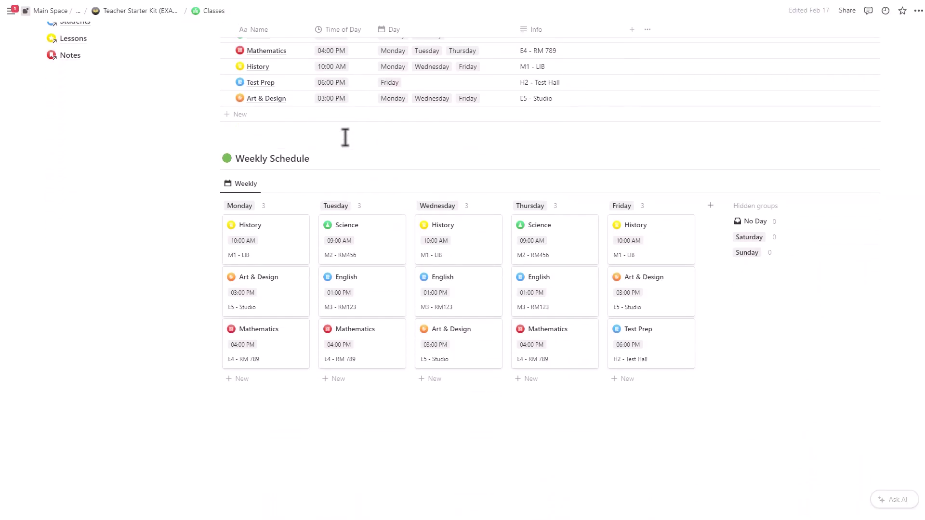
Examine the example Weekly Schedule board and the contents of the Mathematics class page
left_click(256, 159)
scroll(665, 193, "down", 8)
scroll(663, 195, "down", 2)
key("Escape")
left_click(574, 273)
scroll(655, 272, "down", 15)
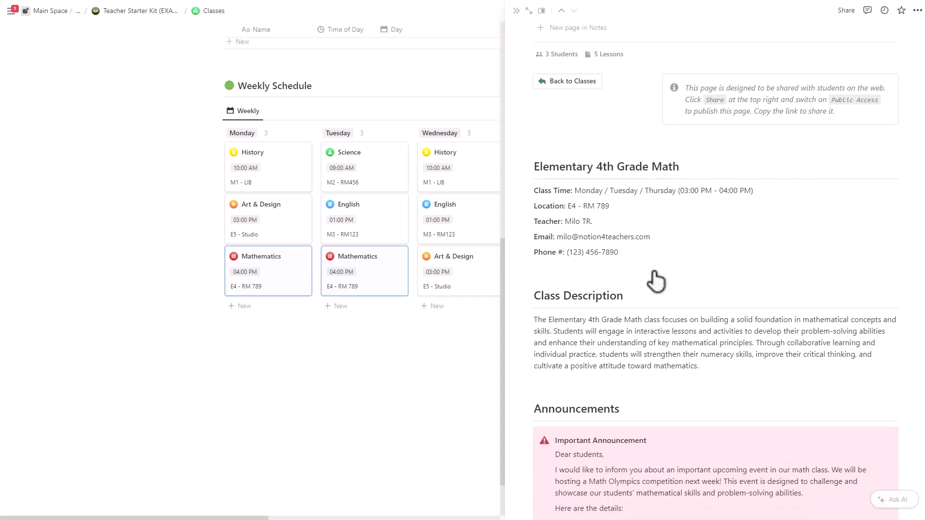
left_click(696, 252)
scroll(699, 262, "down", 4)
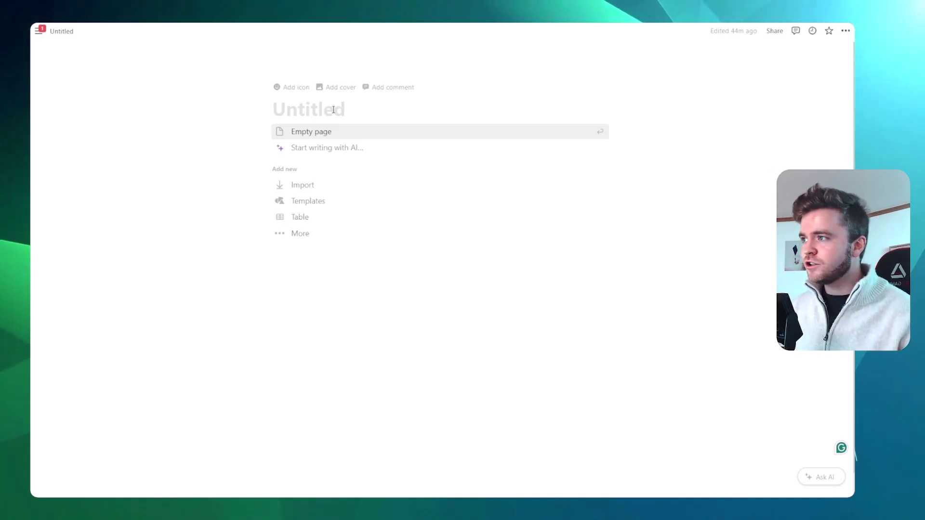
Title the untitled page "Class Manager", make it an empty page and switch it to full width
type("C")
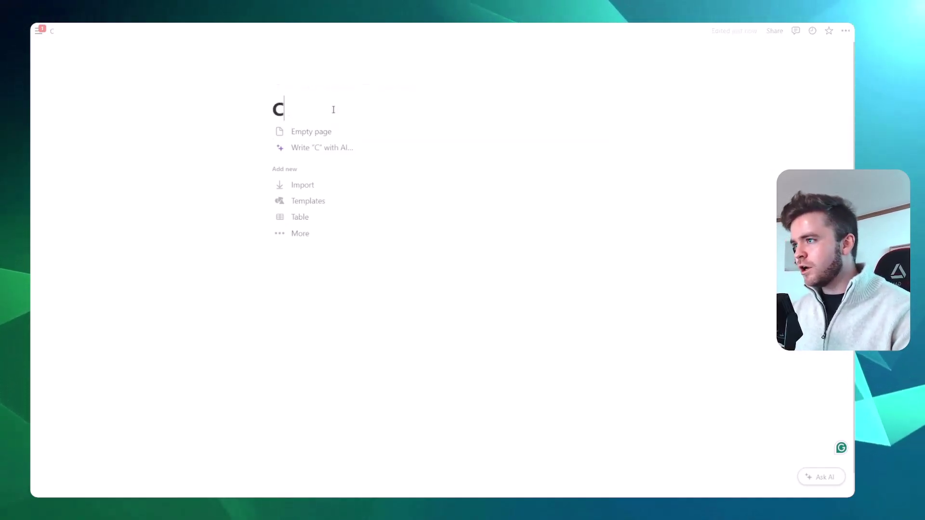
type("lass Manager")
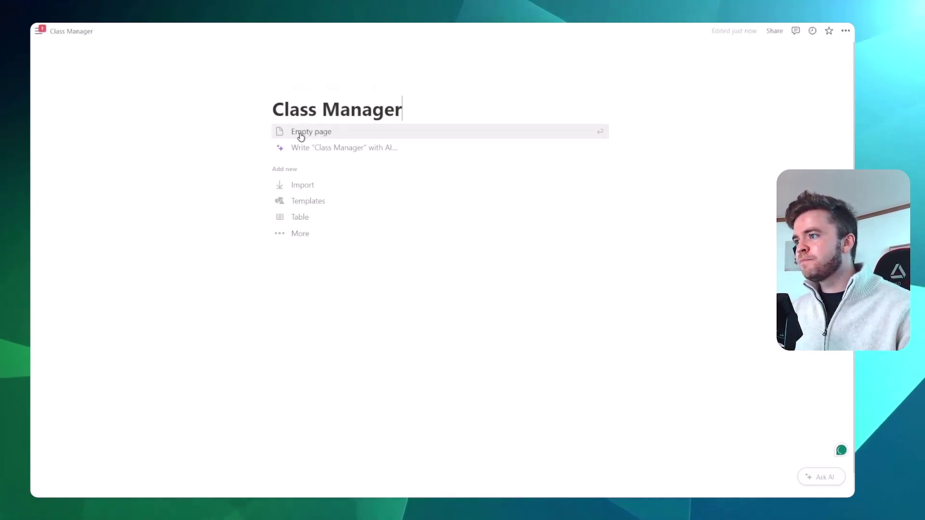
left_click(299, 132)
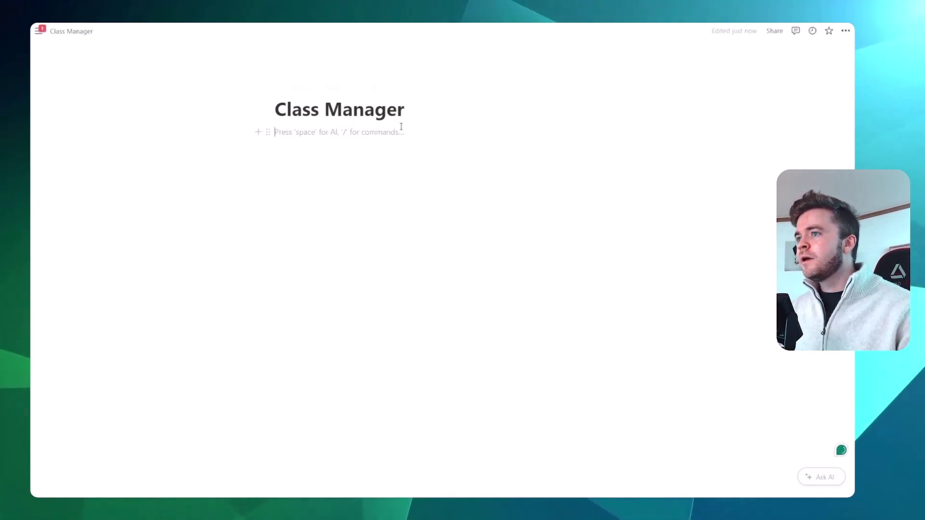
left_click(847, 32)
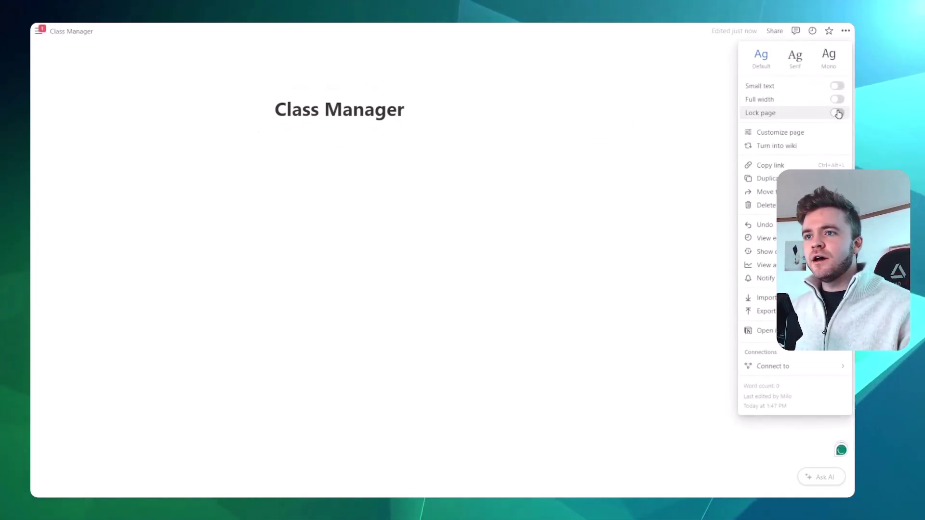
left_click(838, 99)
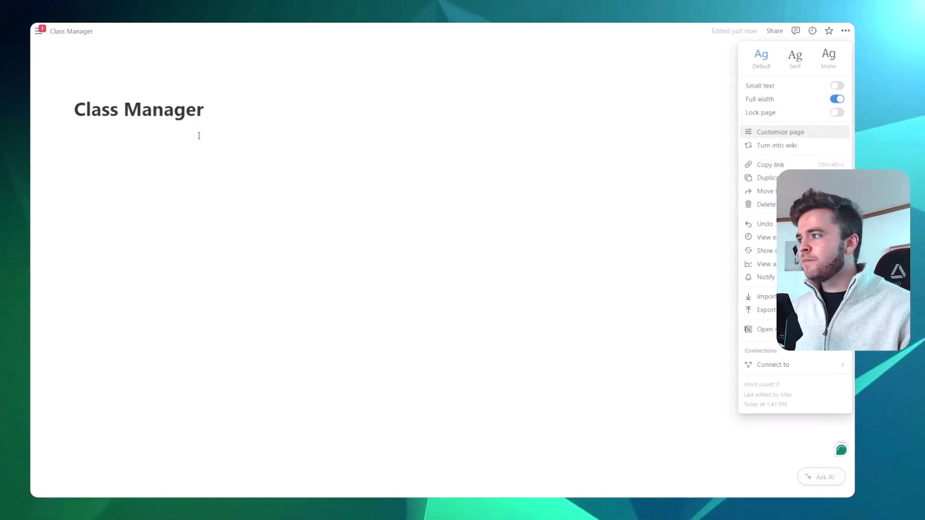
Insert an inline database below the page title and name it "Classes"
left_click(122, 133)
type("/data")
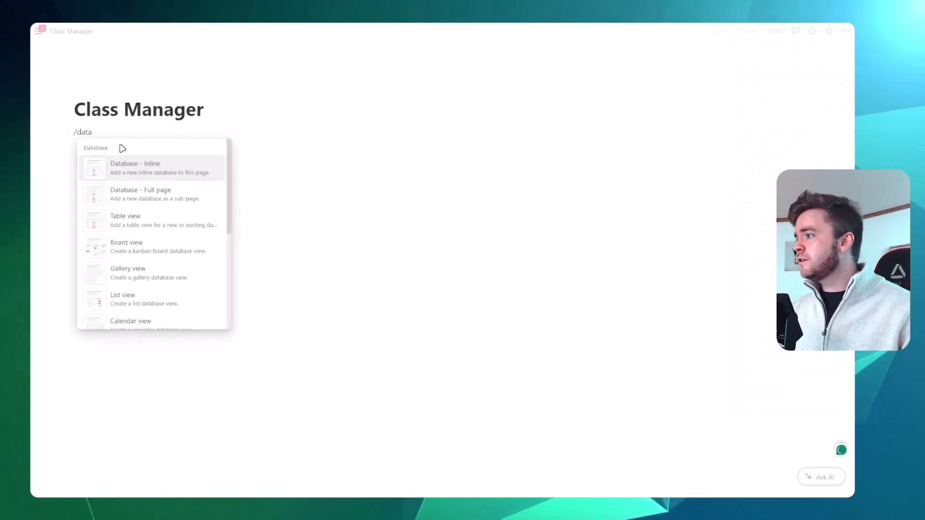
left_click(144, 173)
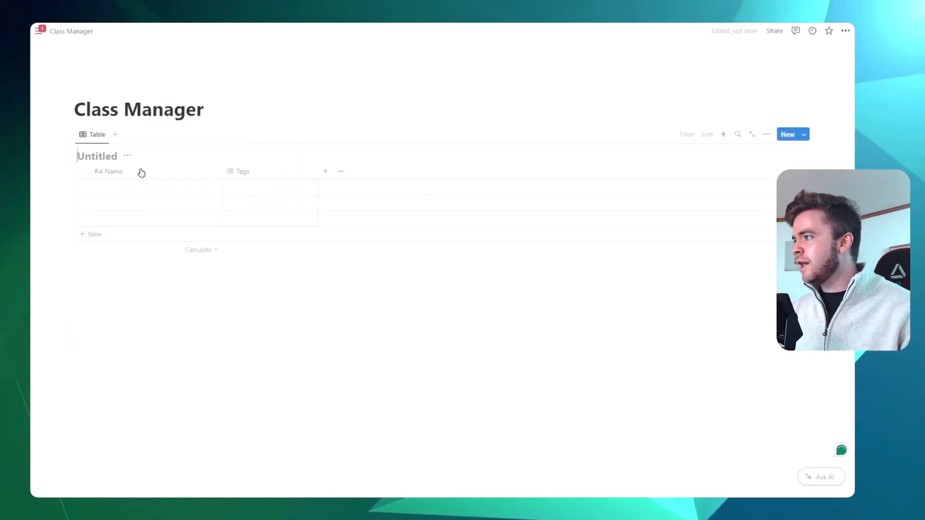
type("Classes")
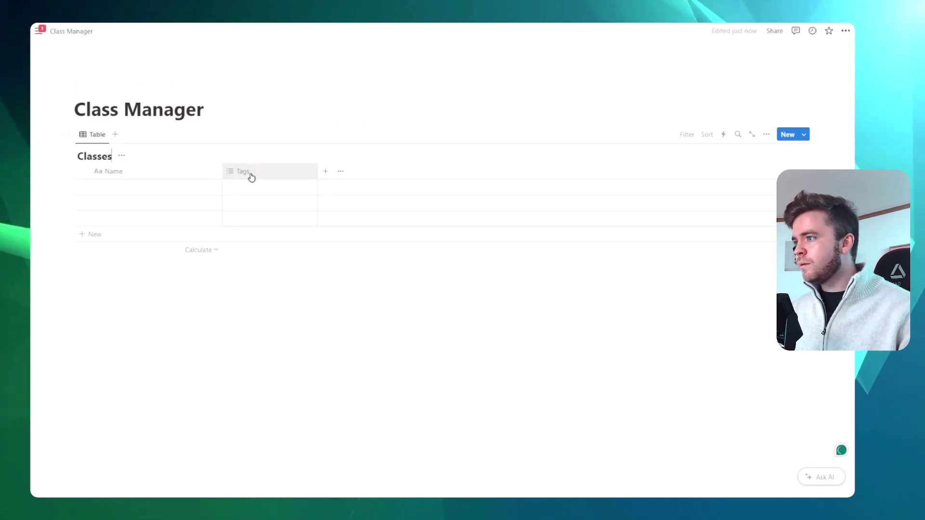
Delete the default Tags property from the Classes database
left_click(252, 178)
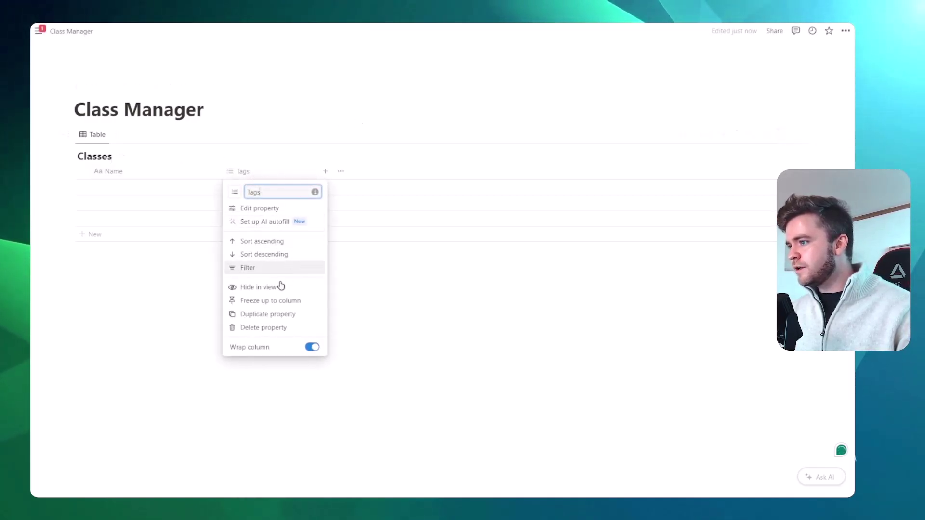
left_click(286, 332)
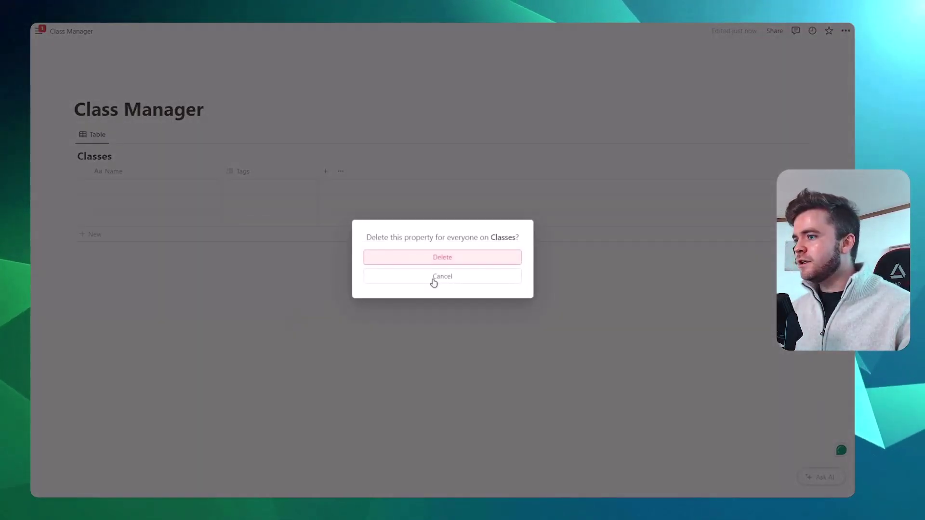
left_click(475, 262)
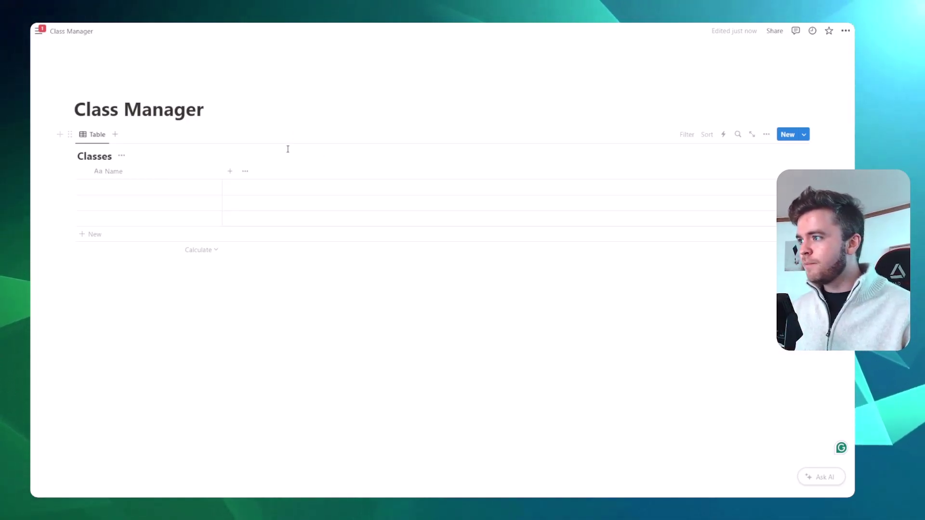
Add a multi-select property to the Classes database with the options Monday, Tuesday and Wednesday
left_click(232, 175)
scroll(704, 268, "down", 2)
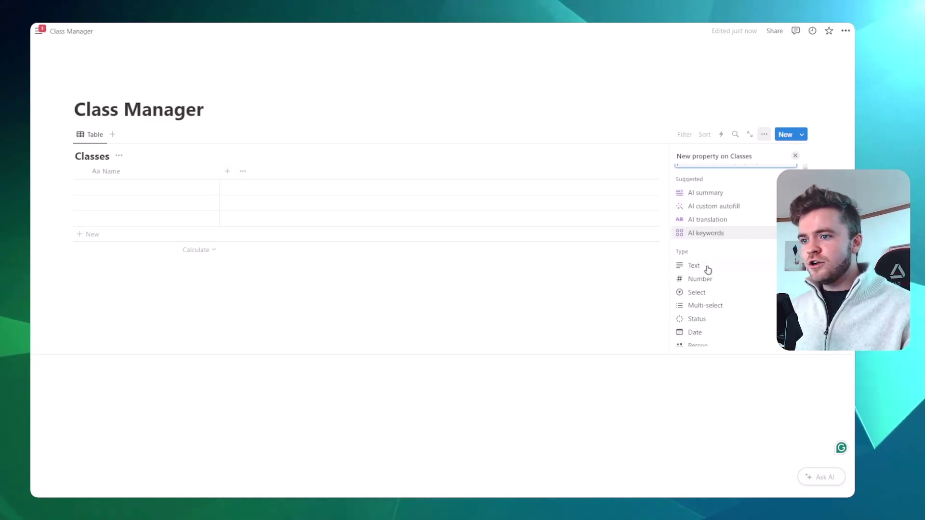
left_click(723, 234)
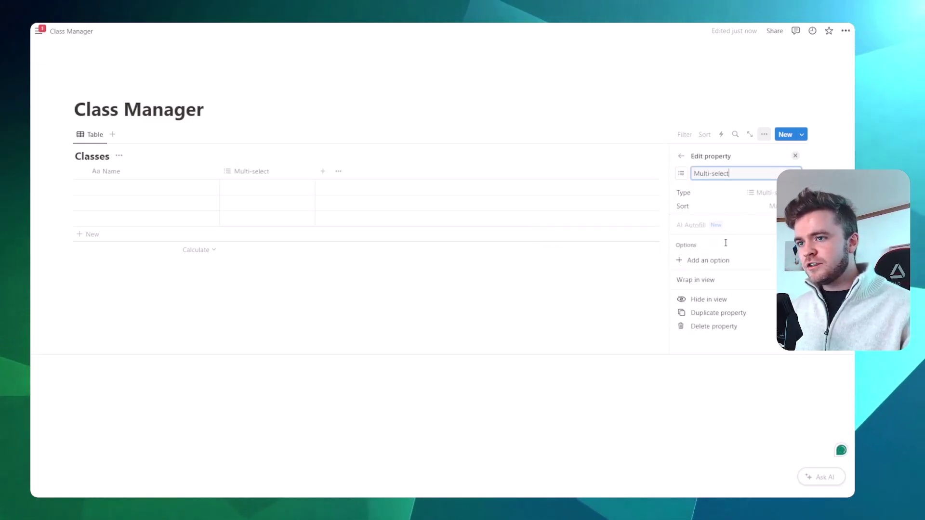
left_click(719, 260)
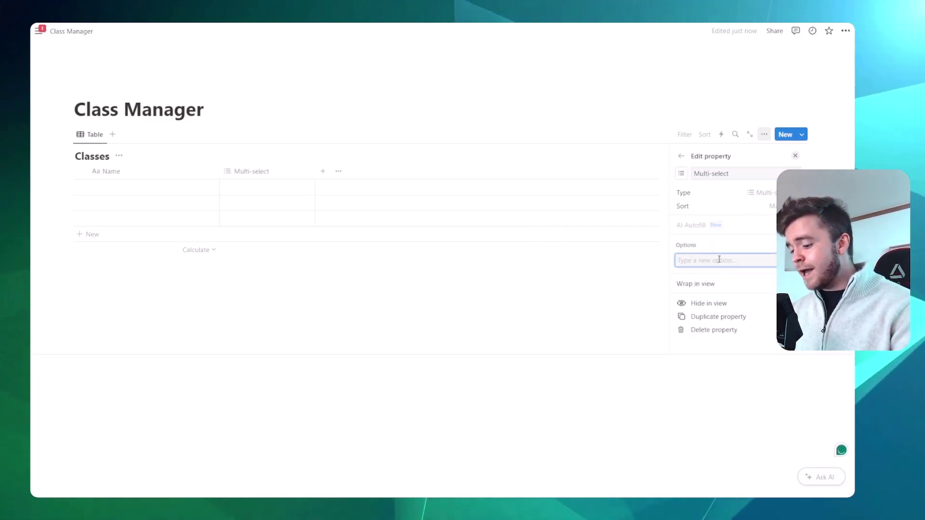
type("Monday")
key("Return")
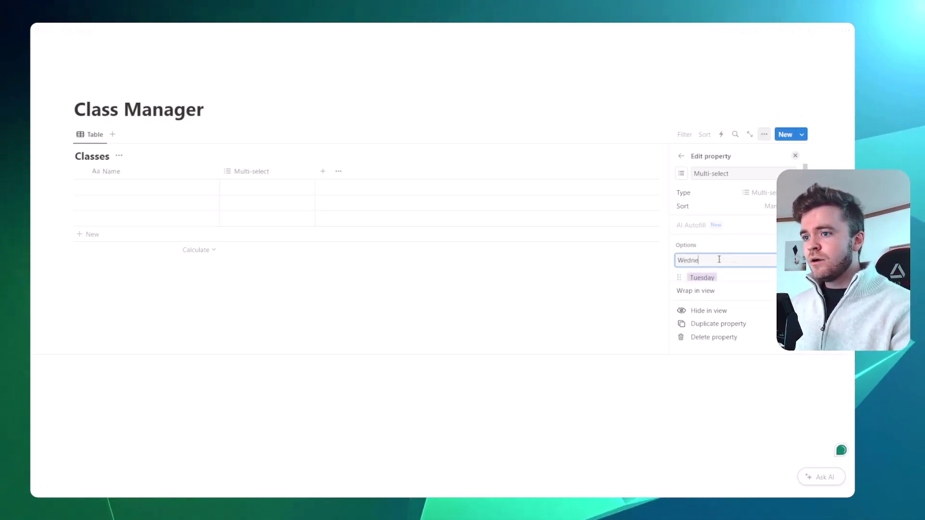
key("Return")
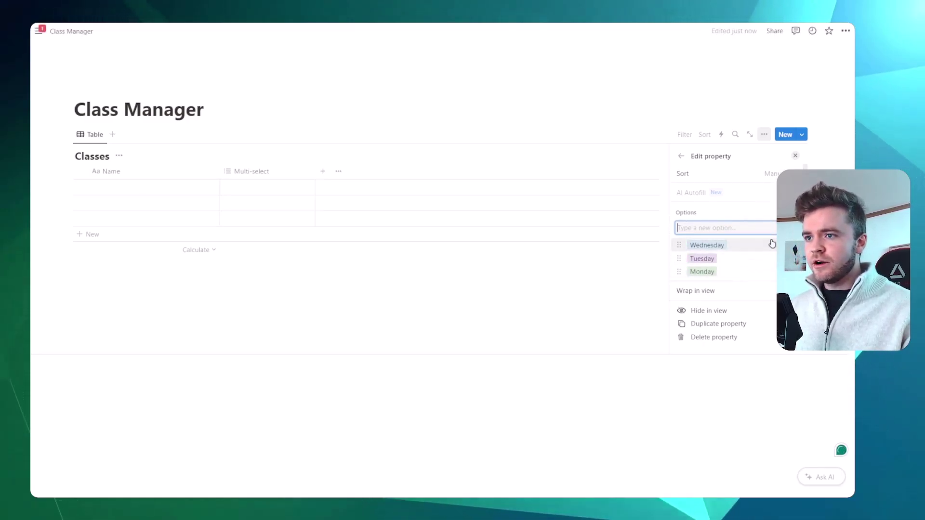
left_click(795, 155)
Delete the Multi-select property from the Classes database
left_click(251, 172)
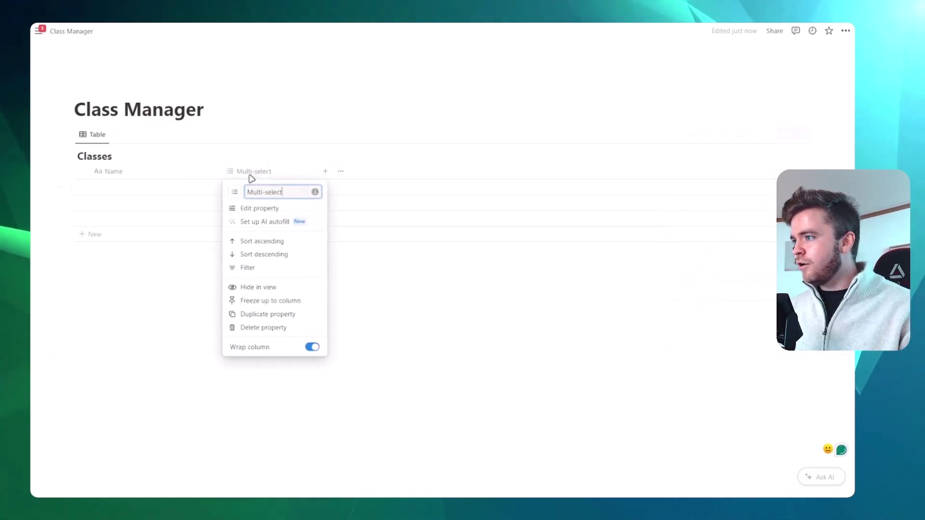
left_click(266, 328)
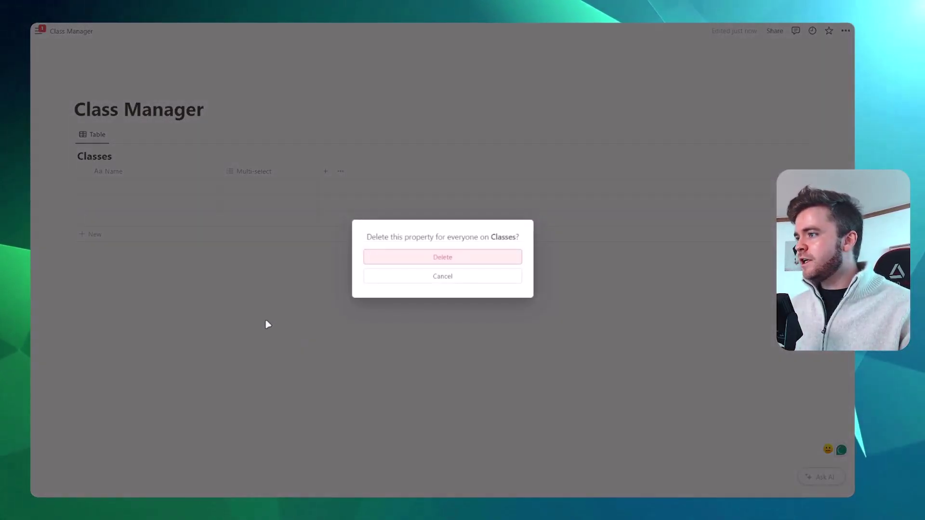
left_click(463, 258)
Add a text property named "Day of Week" to the Classes database and give it a calendar icon
left_click(228, 172)
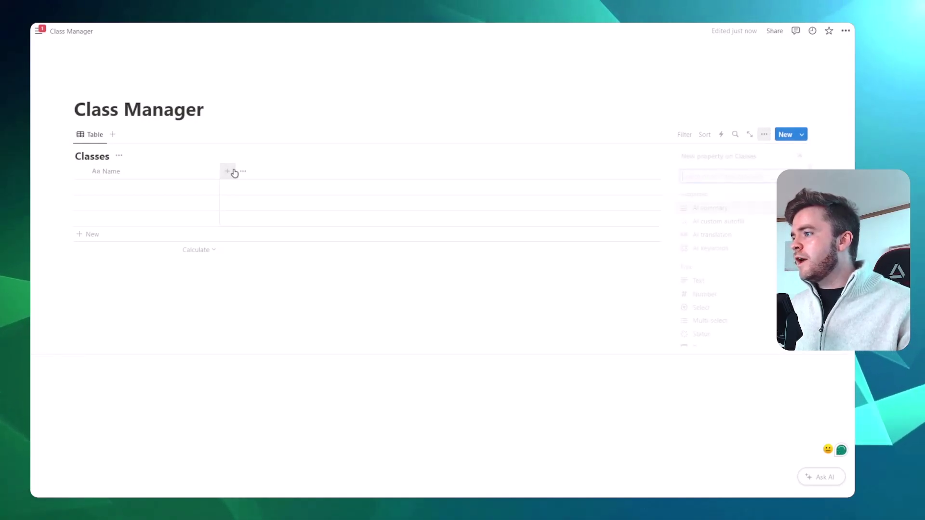
left_click(723, 280)
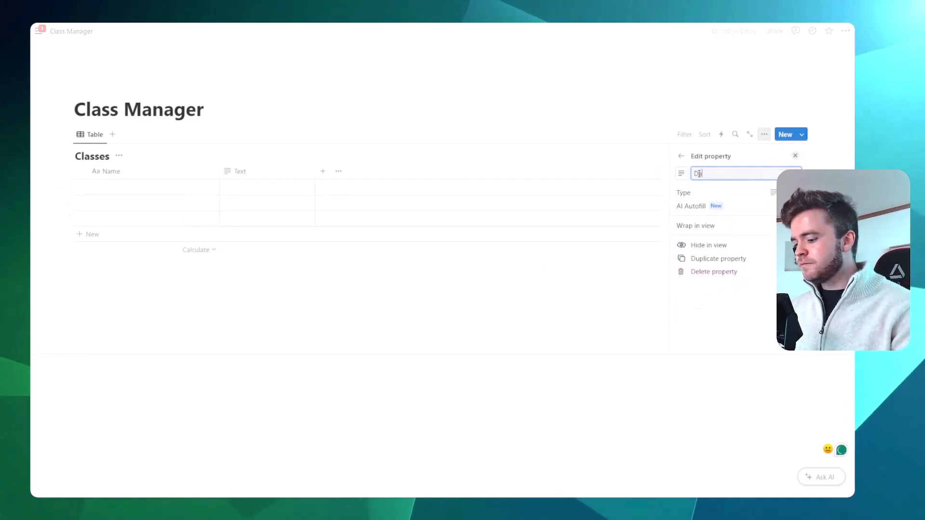
type("Day of We")
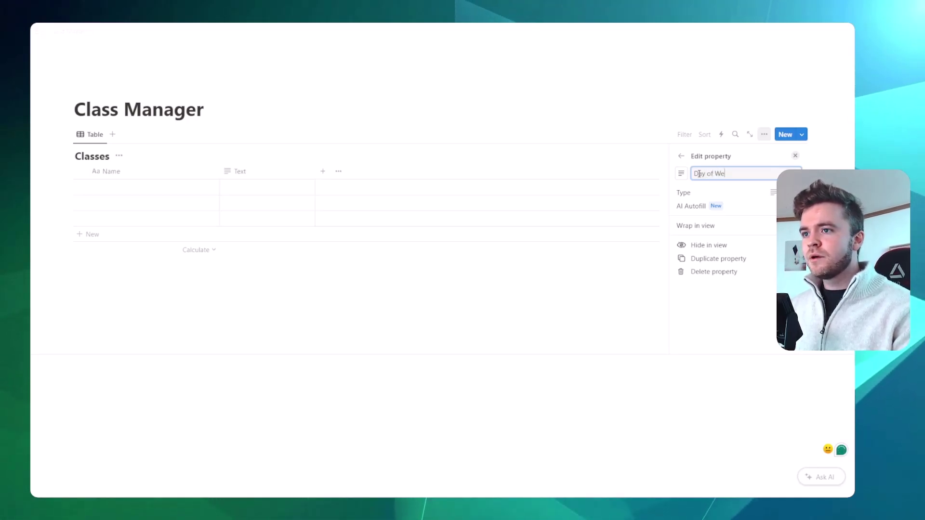
type("ek")
left_click(681, 173)
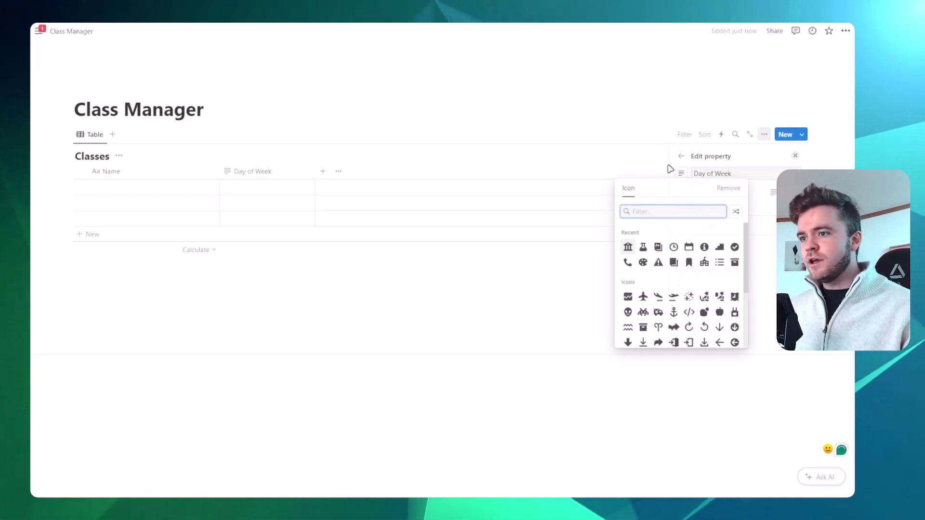
left_click(688, 247)
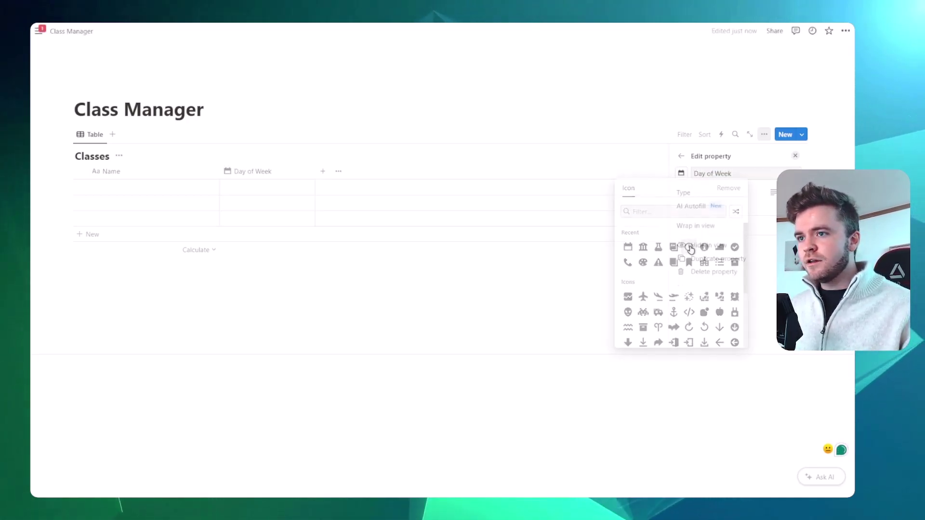
Enter "Monday, Tuesday, Wednesday, Thursday, Friday" as the Day of Week value in the first row
left_click(284, 190)
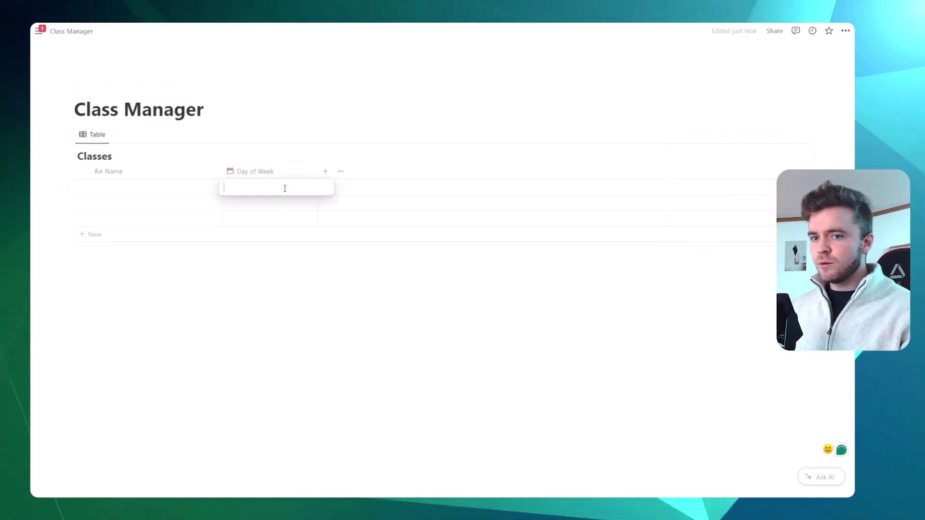
type("Monday, Tuesday, Weden")
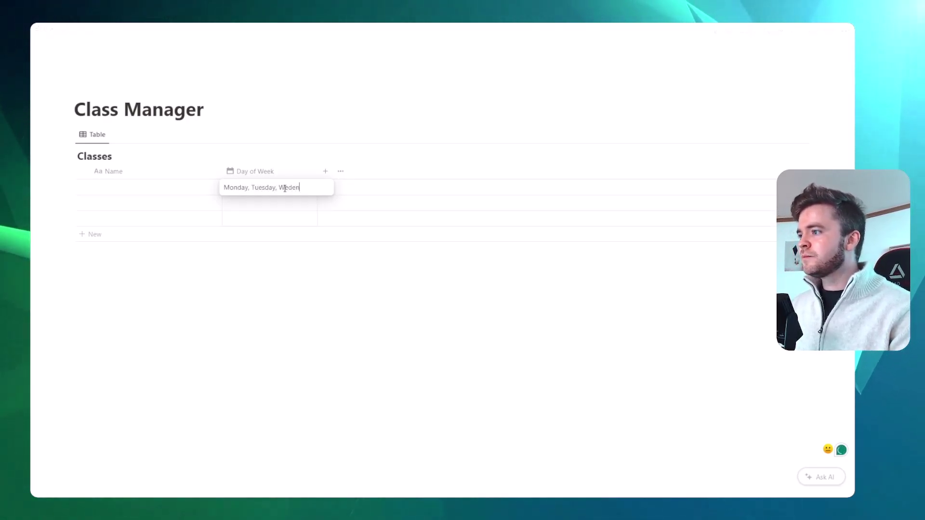
key("BackSpace")
key("BackSpace")
type("nesday, Thur")
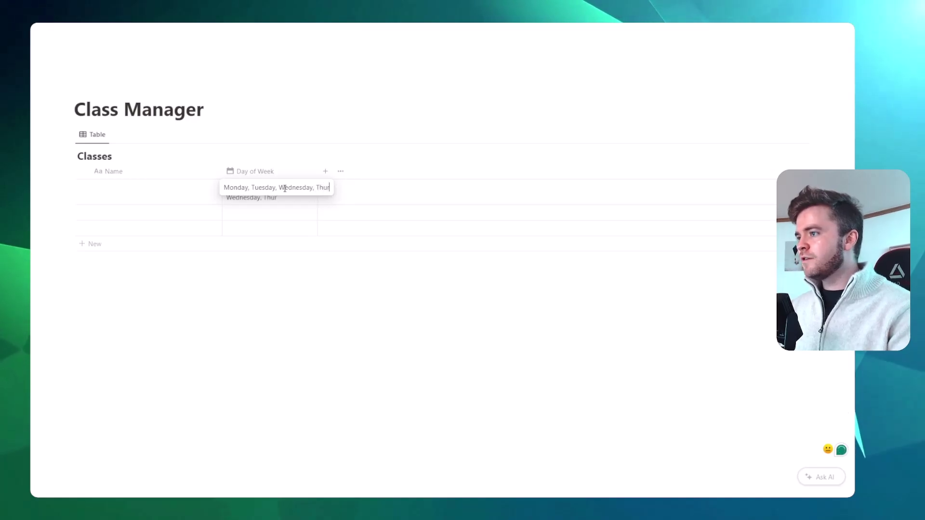
type("sday, Friday")
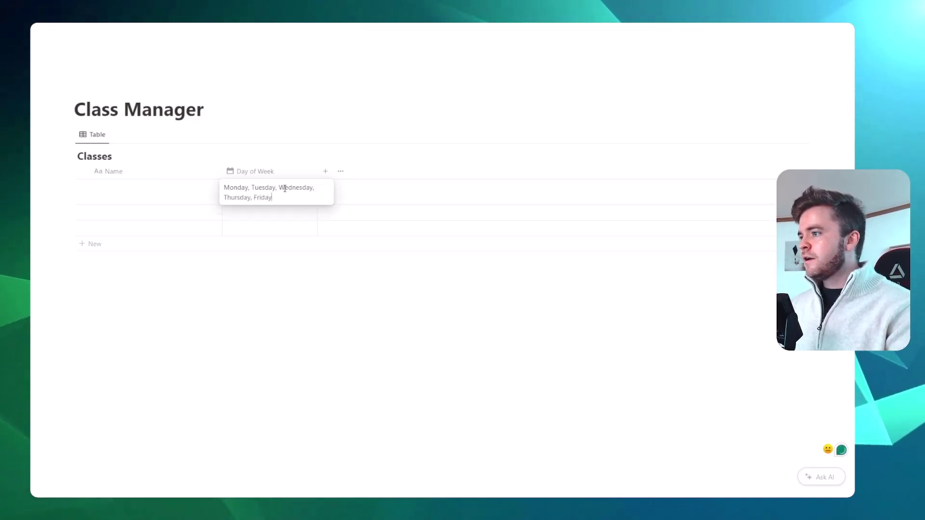
key("Return")
Change the Day of Week property's type from text to Multi-select and review its options
left_click(270, 172)
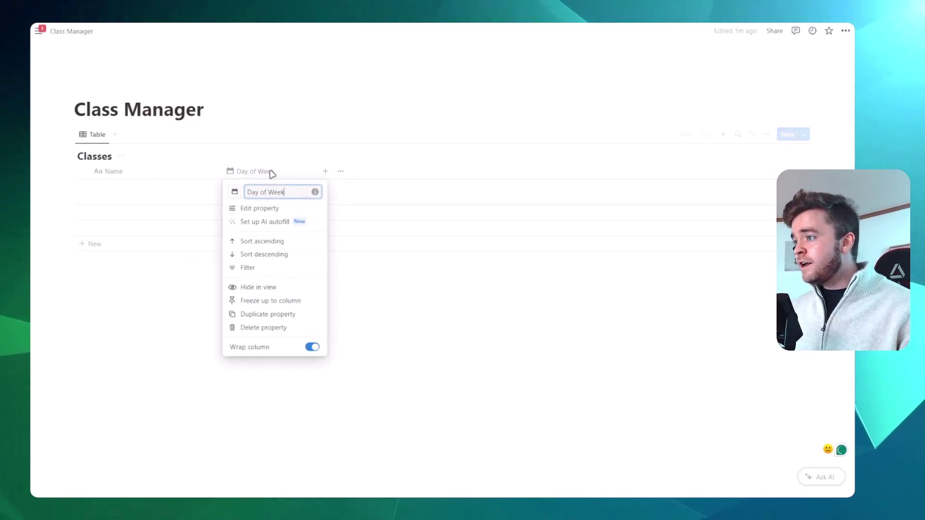
left_click(269, 212)
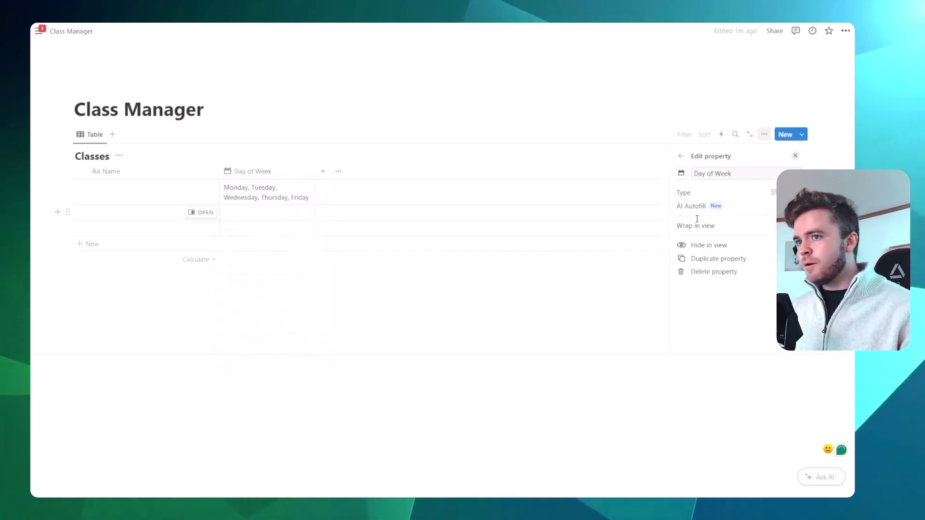
left_click(749, 207)
scroll(744, 264, "down", 2)
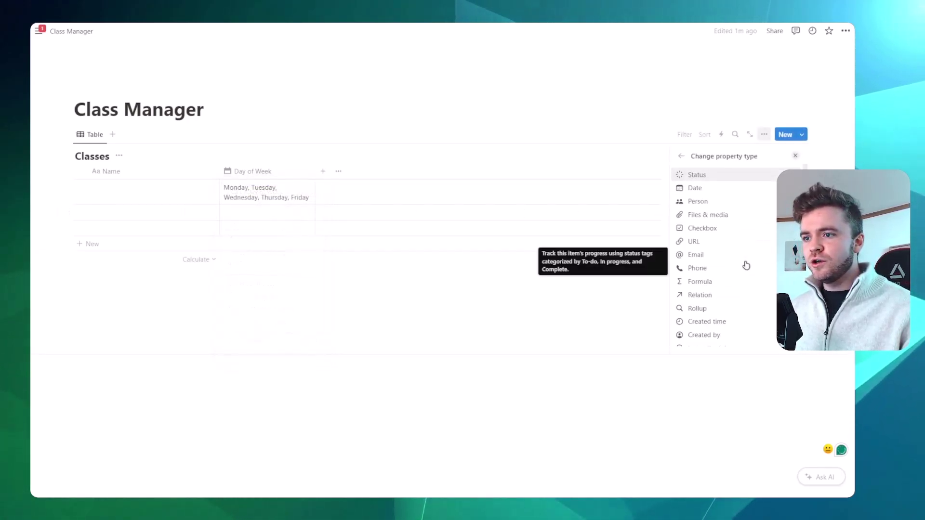
scroll(738, 285, "up", 3)
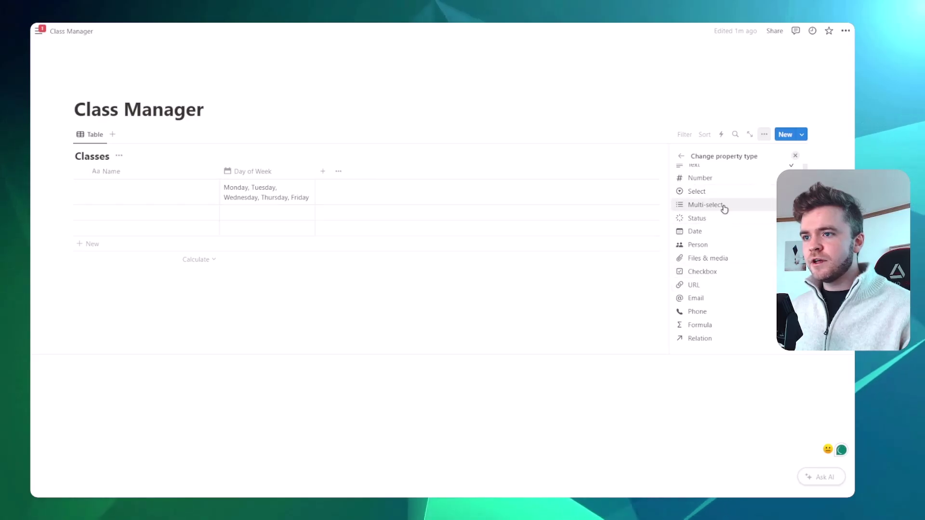
left_click(725, 208)
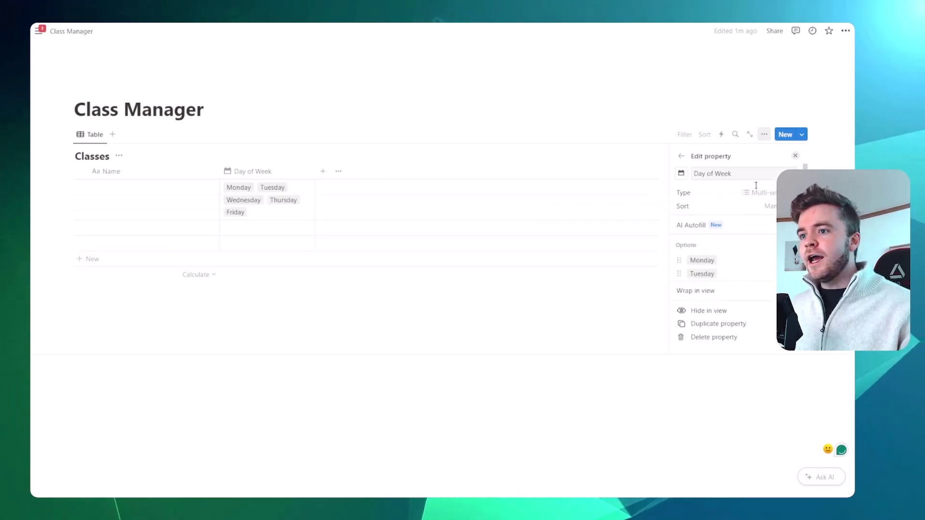
scroll(750, 239, "down", 1)
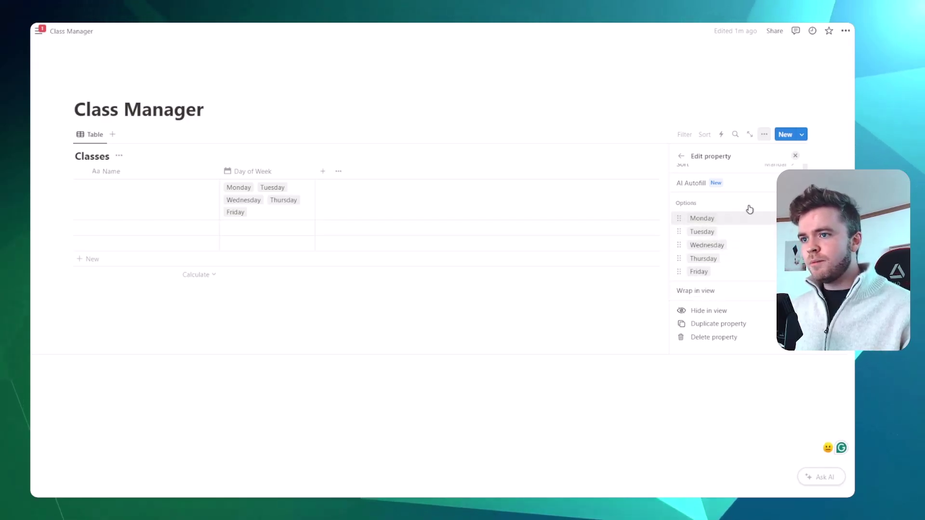
Remove Monday, Tuesday and Friday from the first row's Day of Week value, keeping Wednesday and Thursday
left_click(797, 158)
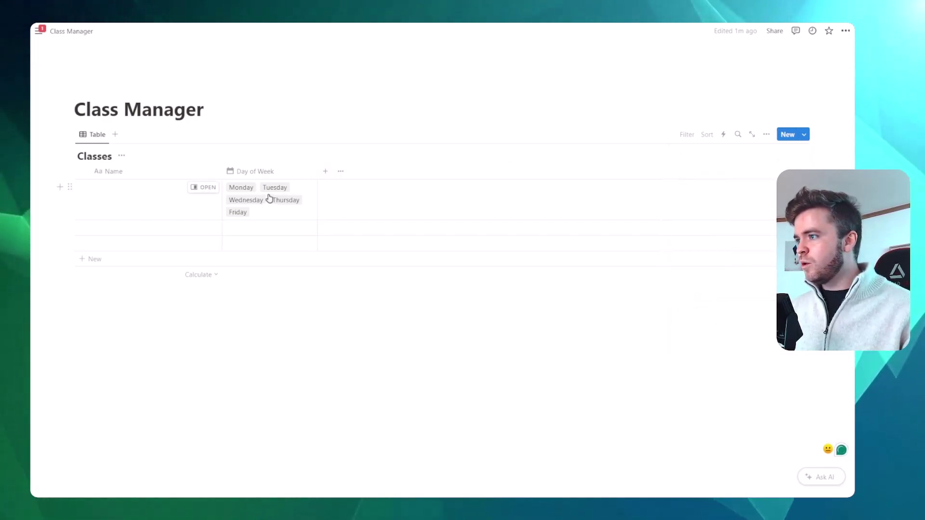
left_click(269, 199)
left_click(259, 188)
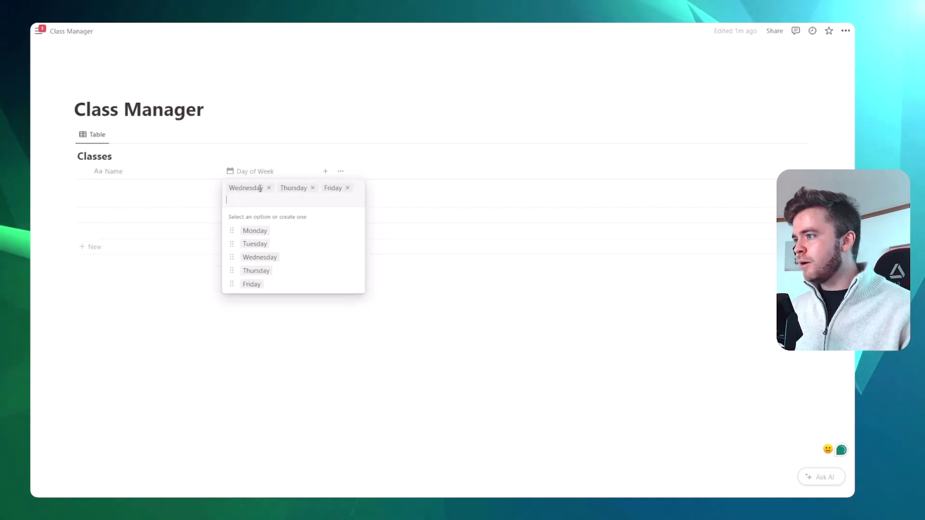
left_click(347, 188)
left_click(332, 105)
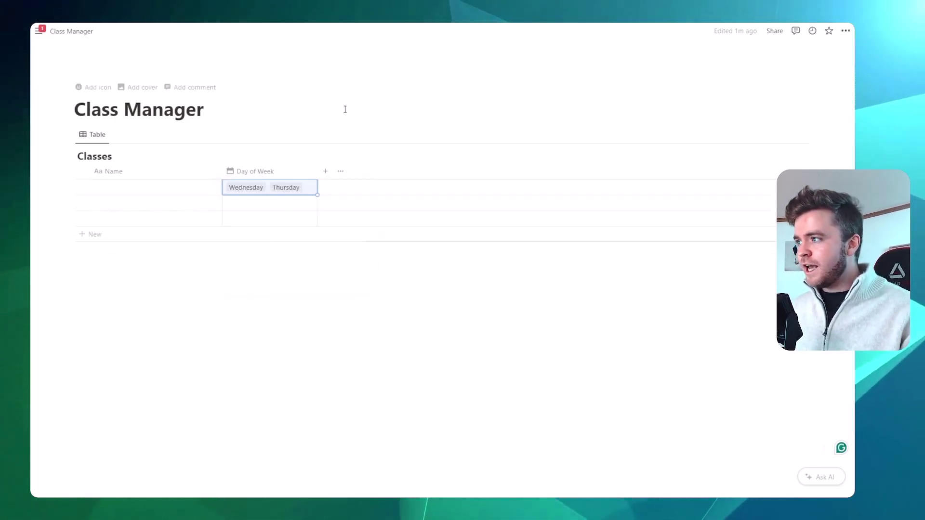
left_click(345, 109)
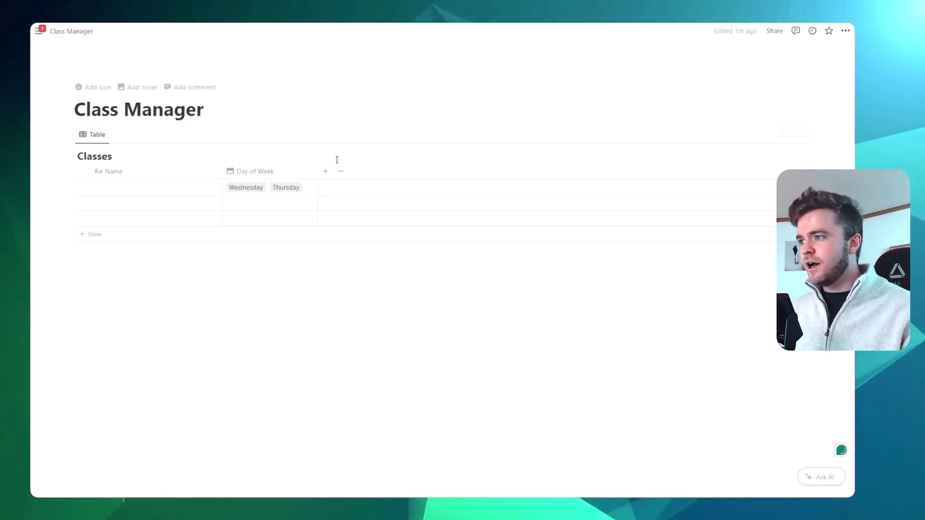
Add a Select property to the Classes database with the options "09:00 AM" and "10:00 AM"
left_click(325, 172)
scroll(739, 241, "down", 4)
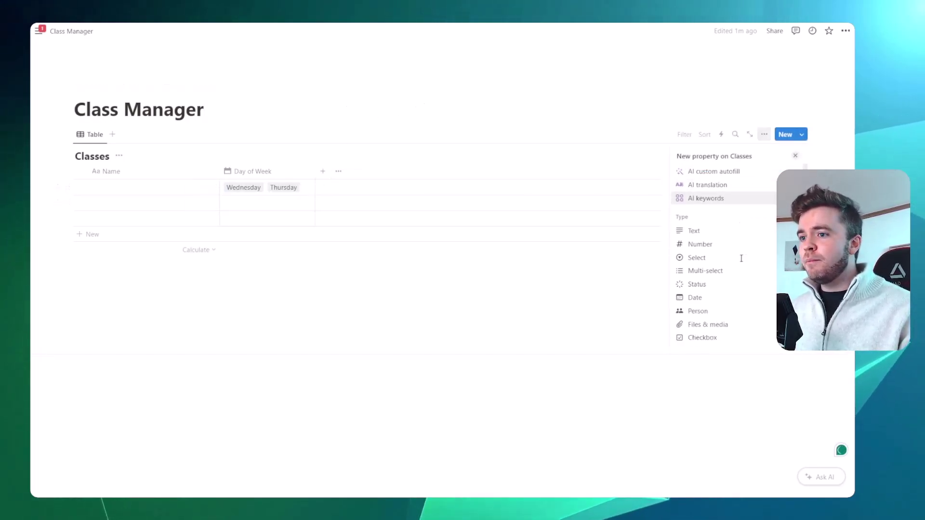
left_click(721, 221)
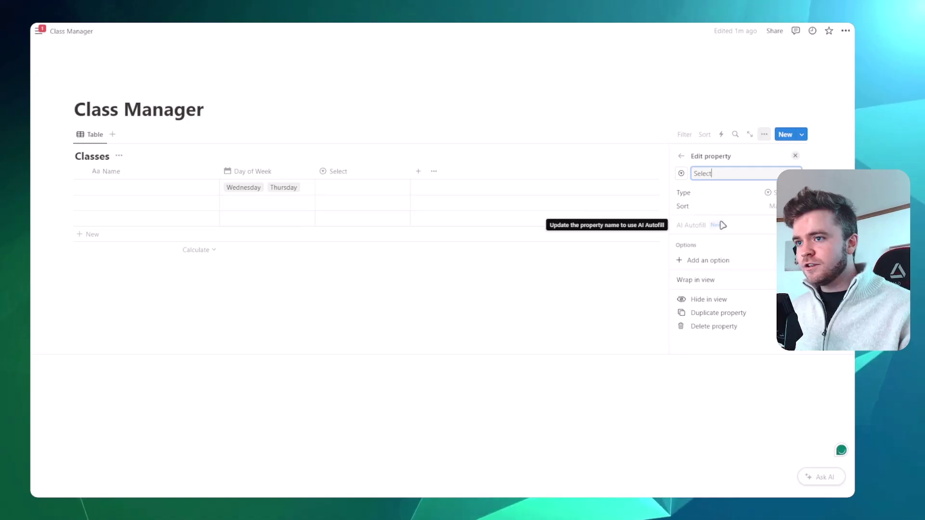
left_click(723, 261)
type("09")
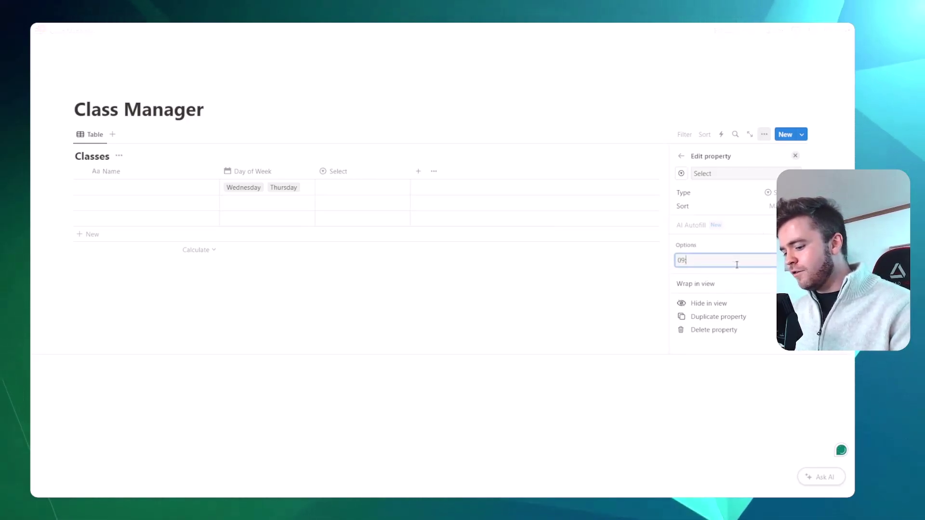
type(":00 AM")
key("Return")
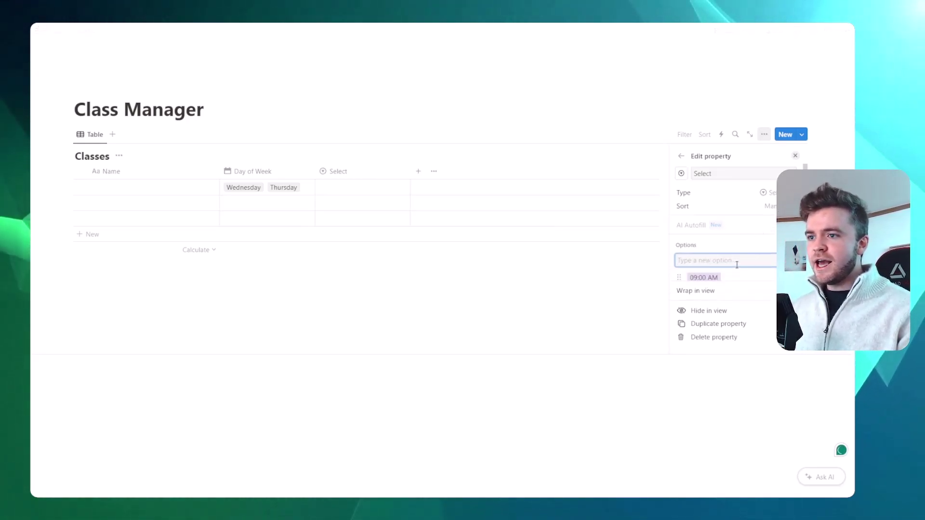
type("10:00 AM")
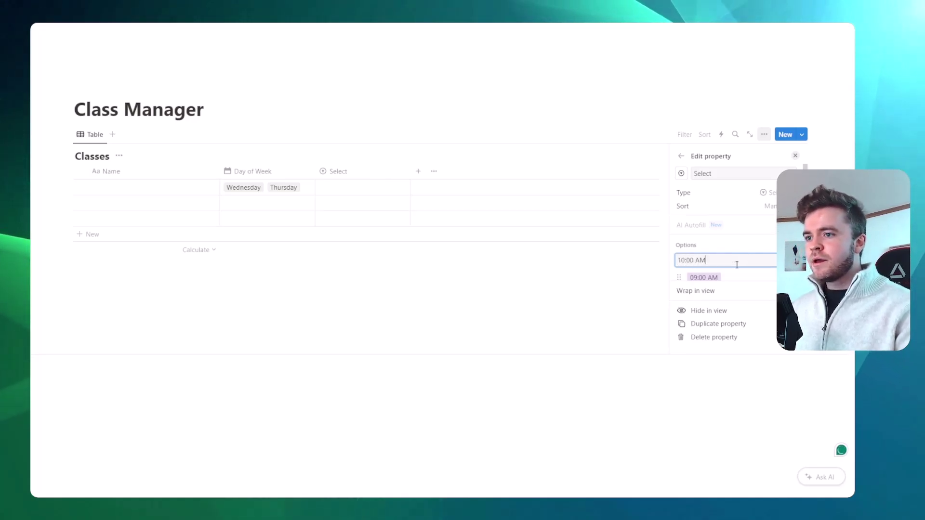
key("Return")
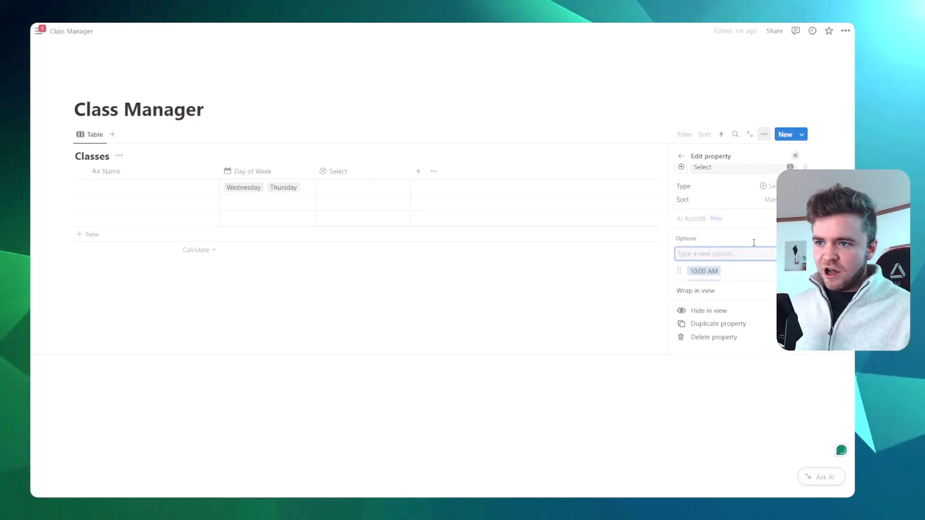
left_click(796, 156)
Delete the Select property from the Classes database
left_click(344, 175)
left_click(371, 327)
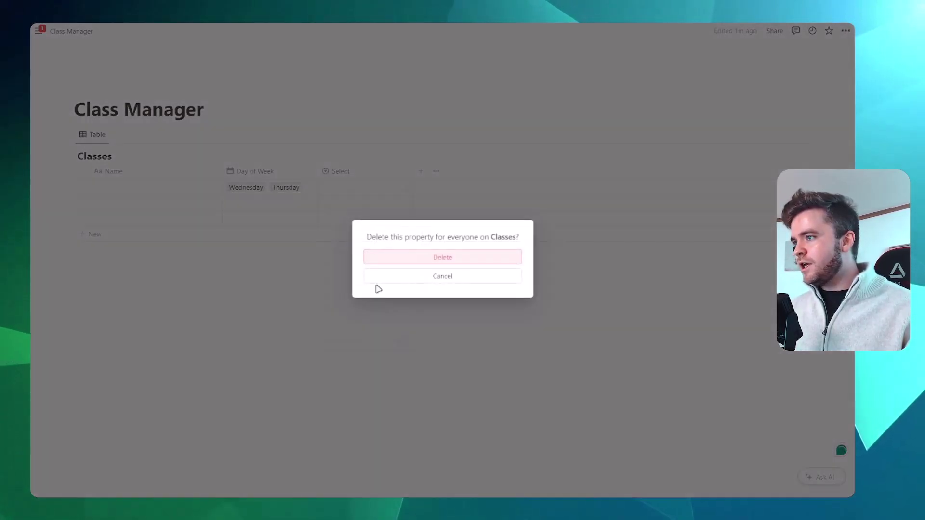
left_click(464, 261)
Add a text property named "Time of Day" to the Classes database and give it a clock icon
left_click(331, 171)
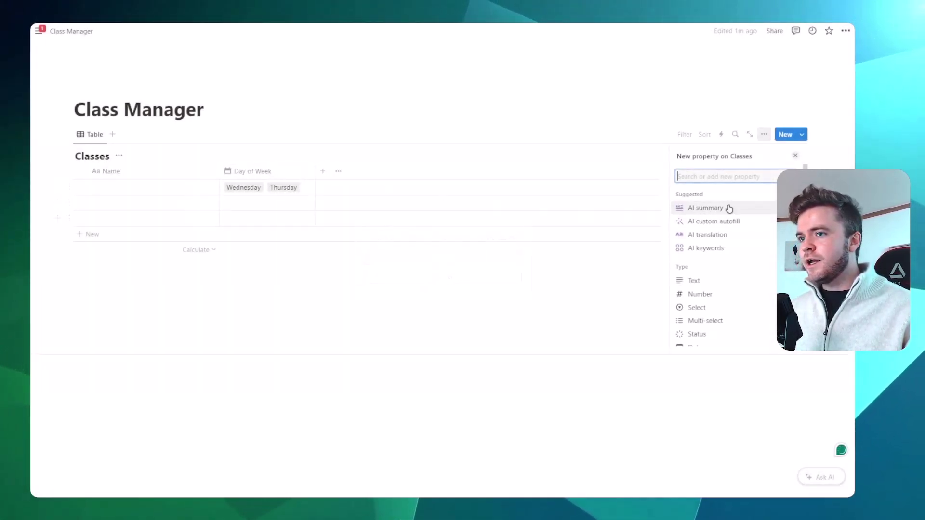
left_click(702, 282)
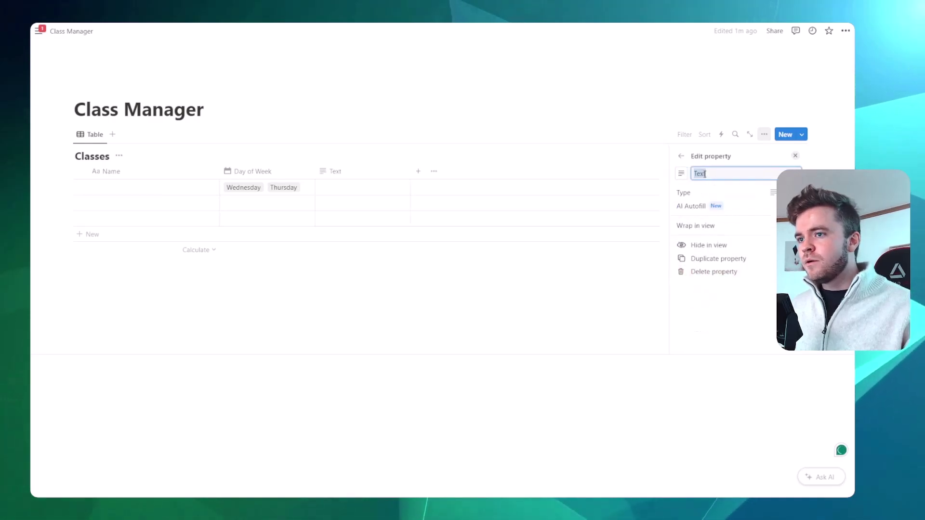
type("Time of D")
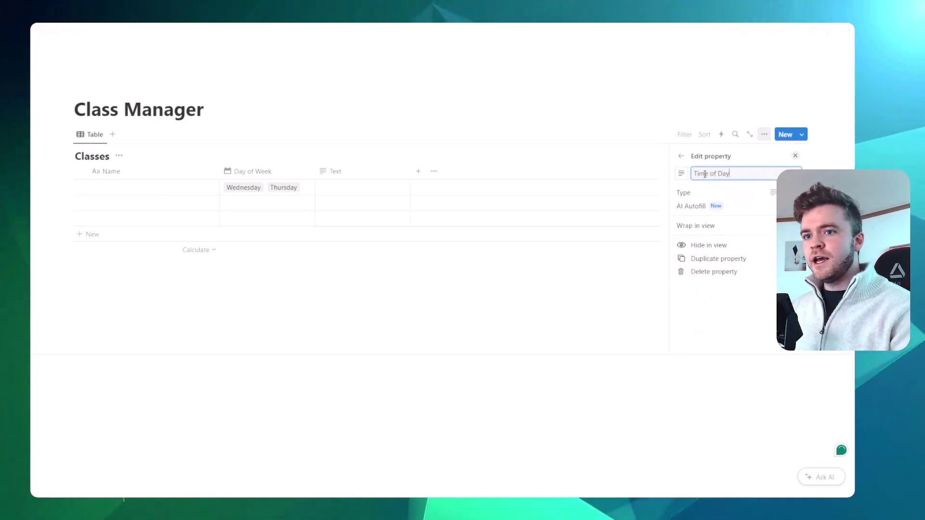
type("ay")
left_click(687, 178)
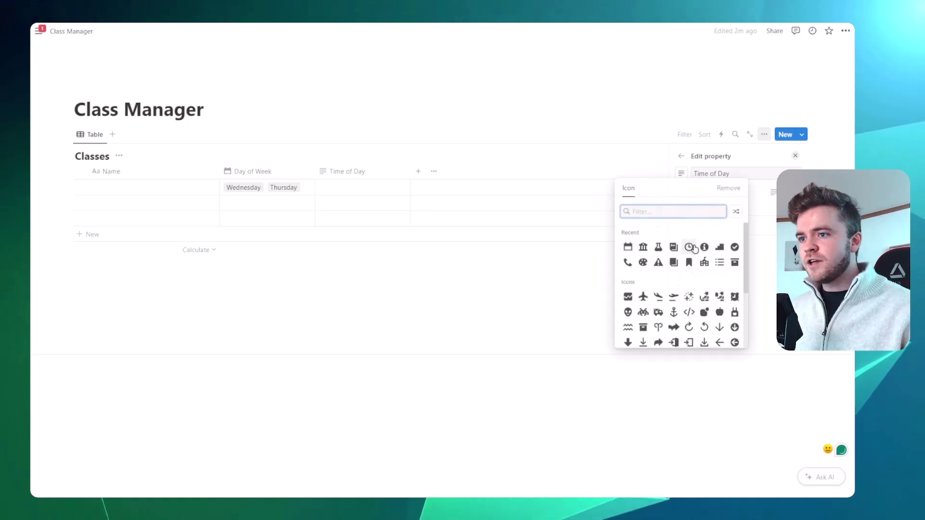
left_click(624, 245)
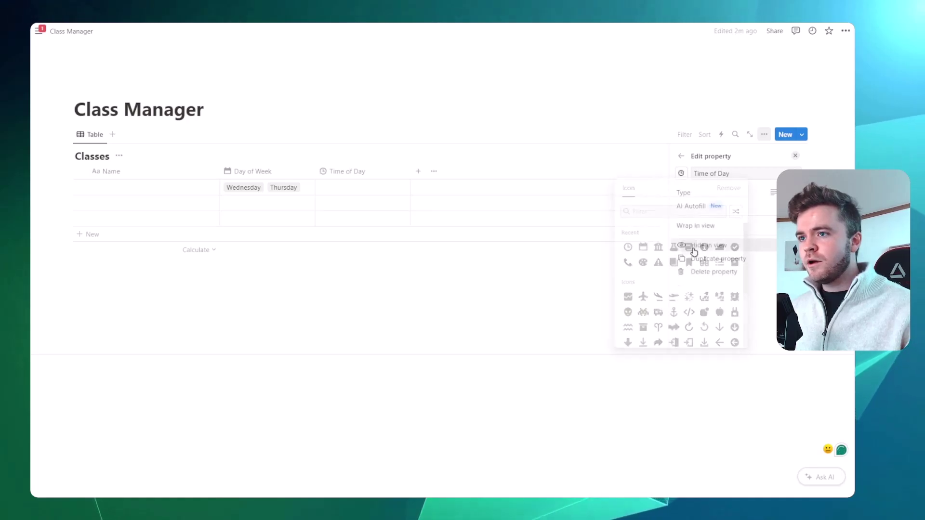
left_click(357, 188)
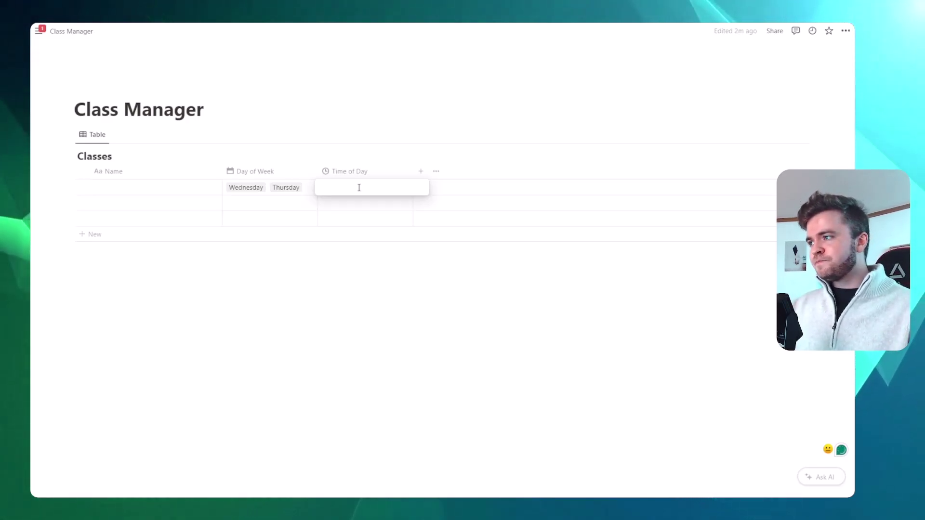
key("Escape")
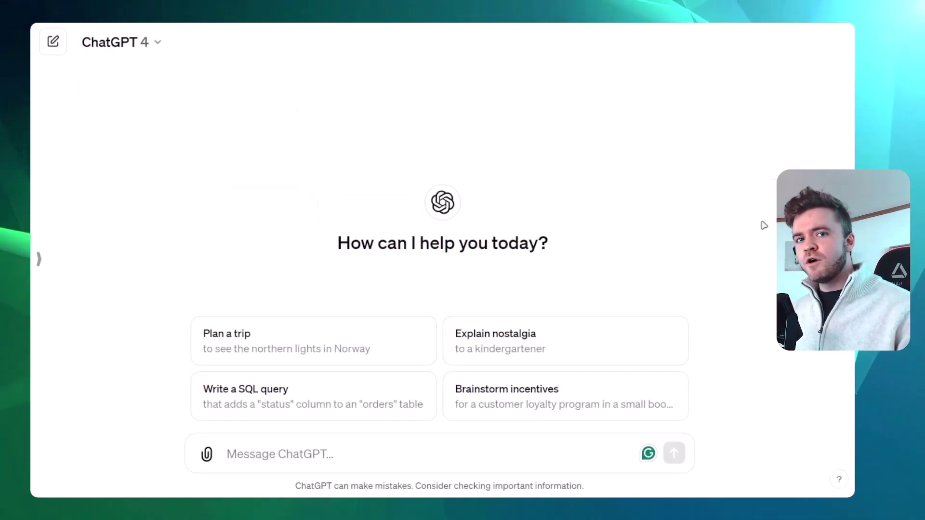
In ChatGPT, request "give me all of the hours of the day separated by a comma in this format: "09:00 AM, 10:00 AM, etc.""
left_click(340, 455)
type("give me ")
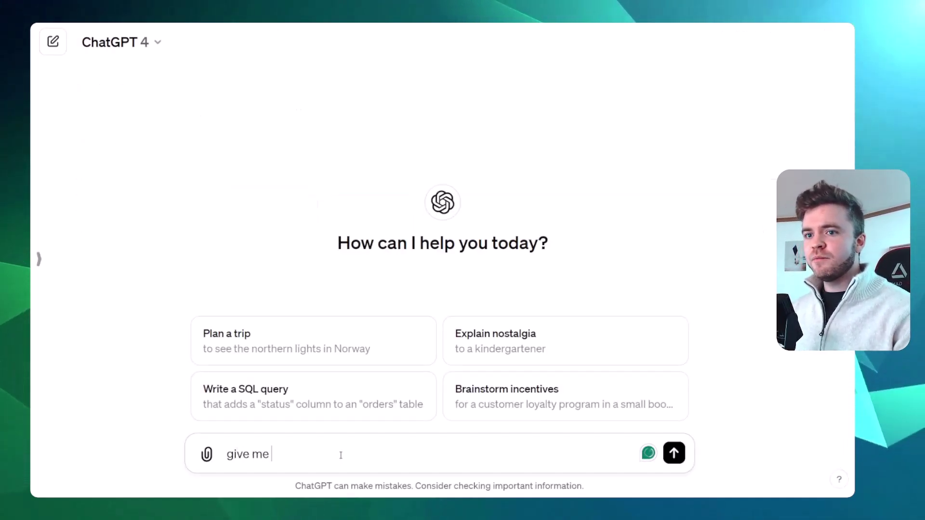
type("all of the hours of the day sepa")
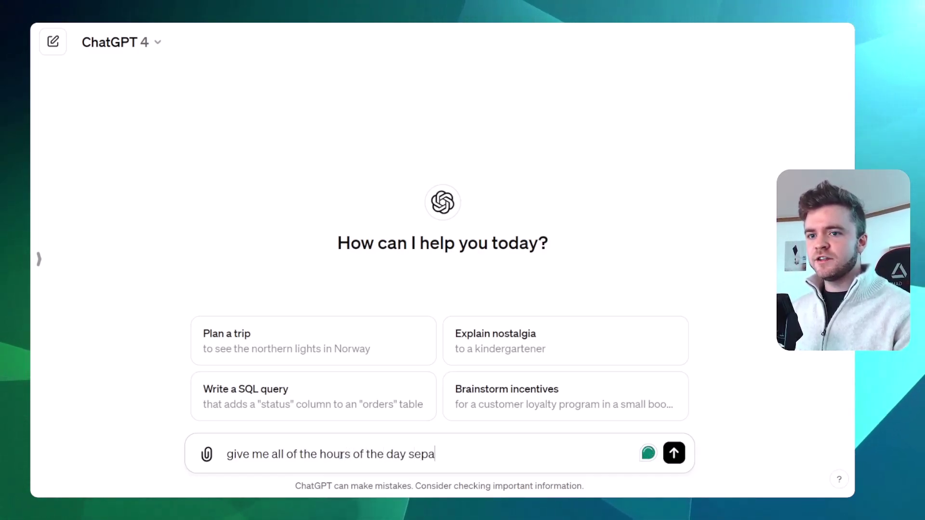
type("rated by a comma ")
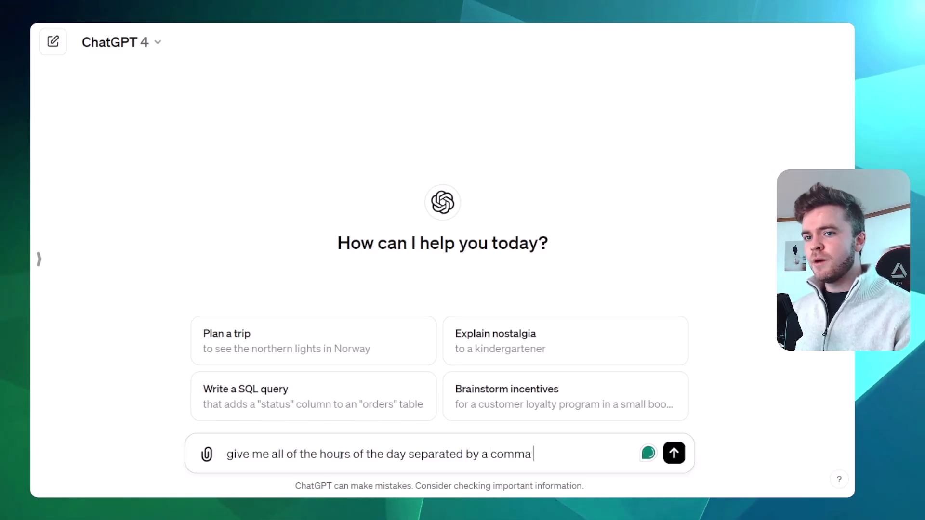
type("in this format: \"")
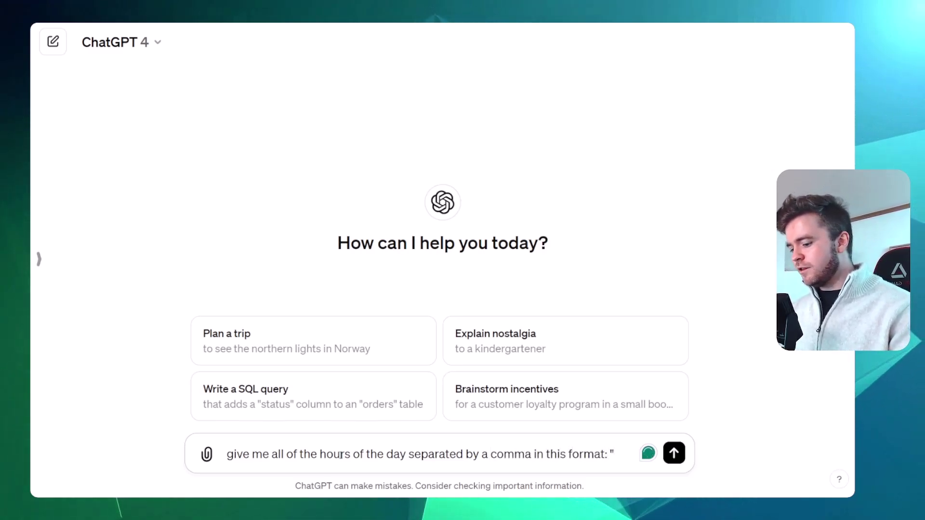
type("09")
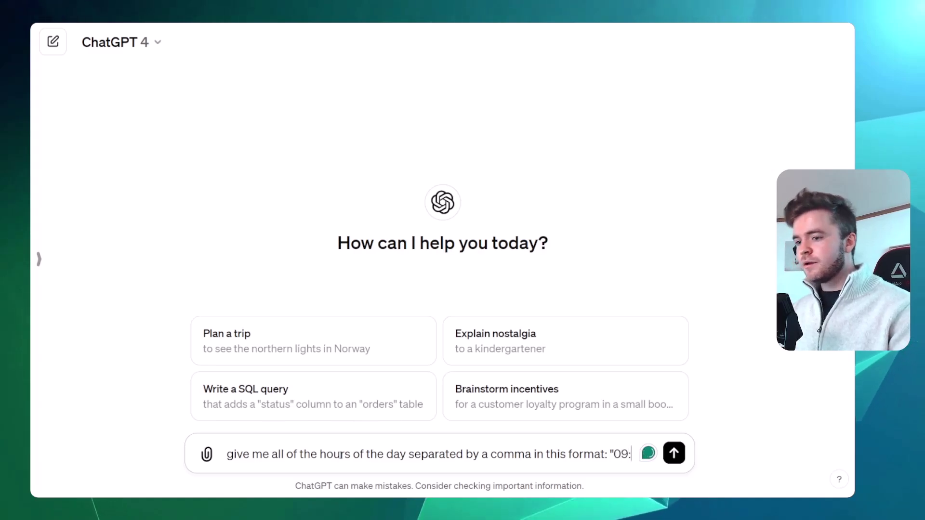
type(":00 AM,")
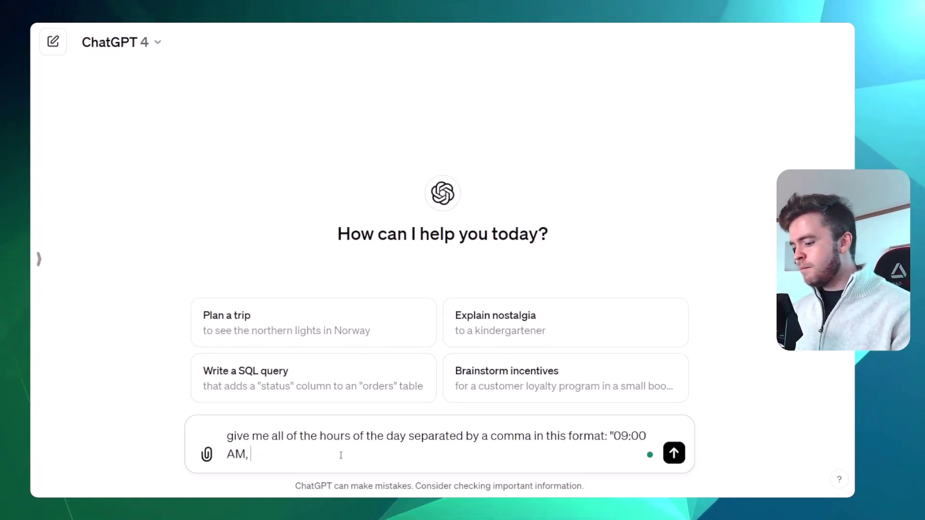
type(" 10:00 AM")
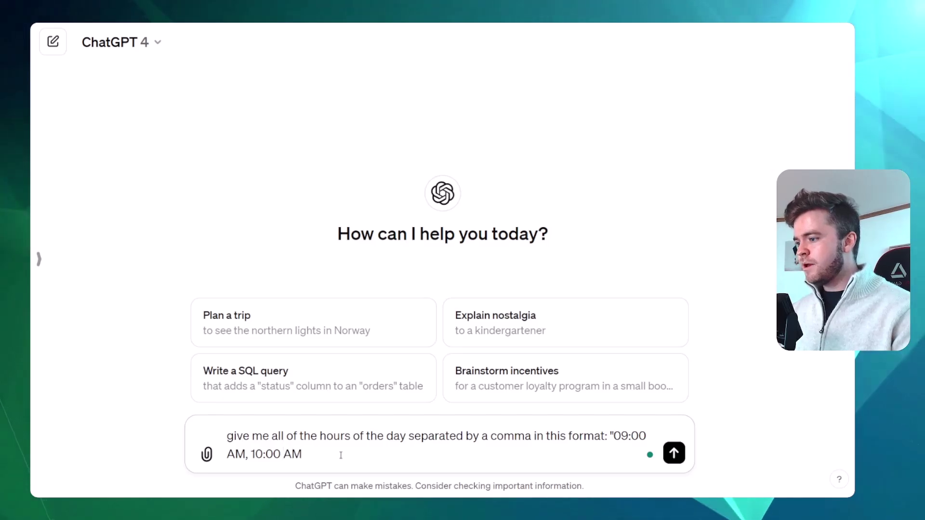
type(", etc.\"")
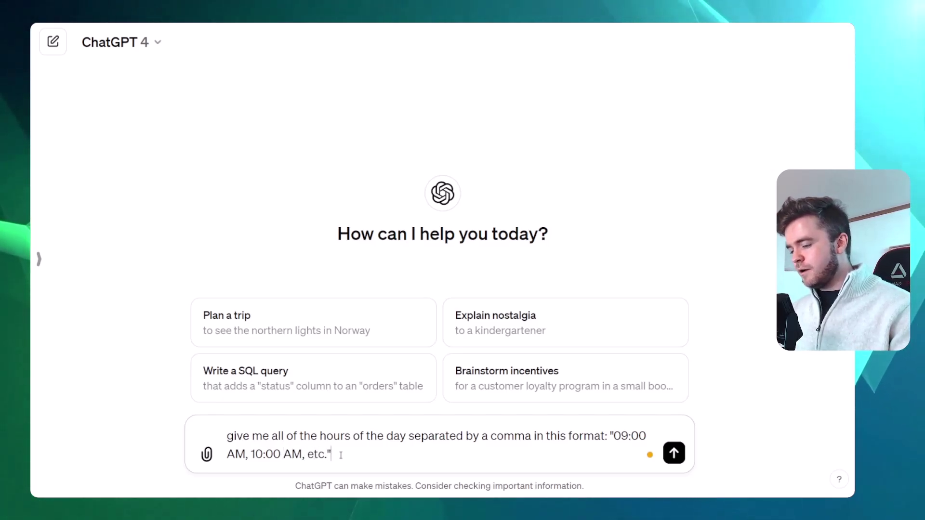
key("Return")
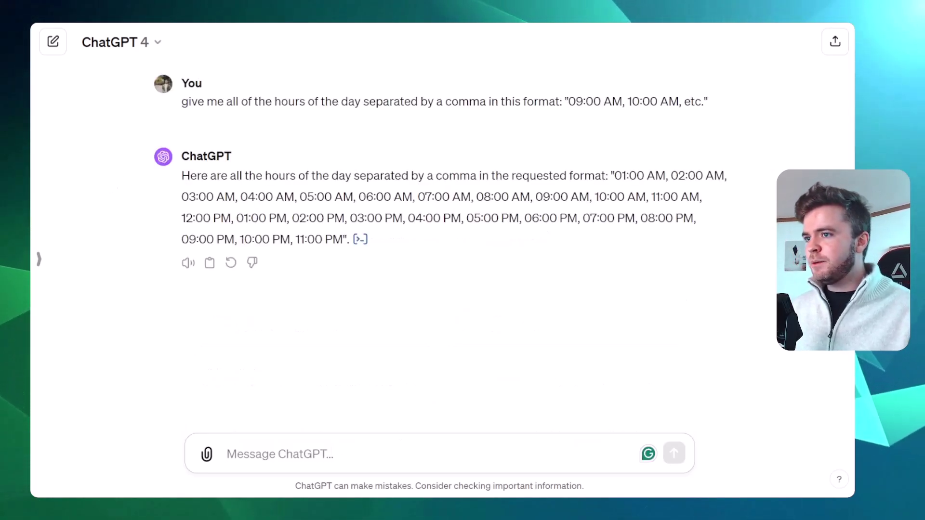
Copy the hours from 01:00 AM to 11:00 PM out of ChatGPT's reply into the first row's Time of Day cell in Notion
left_click_drag(615, 176, 394, 237)
key("ctrl+c")
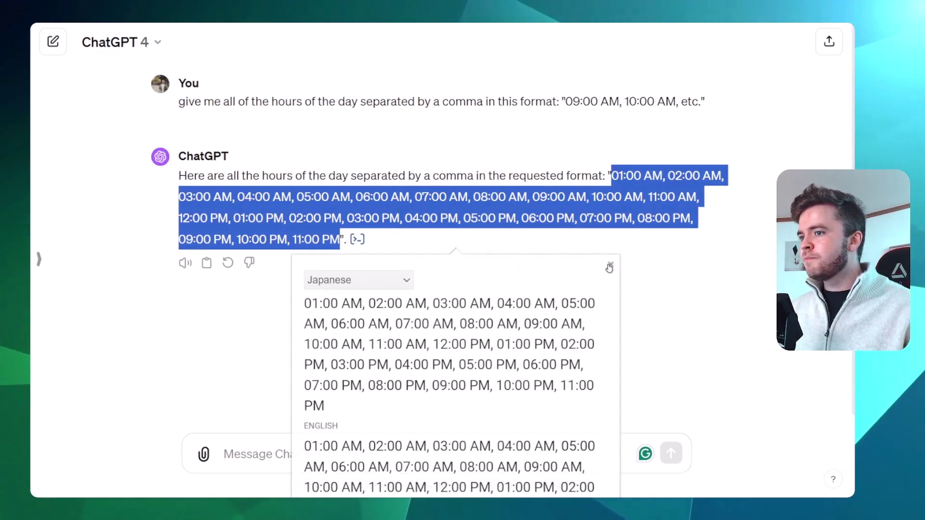
left_click(610, 266)
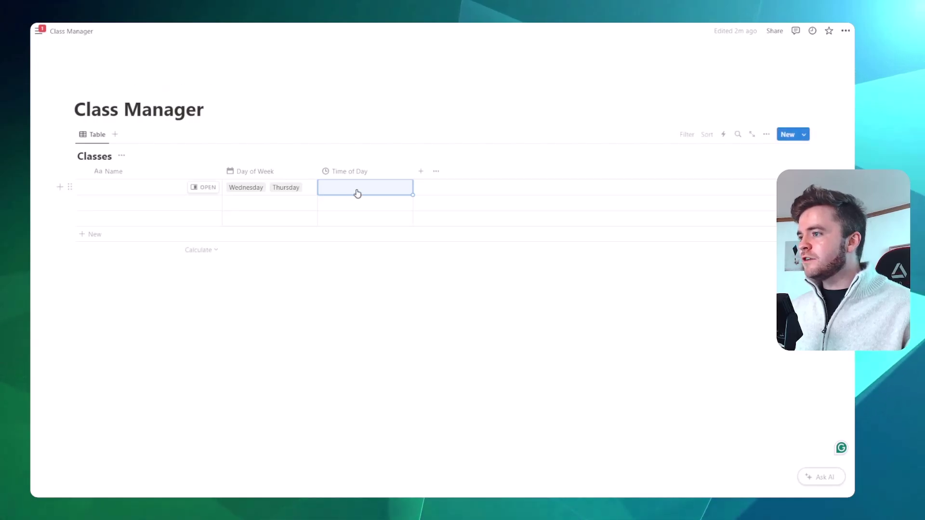
left_click(357, 193)
key("ctrl+v")
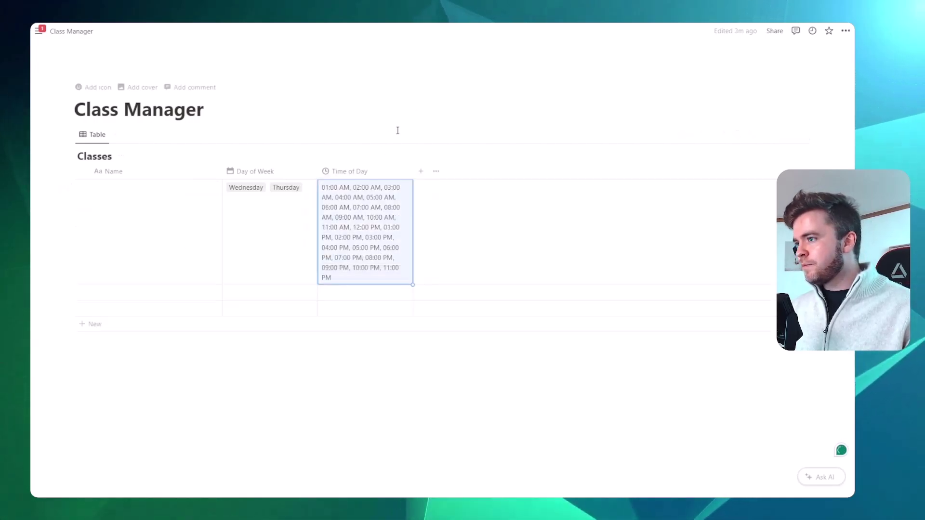
Change the Time of Day property's type to Select and open the option list of its first-row cell
left_click(351, 172)
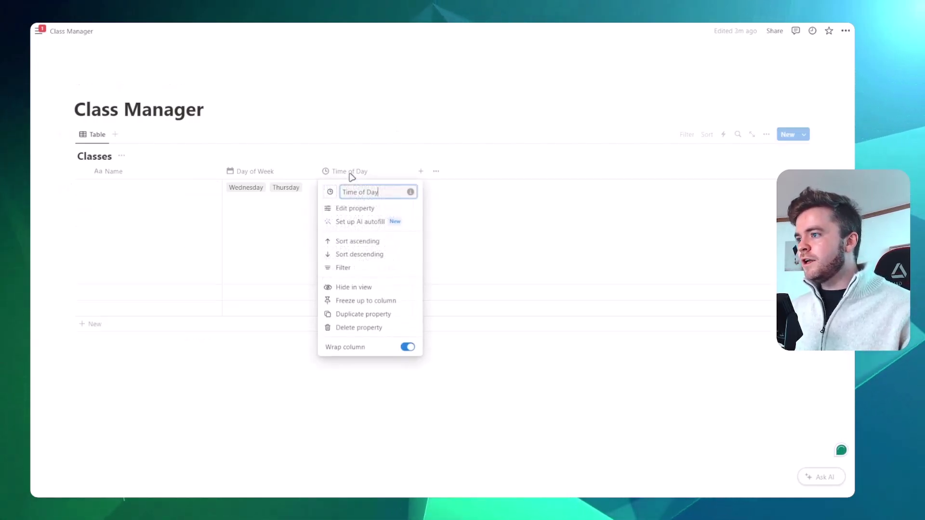
left_click(374, 209)
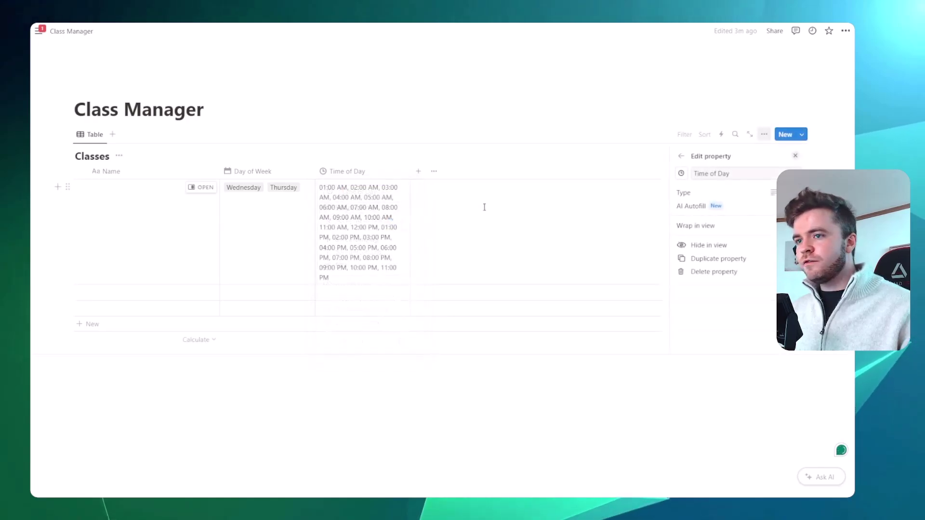
left_click(772, 195)
scroll(755, 271, "down", 5)
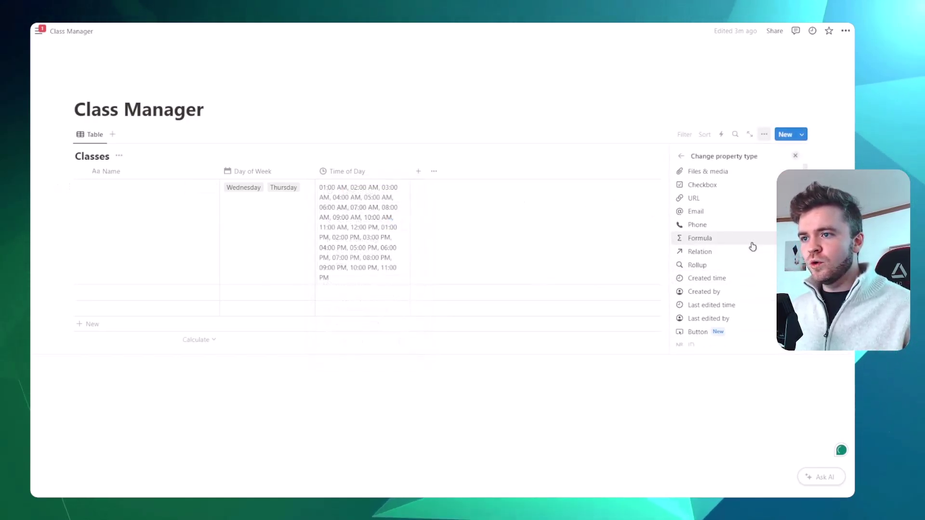
scroll(751, 246, "up", 5)
left_click(721, 236)
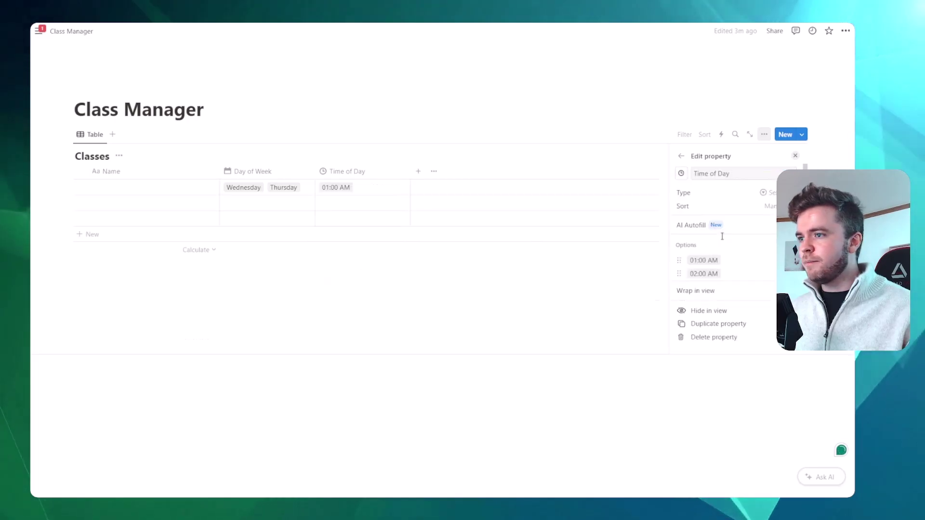
left_click(374, 192)
left_click(374, 190)
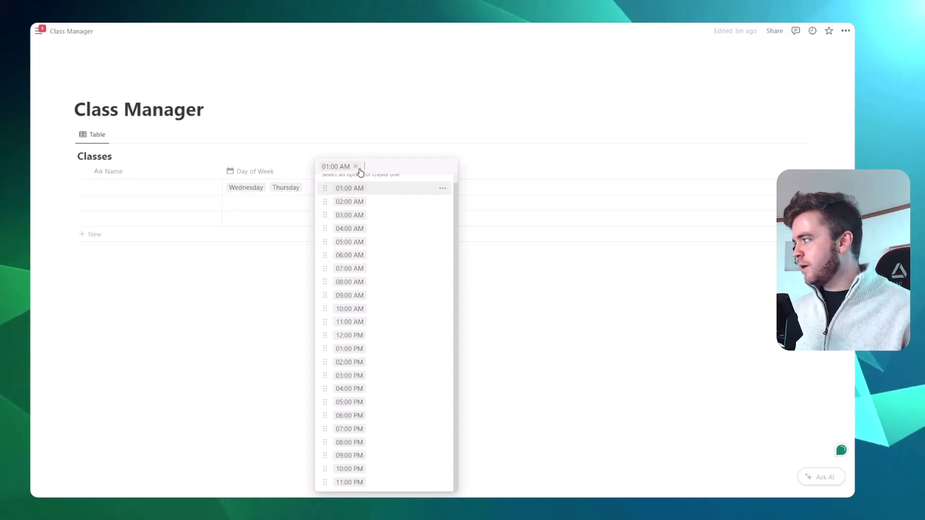
Close the Time of Day option list and add a text property named "Notes" to the Classes database
left_click(377, 133)
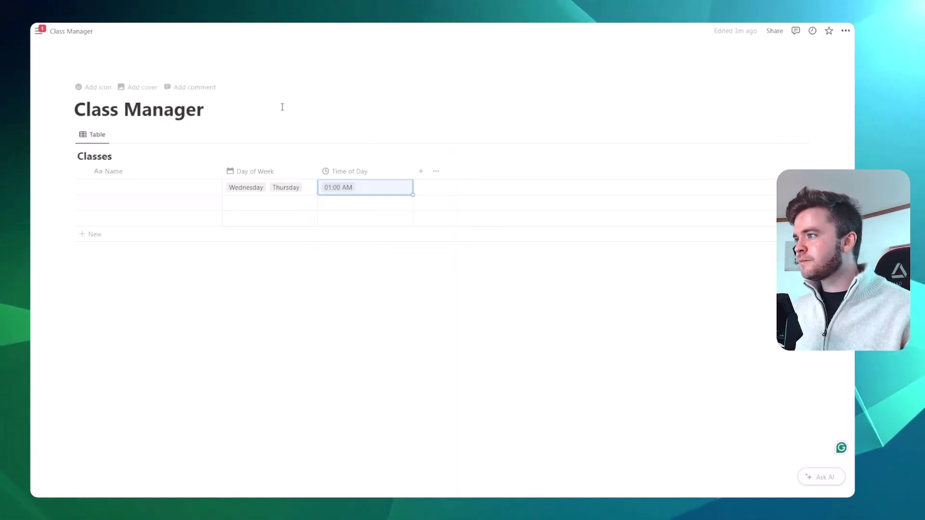
left_click(420, 172)
left_click(713, 280)
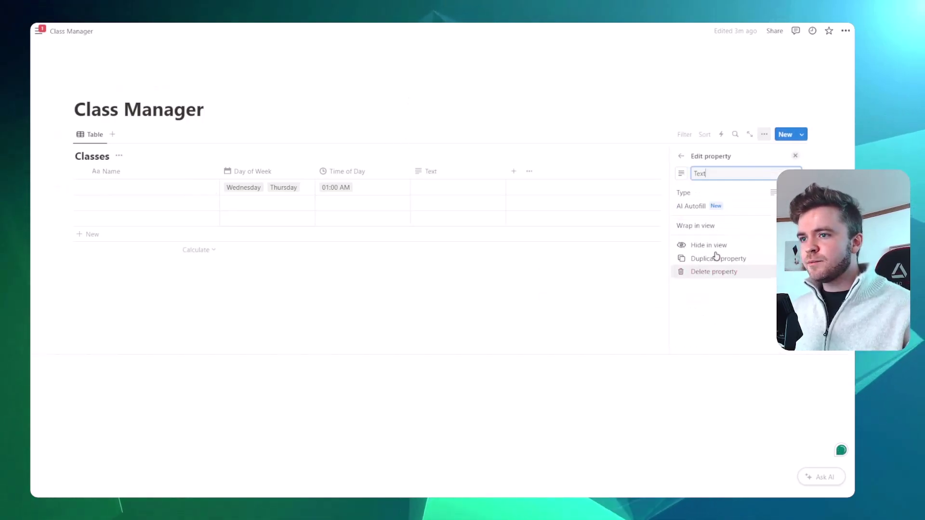
type("Notes")
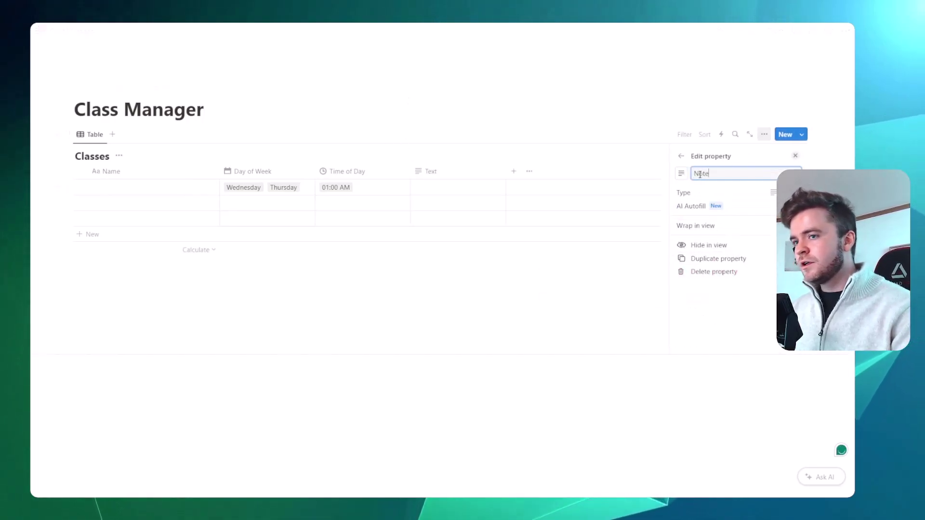
left_click(351, 118)
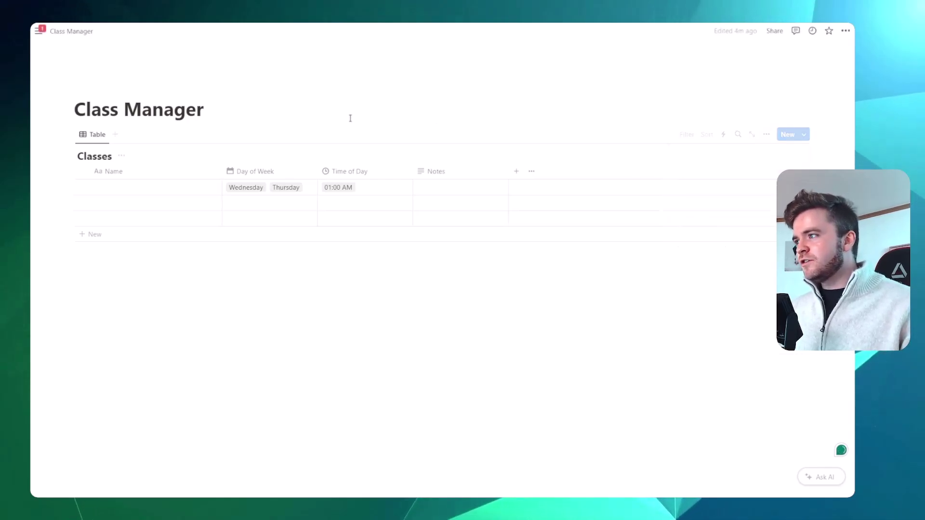
left_click(273, 105)
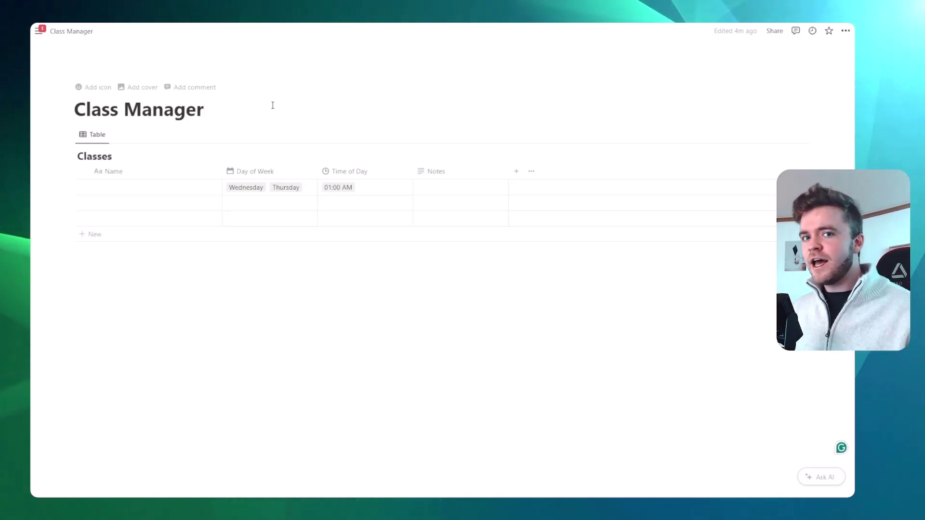
Name the three rows of the Classes table English, History and Science, in that order
left_click(198, 187)
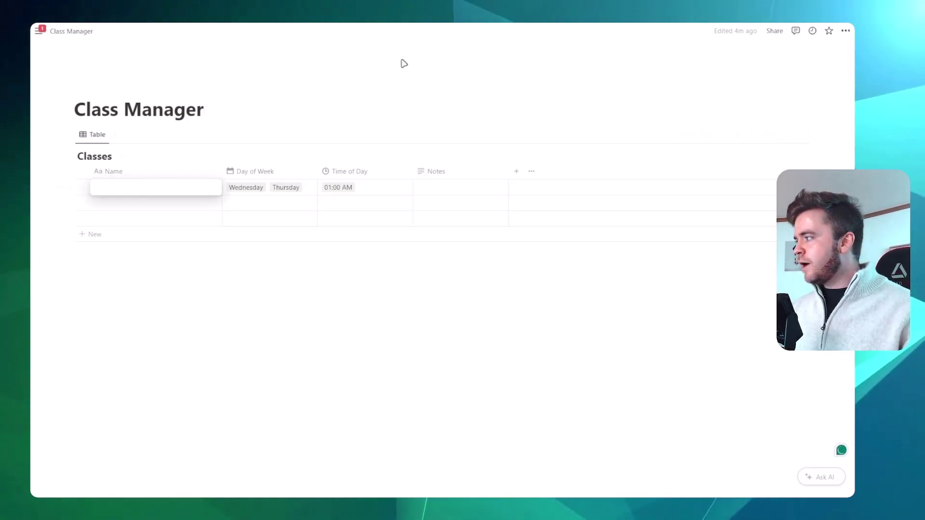
type("Englis")
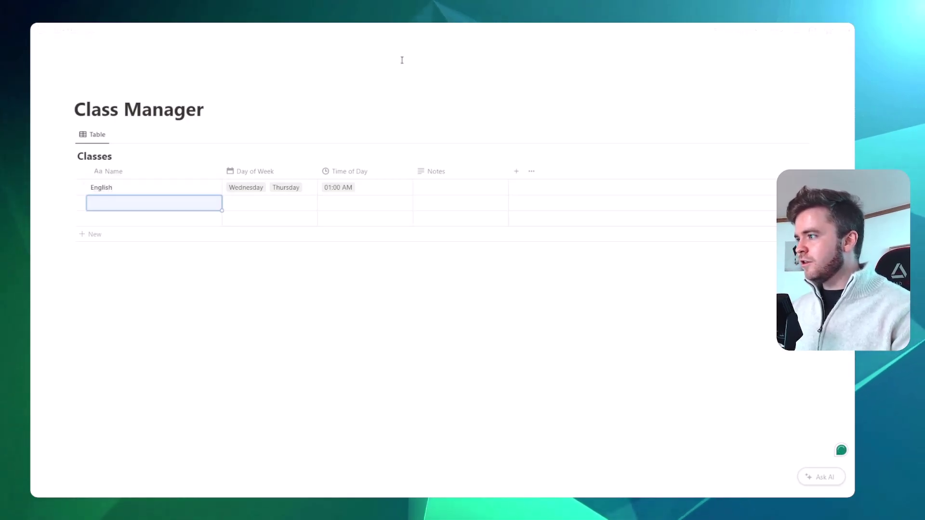
type("His")
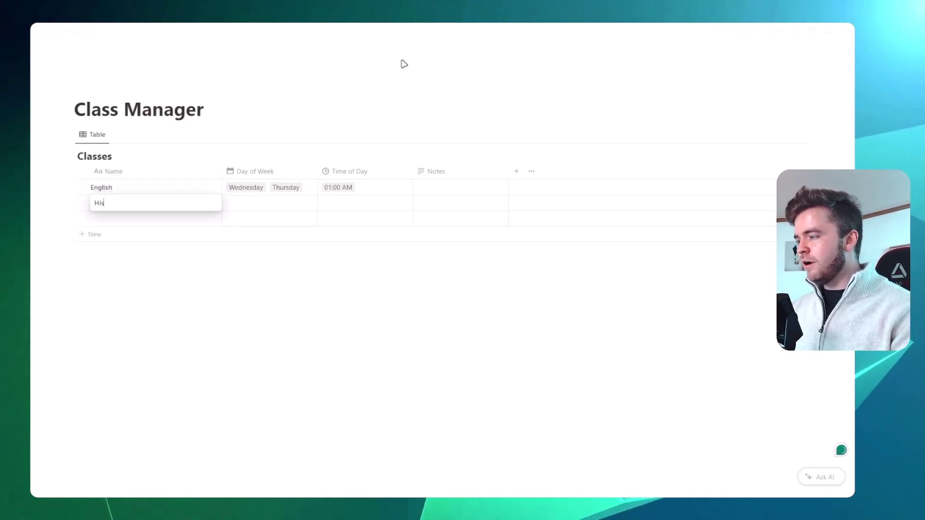
type("tory")
key("Return")
key("Down")
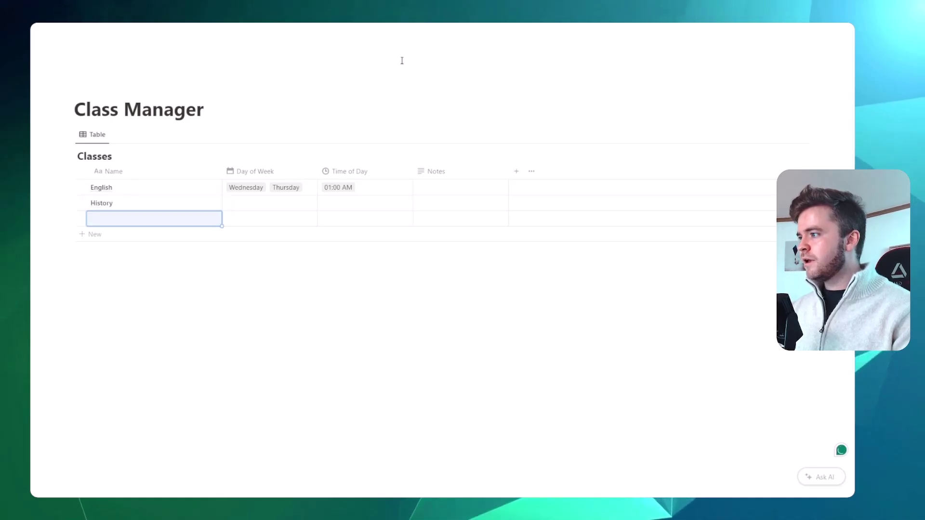
type("Science")
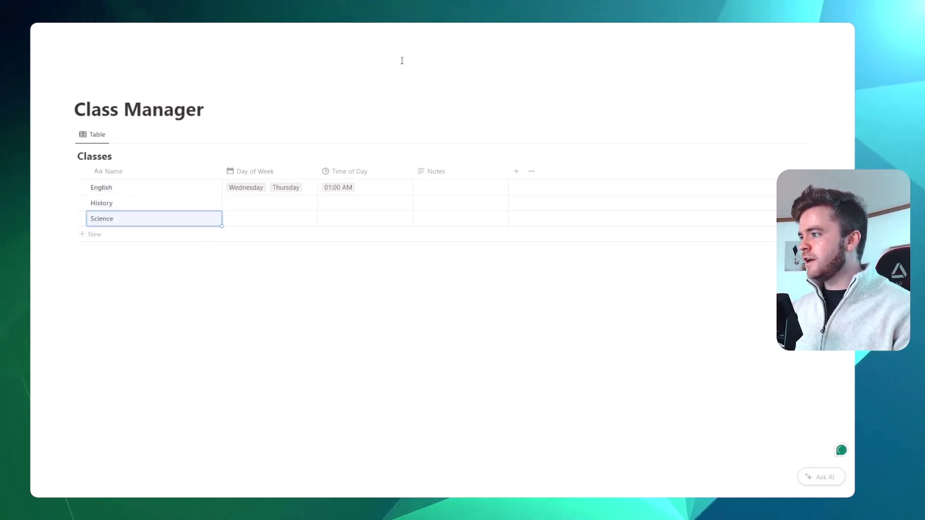
Set the History class's Day of Week to Monday, Wednesday and Friday
left_click(270, 204)
left_click(282, 234)
left_click(308, 261)
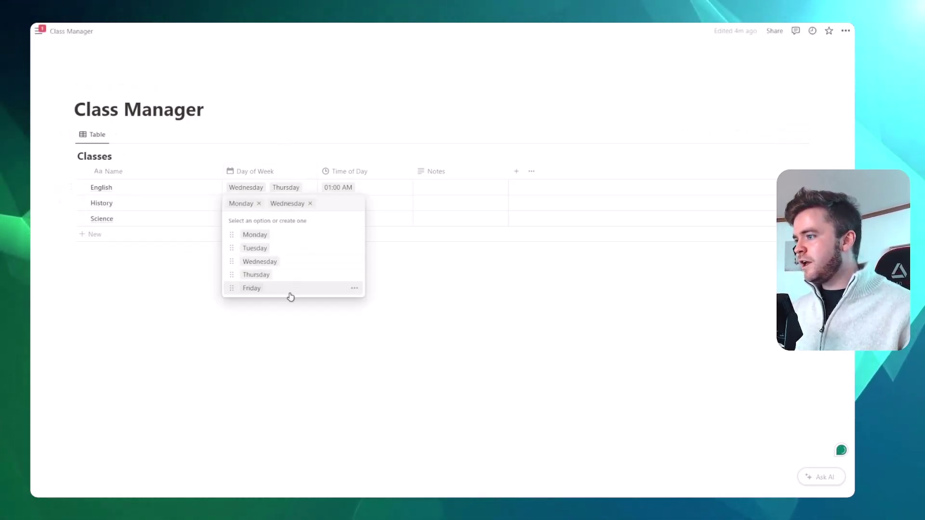
left_click(289, 289)
left_click(307, 110)
Set the Science class's Day of Week to all five days, Monday through Friday
left_click(244, 234)
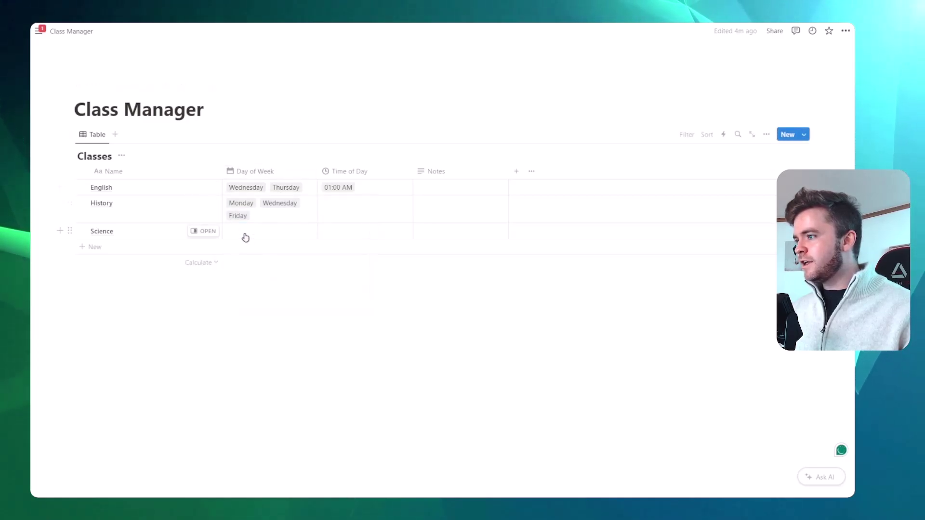
left_click(289, 268)
left_click(293, 281)
left_click(299, 291)
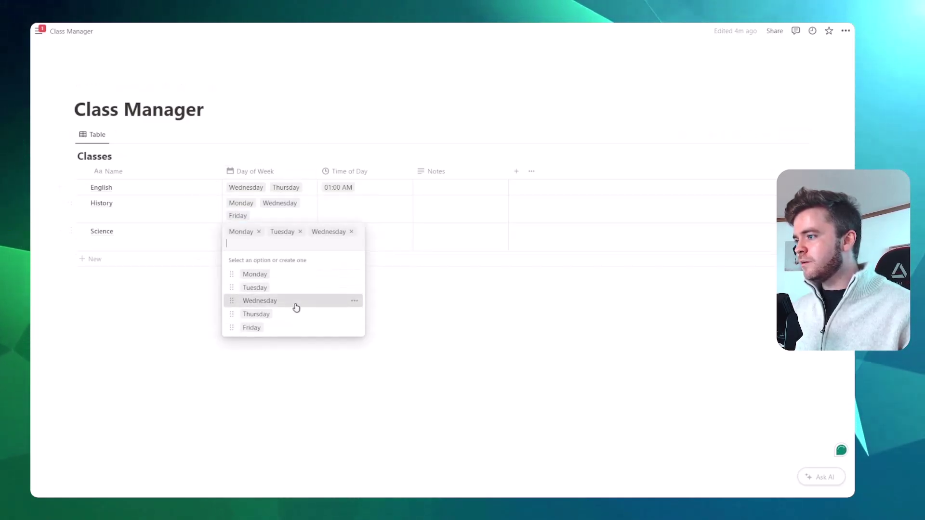
left_click(291, 316)
left_click(287, 332)
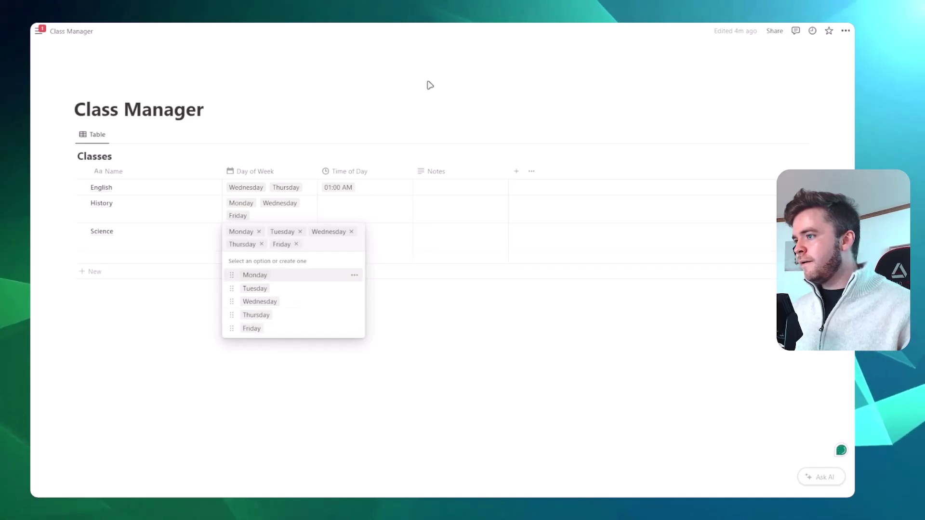
left_click(428, 85)
Set the Time of Day to 02:00 PM for History, 07:00 PM for English and 08:00 AM for Science
left_click(353, 211)
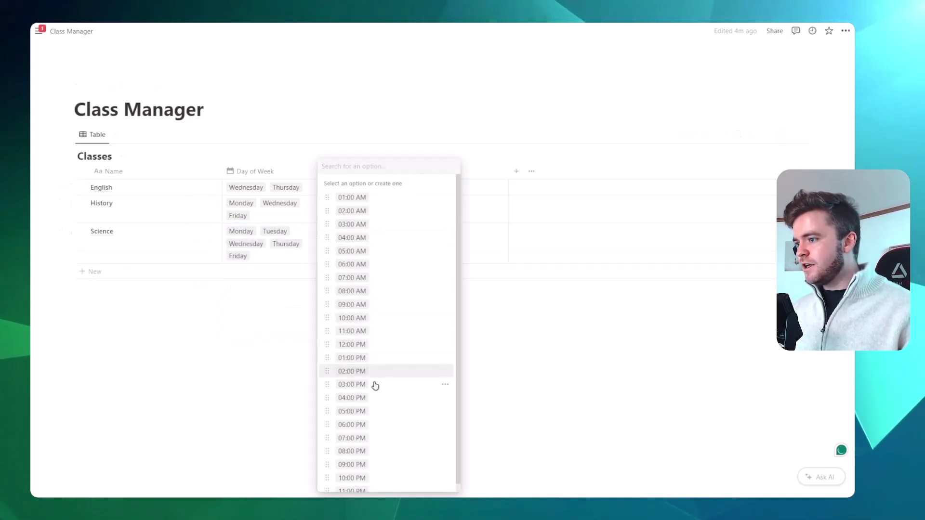
left_click(394, 376)
left_click(374, 189)
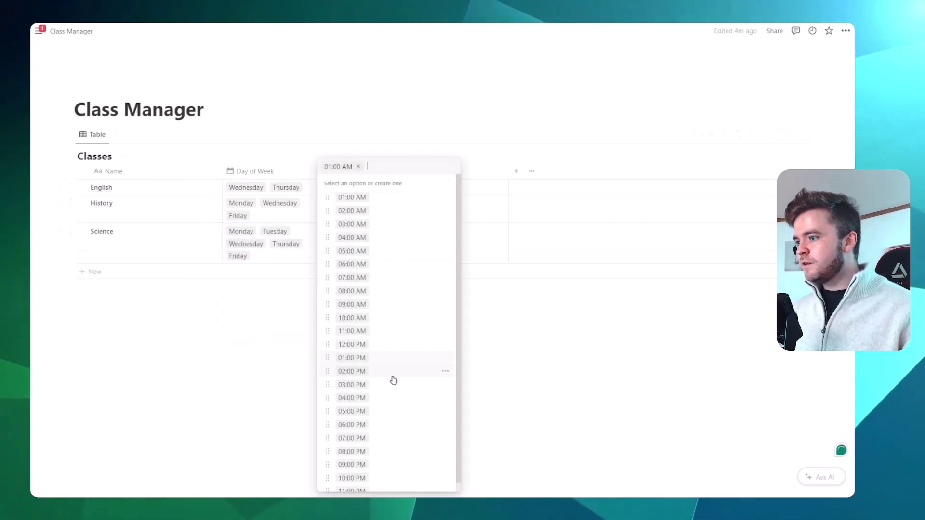
left_click(368, 438)
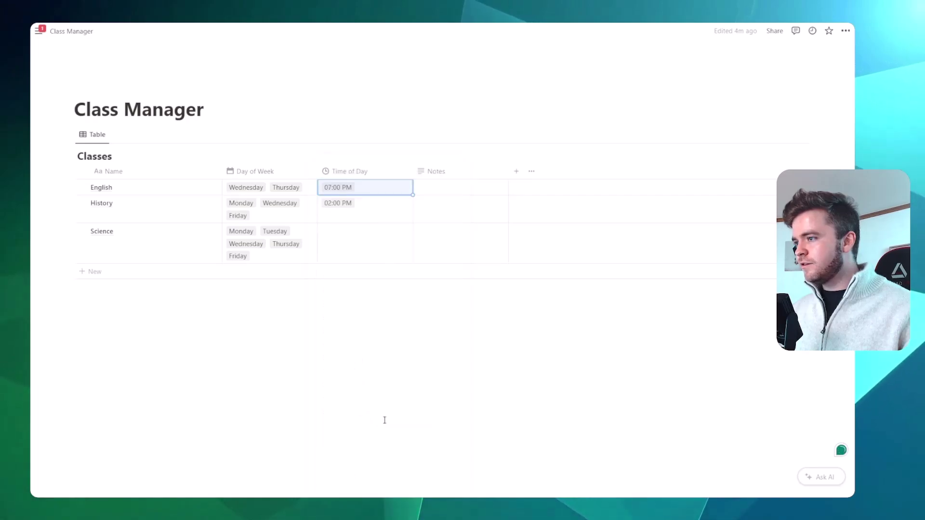
left_click(364, 244)
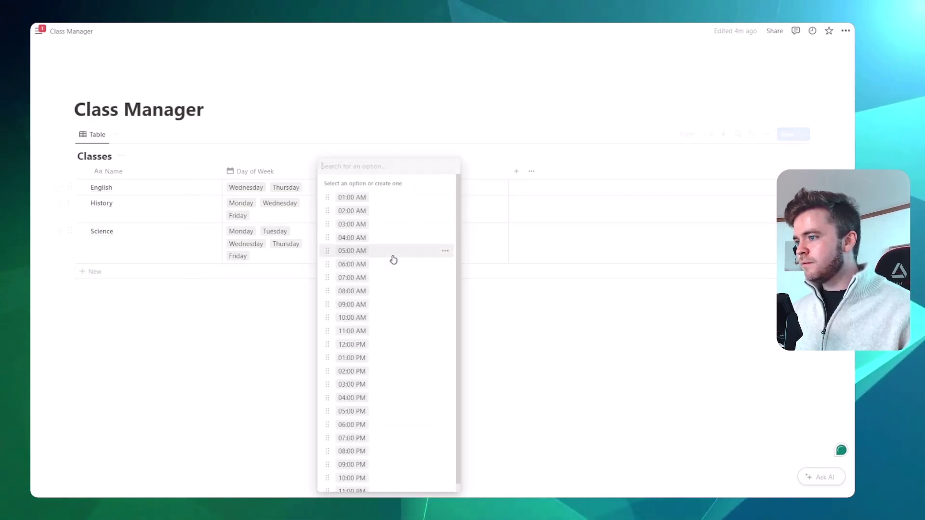
left_click(380, 285)
left_click(360, 118)
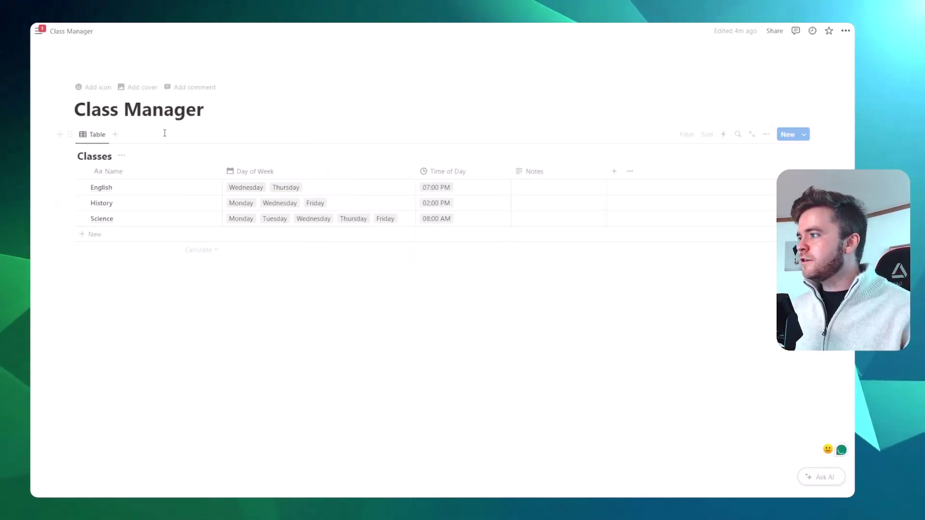
Add a new view to the Classes database with the Board layout and Small card size
left_click(115, 135)
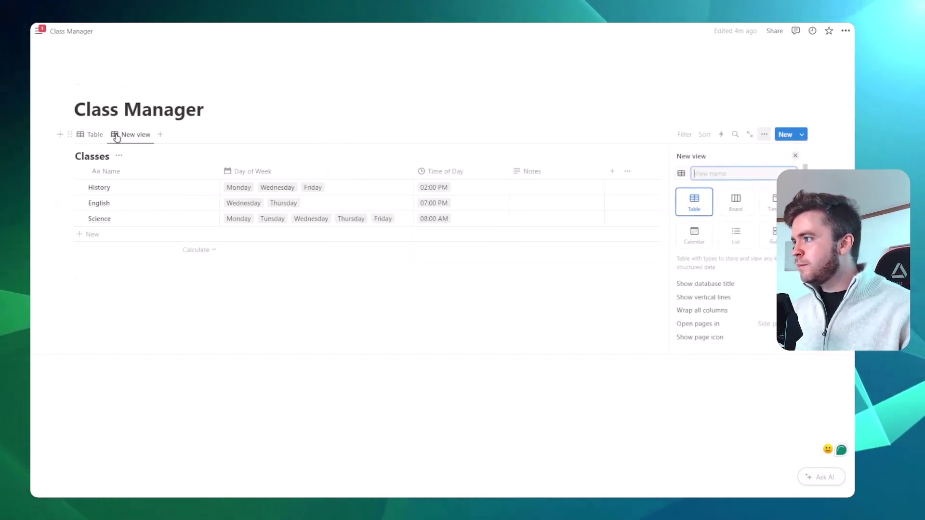
left_click(737, 205)
scroll(741, 233, "down", 3)
scroll(745, 233, "up", 3)
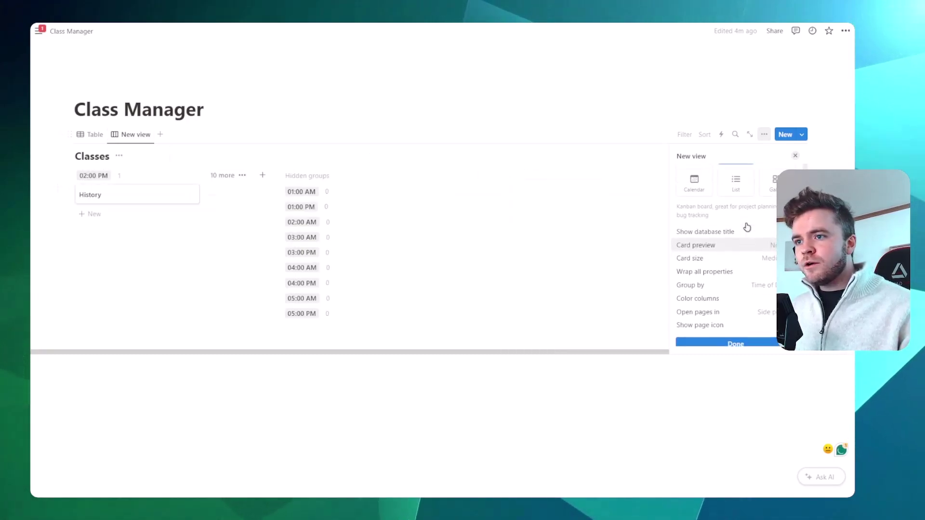
scroll(748, 221, "down", 3)
scroll(748, 221, "up", 2)
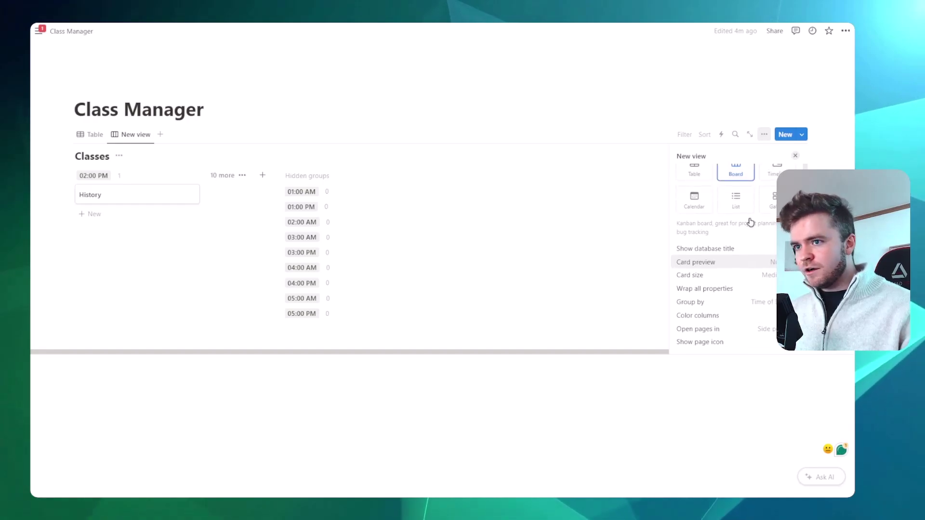
left_click(771, 279)
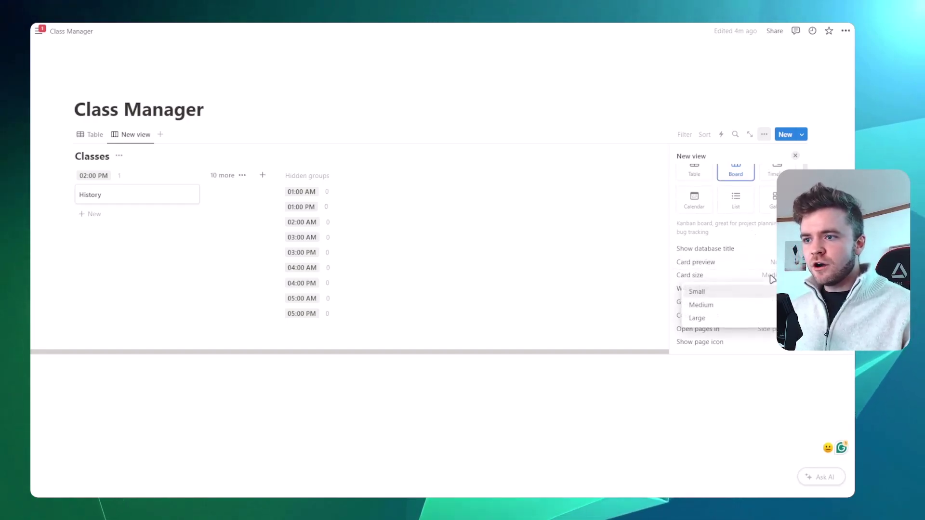
left_click(748, 295)
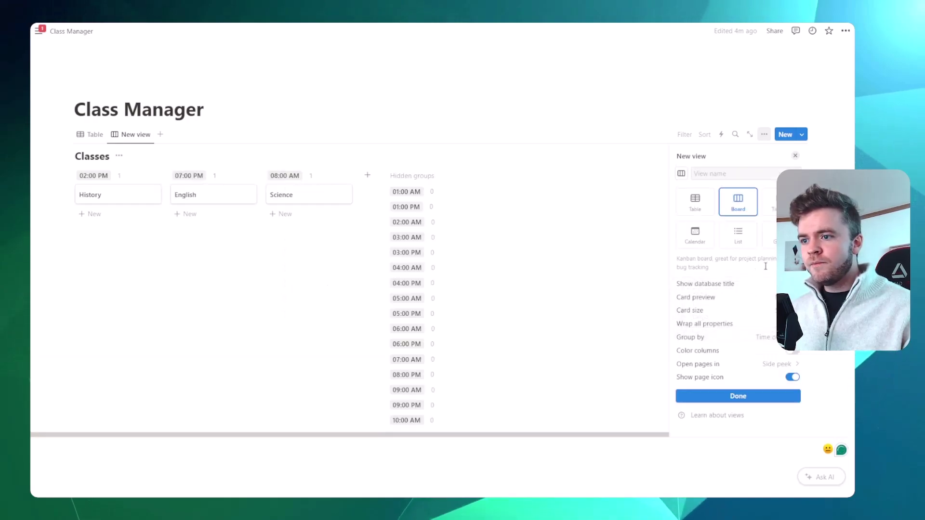
Group the board by Day of Week and reorder its visible groups to run from Monday through Friday
left_click(752, 337)
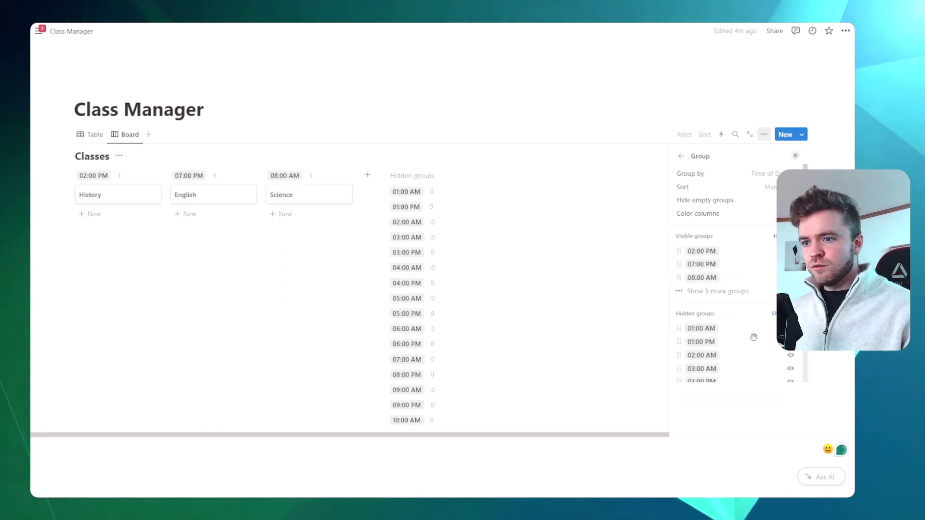
left_click(773, 174)
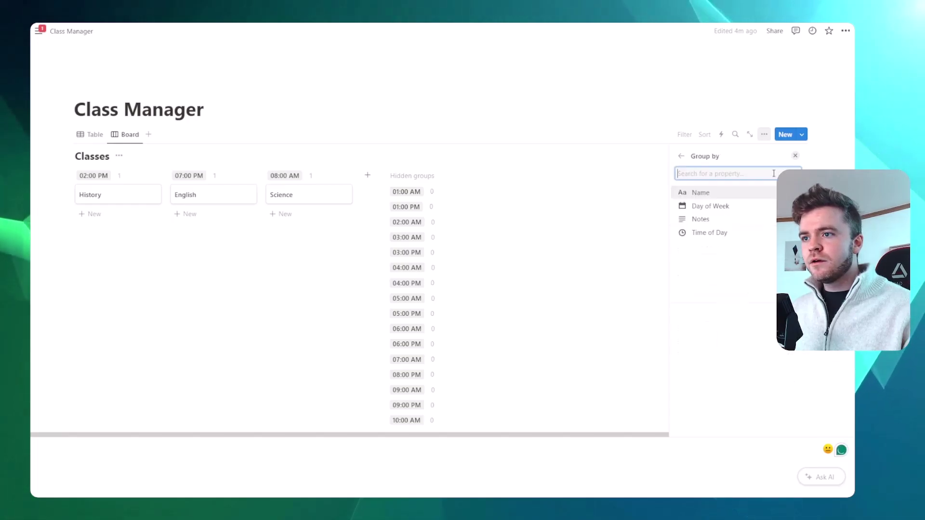
left_click(729, 208)
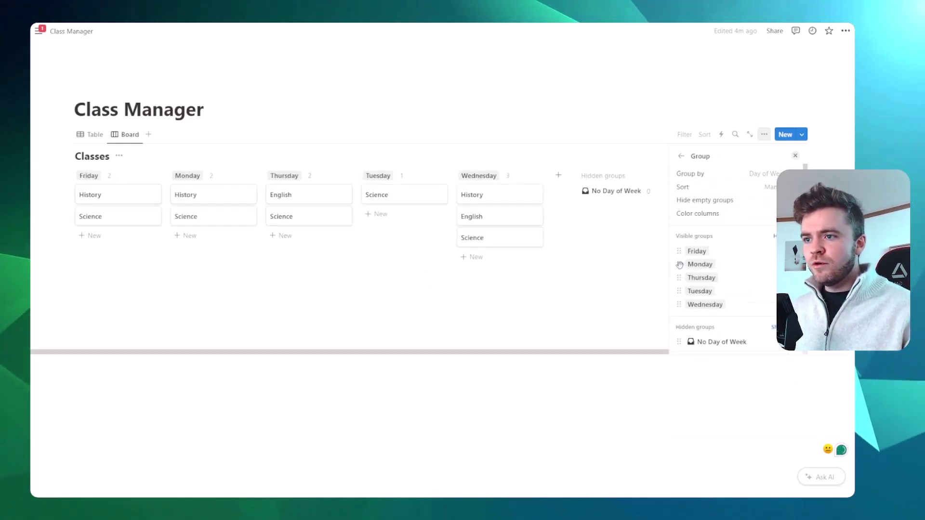
left_click_drag(680, 265, 681, 250)
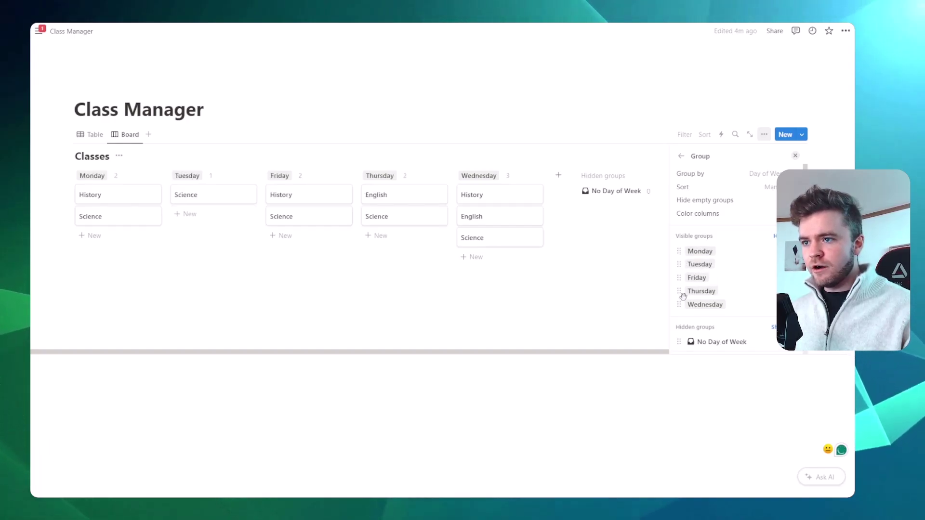
left_click_drag(683, 286, 682, 276)
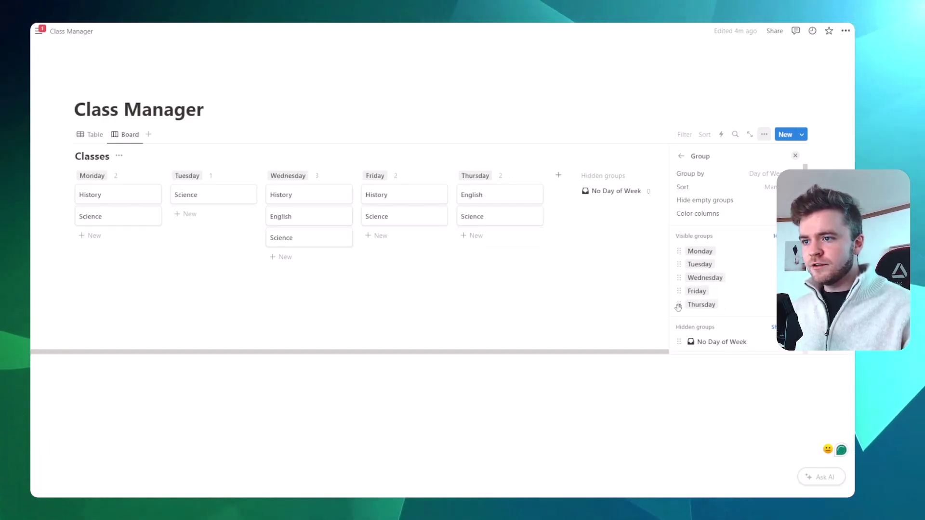
left_click(679, 157)
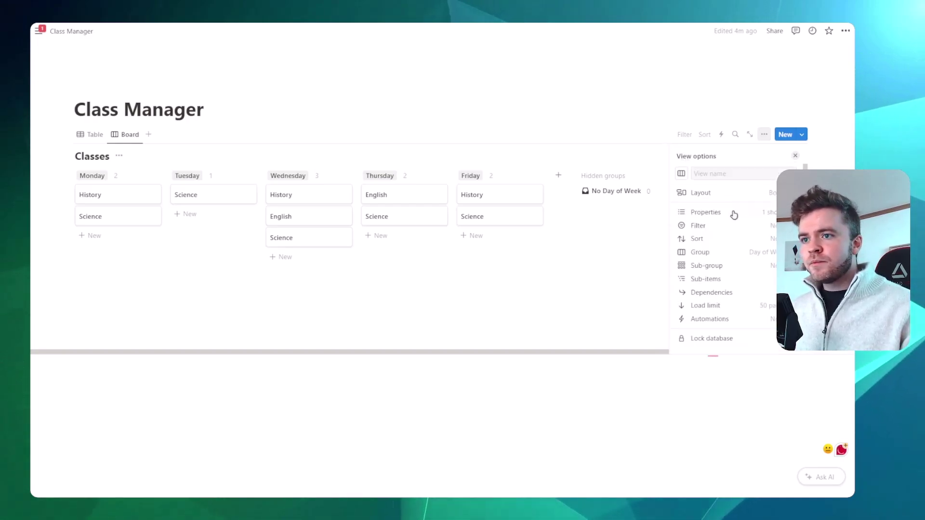
Show the Time of Day and Notes properties on the board's cards
left_click(759, 216)
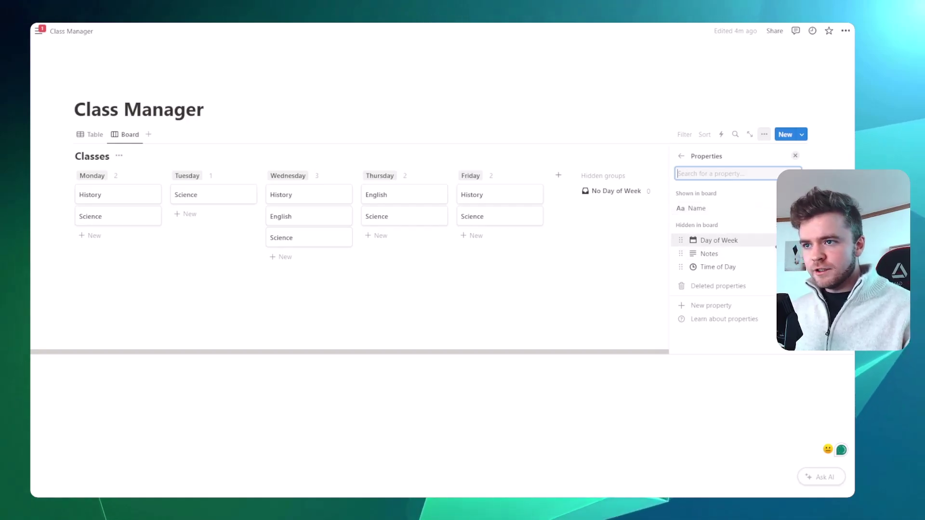
left_click(793, 266)
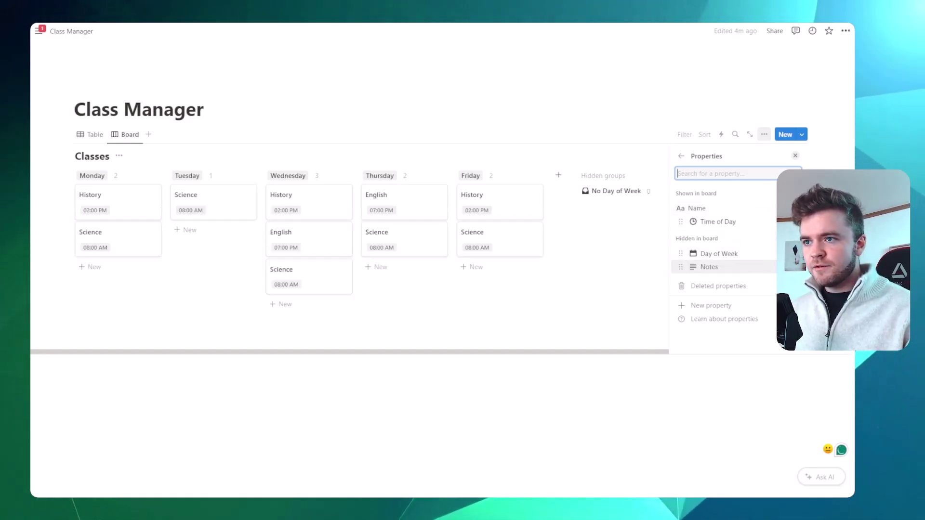
left_click(793, 267)
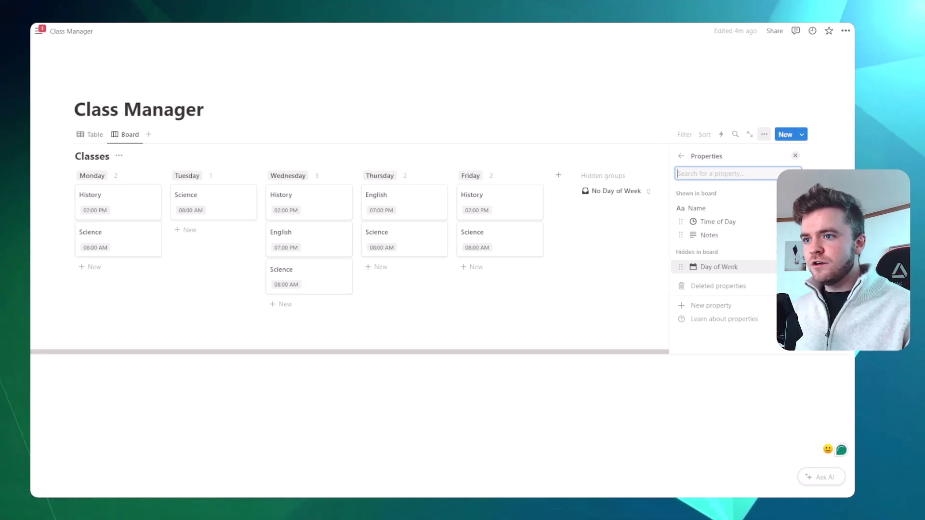
left_click(681, 159)
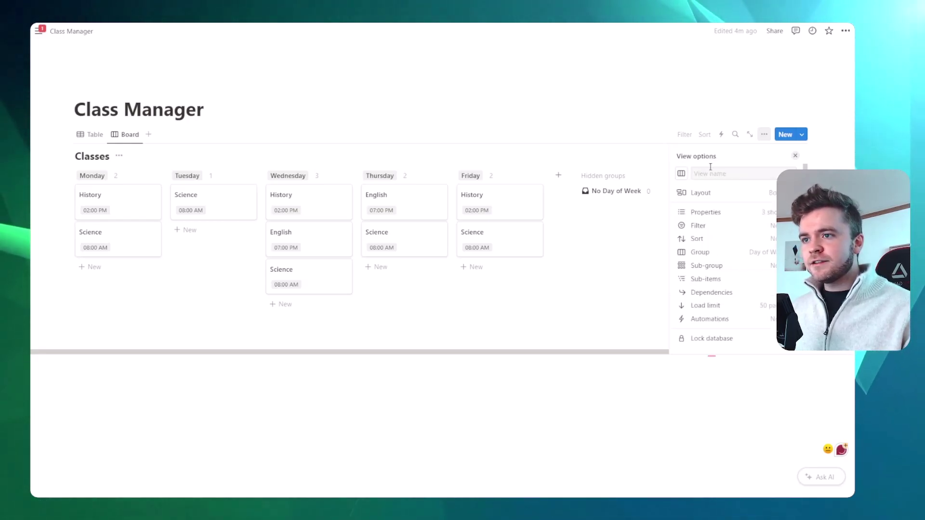
Sort the board's cards by Time of Day in ascending order
left_click(754, 240)
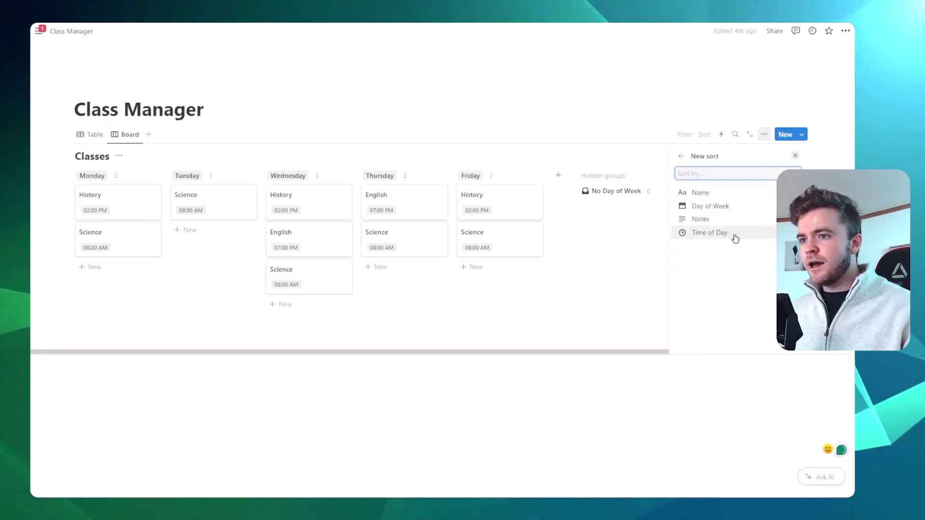
left_click(709, 233)
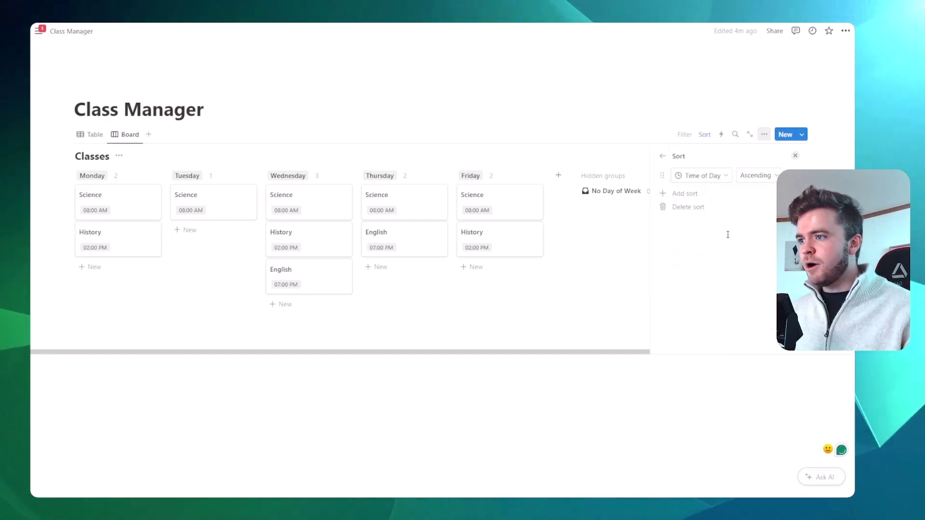
left_click(796, 157)
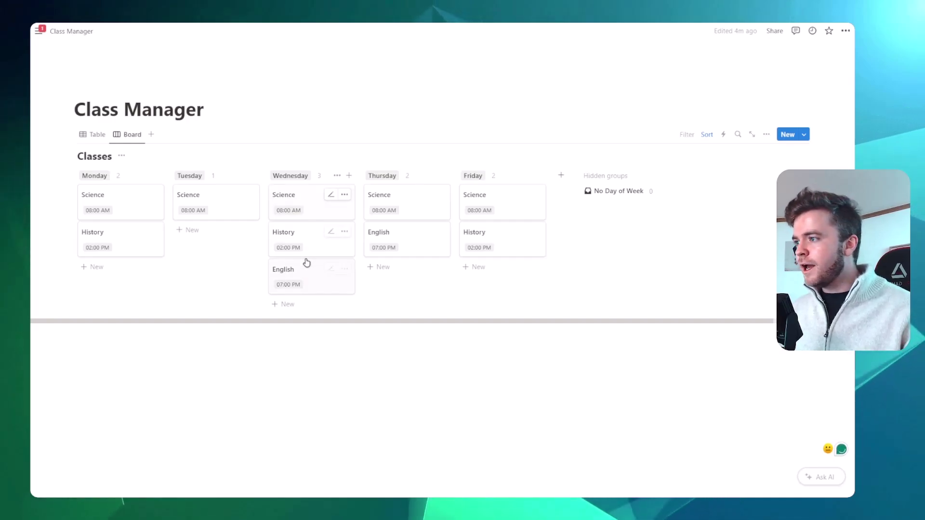
In the table view, set Notes to Elementary for English, Middle School for History and Private Class for Science, and return to the board
left_click(91, 135)
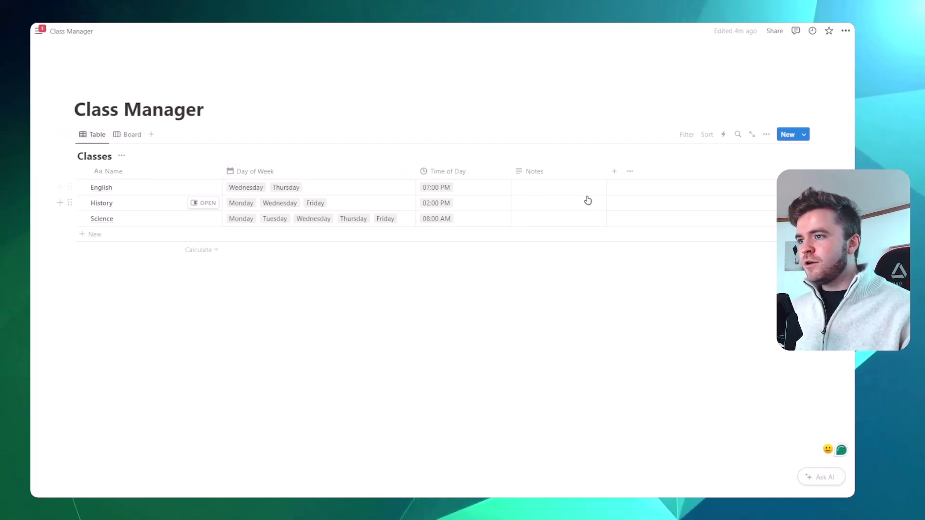
left_click(551, 187)
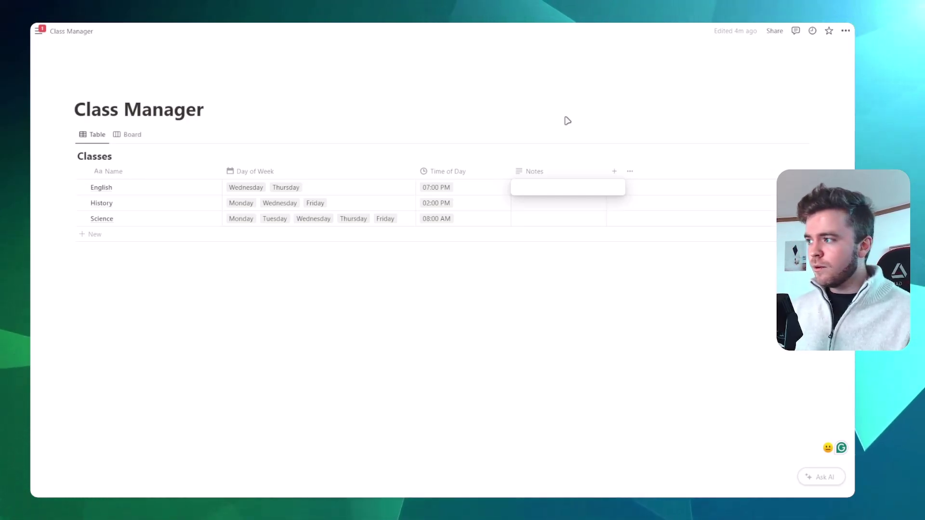
type("Elementary")
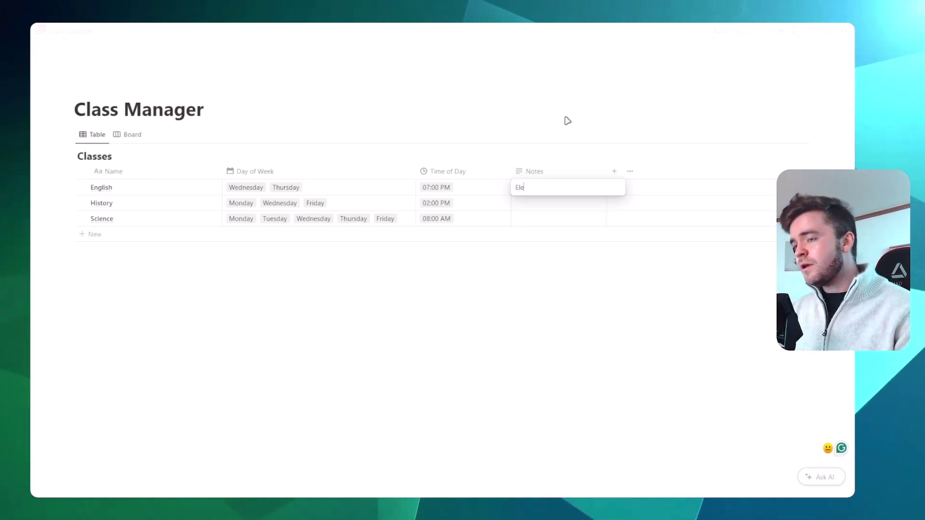
key("Return")
key("Down")
type("Middle")
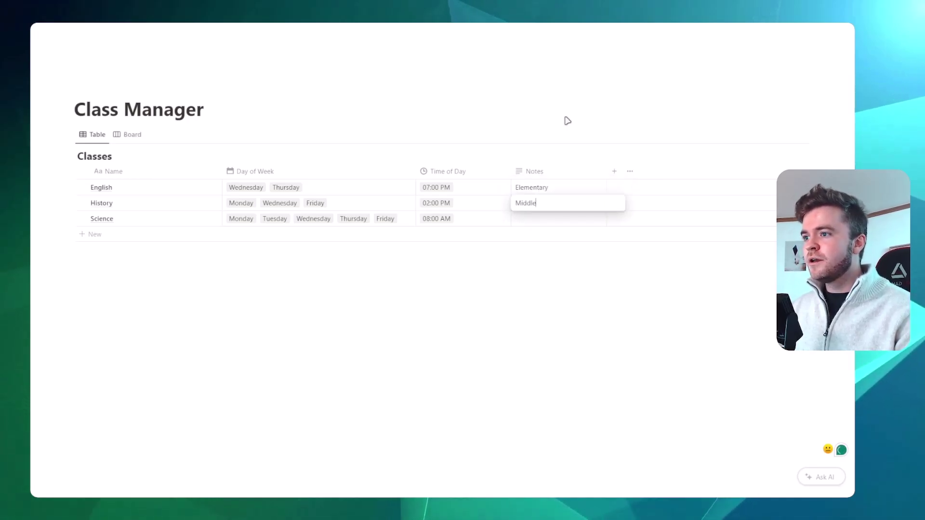
type(" School")
key("Return")
key("Down")
type("P")
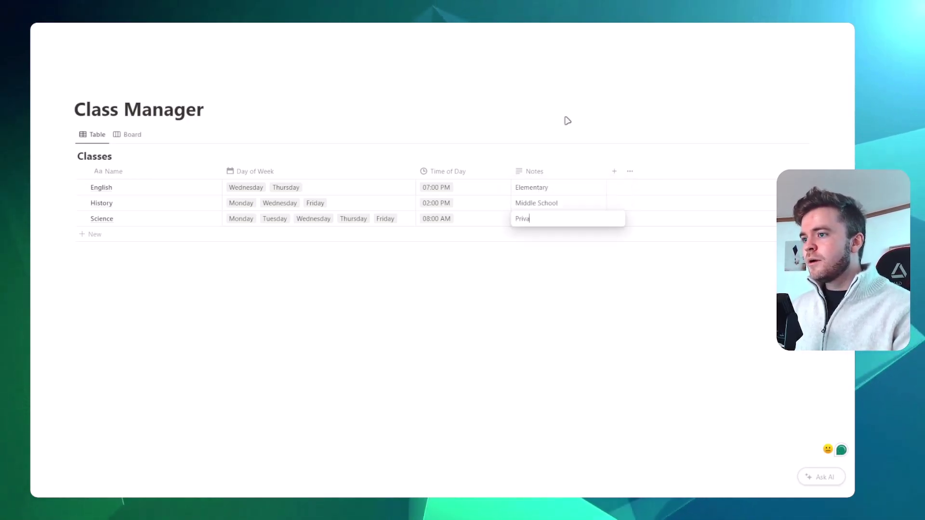
type("rivate Class")
key("Return")
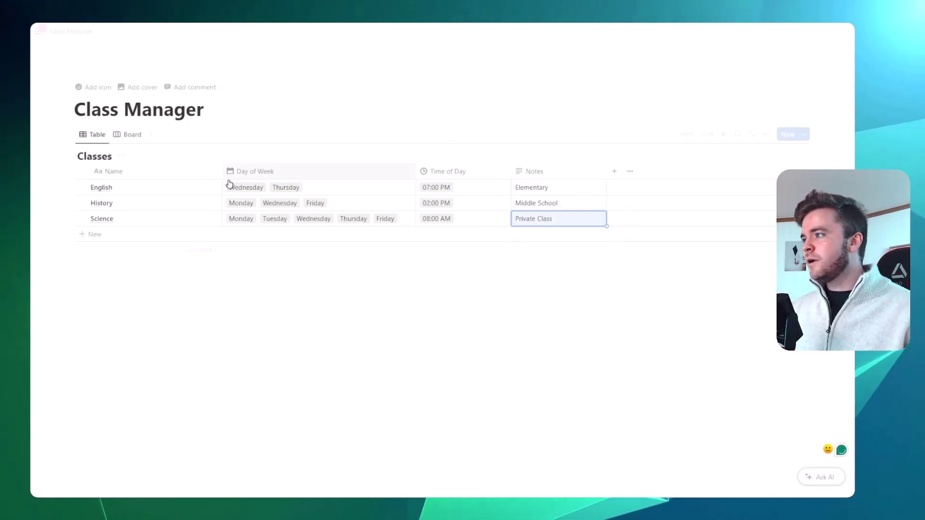
left_click(129, 135)
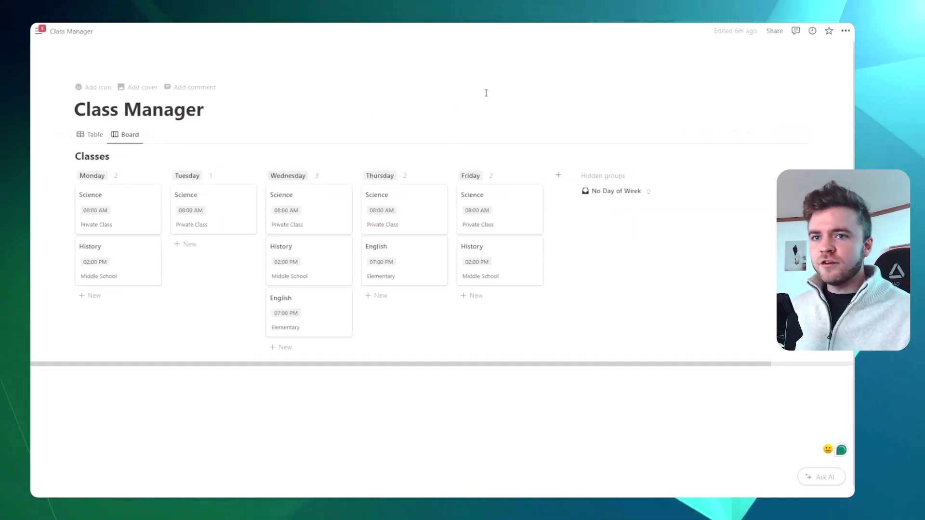
Give English a blue book icon, History an orange columned-building icon and Science a green flask icon, and return to the board view
left_click(91, 134)
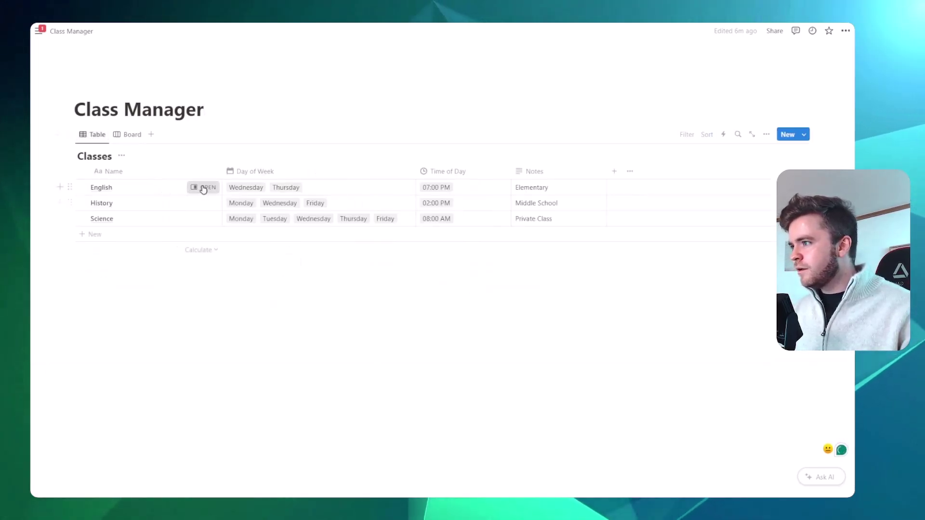
left_click(203, 188)
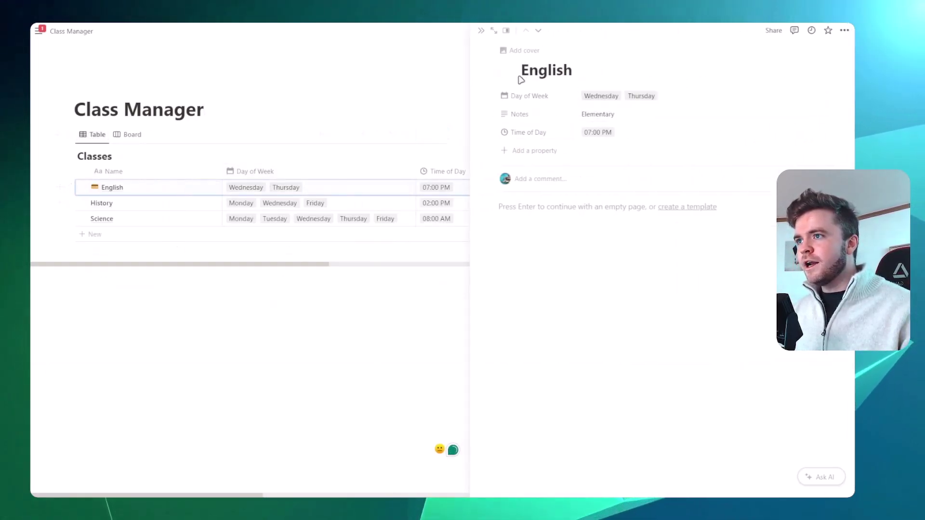
left_click(522, 79)
left_click(451, 90)
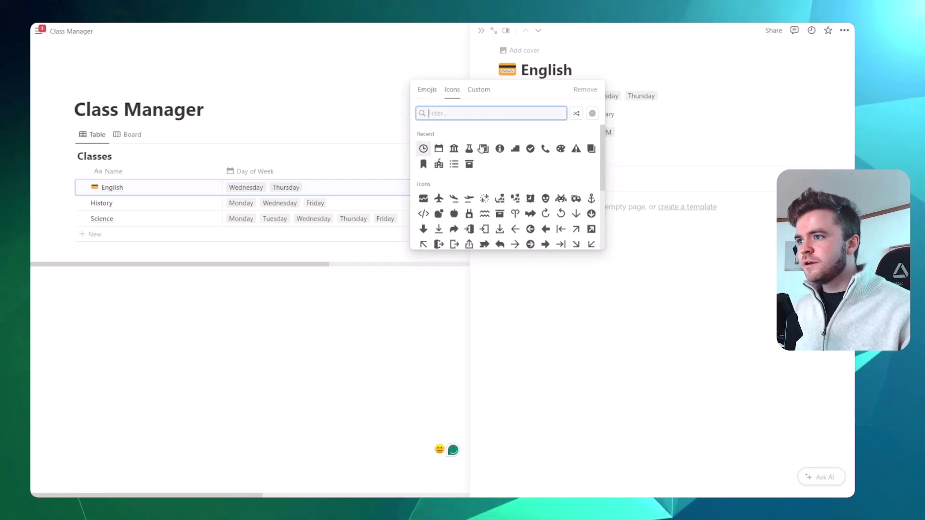
left_click(468, 182)
left_click(260, 115)
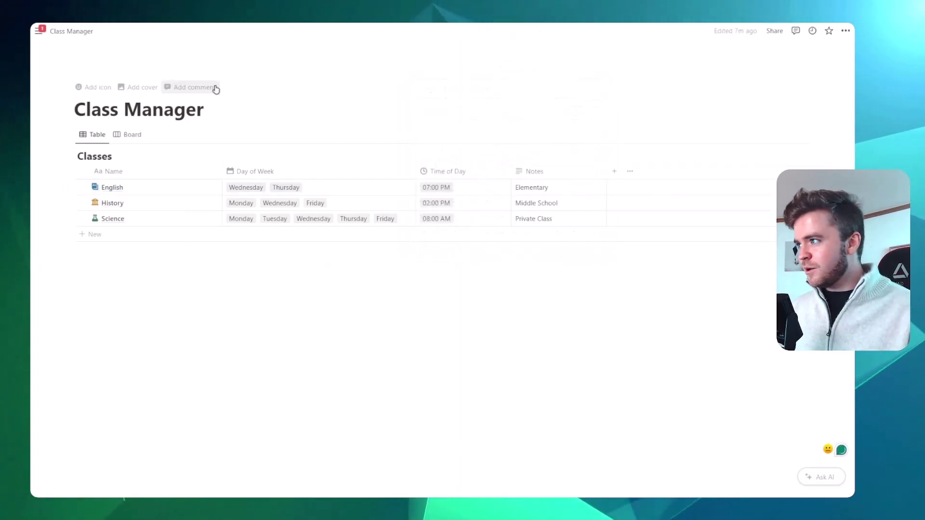
left_click(132, 137)
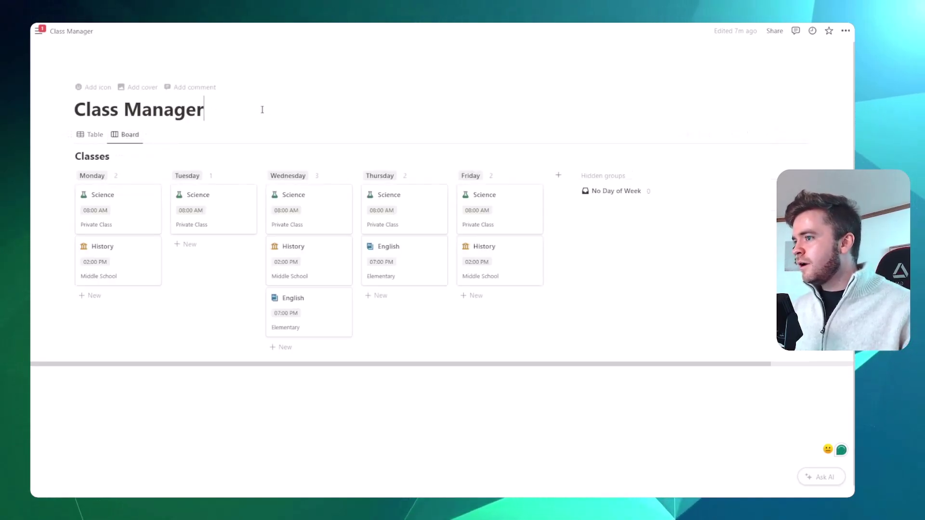
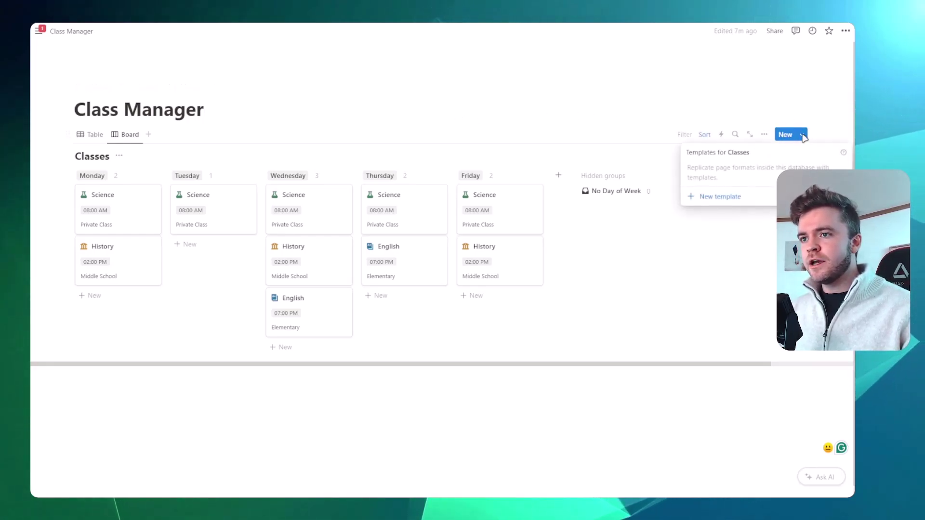
Create a new template for the Classes database, open it as a full page and title it New Class
left_click(725, 202)
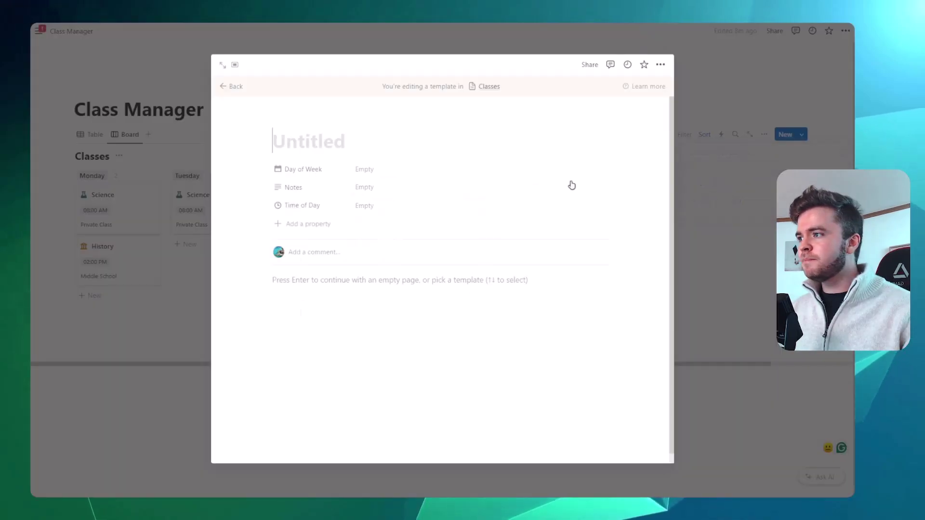
left_click(222, 66)
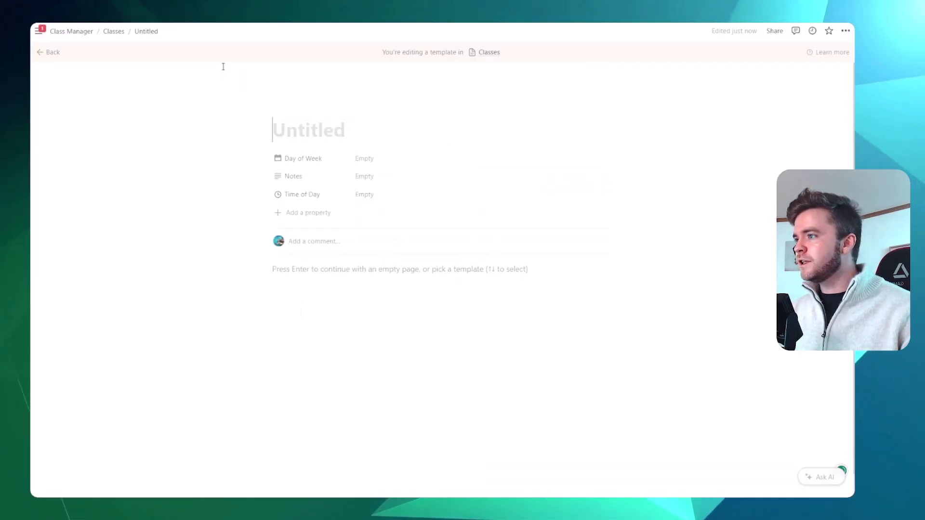
type("New Class")
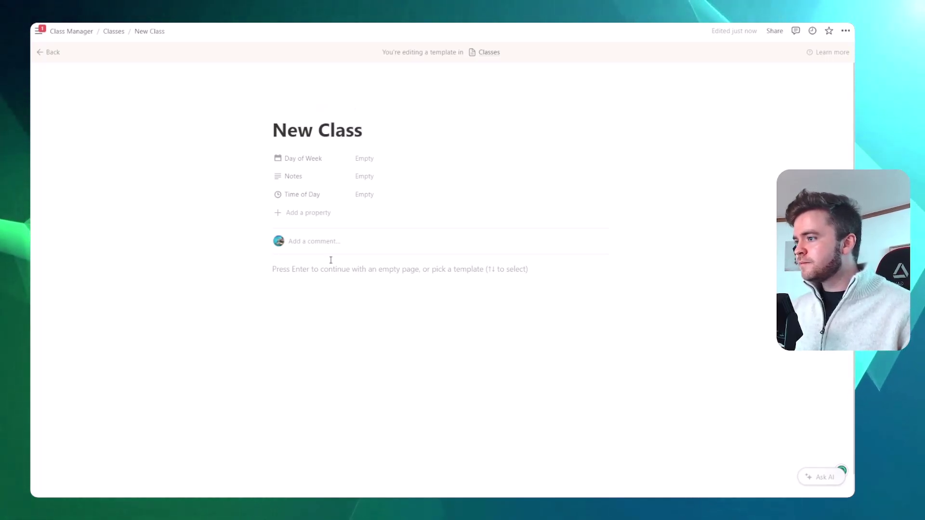
Add a Class Title heading with a divider and the lines Teacher:, Email: and Phone: to the template body
key("Return")
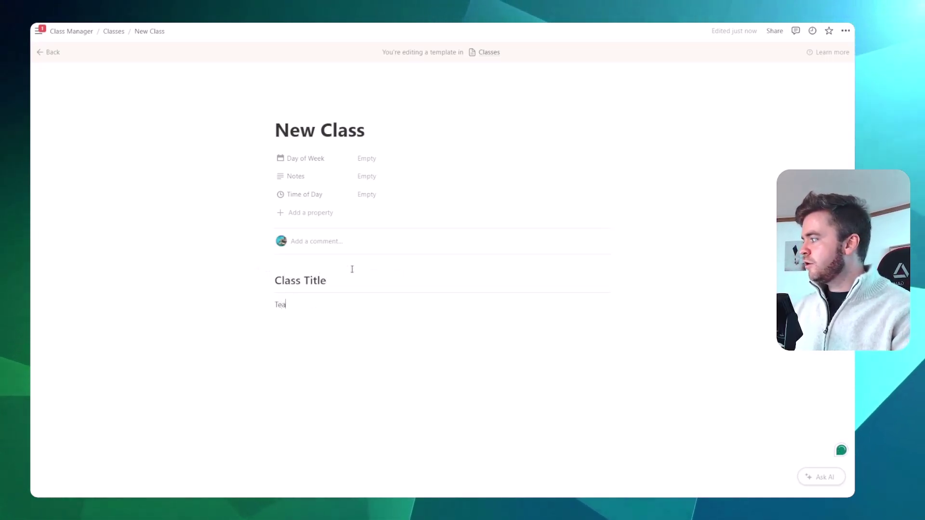
type(":")
key("Return")
type("Email")
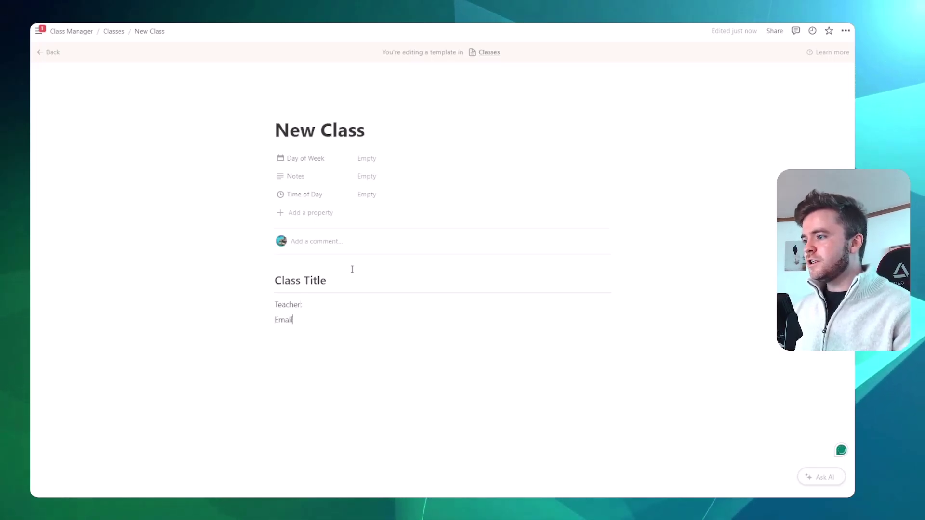
type("Phone:")
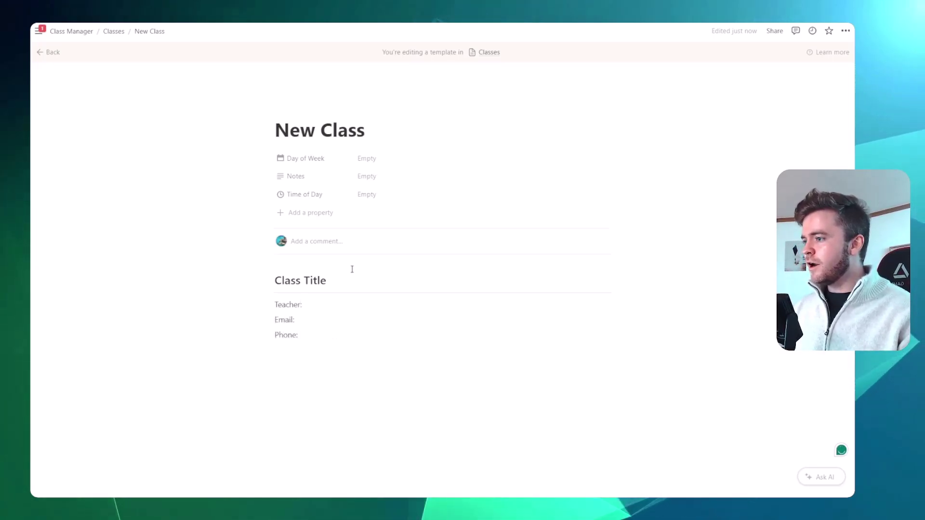
key("Return")
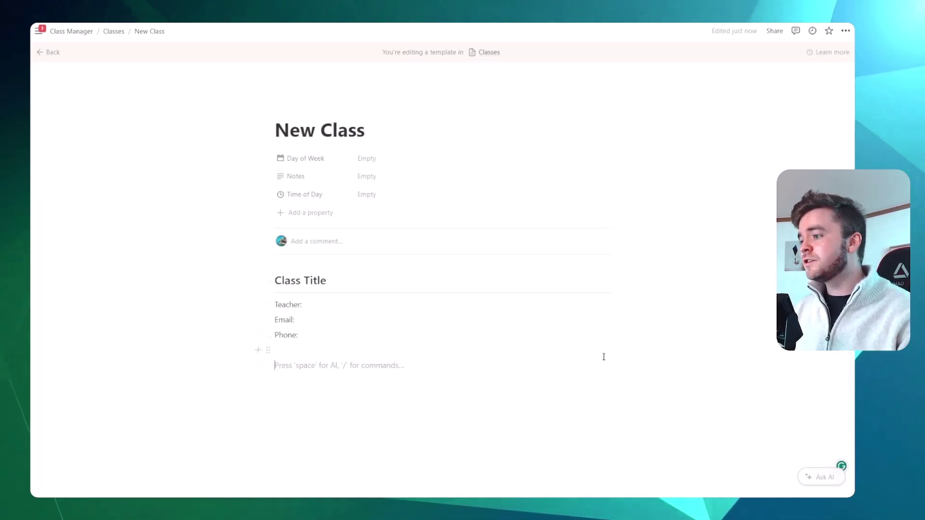
Add a Class Description heading with a divider and the placeholder text Description below the contact lines
type("## Class Descript")
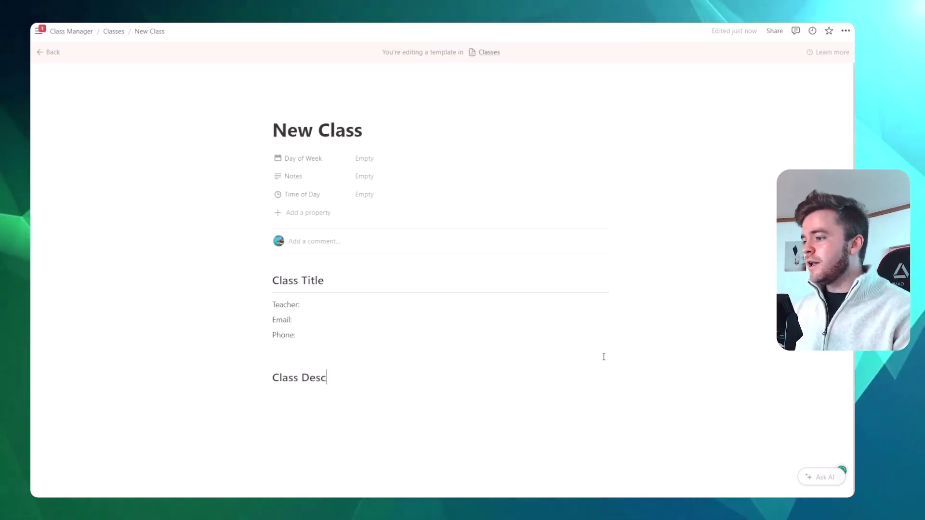
type("-Description")
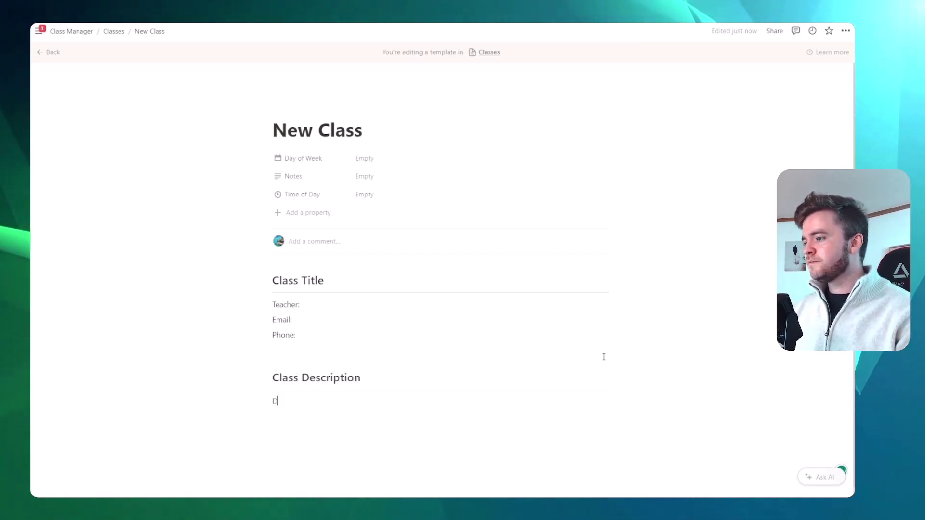
Add a Schedule heading with a divider beneath the class description
scroll(407, 303, "down", 1)
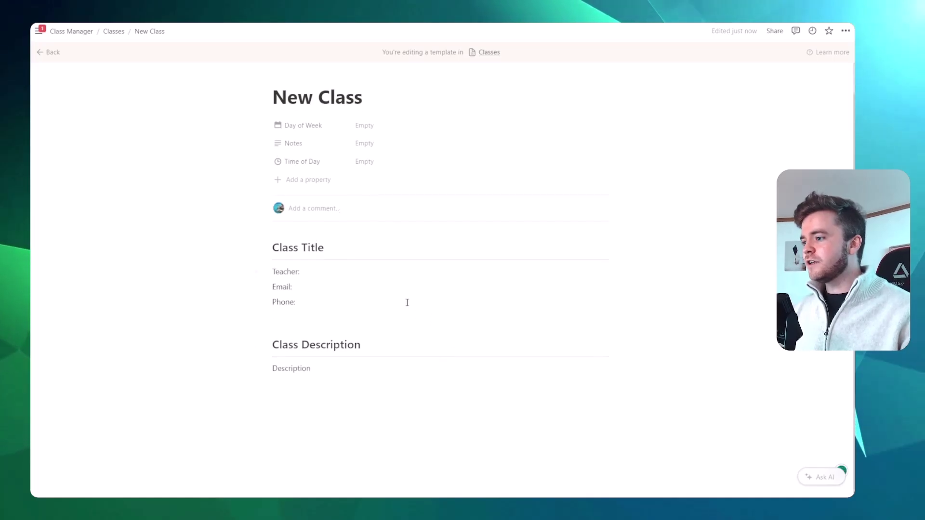
key("ctrl+plus")
key("ctrl+plus")
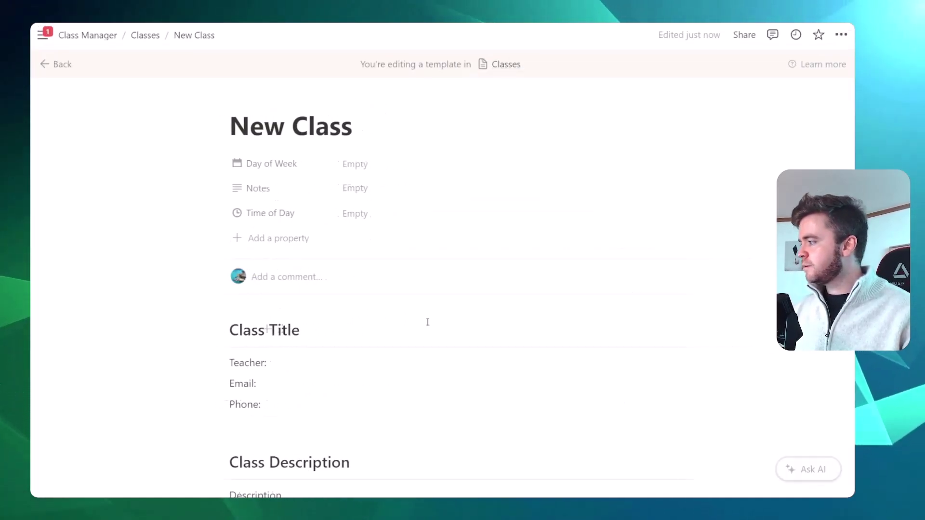
scroll(424, 321, "down", 3)
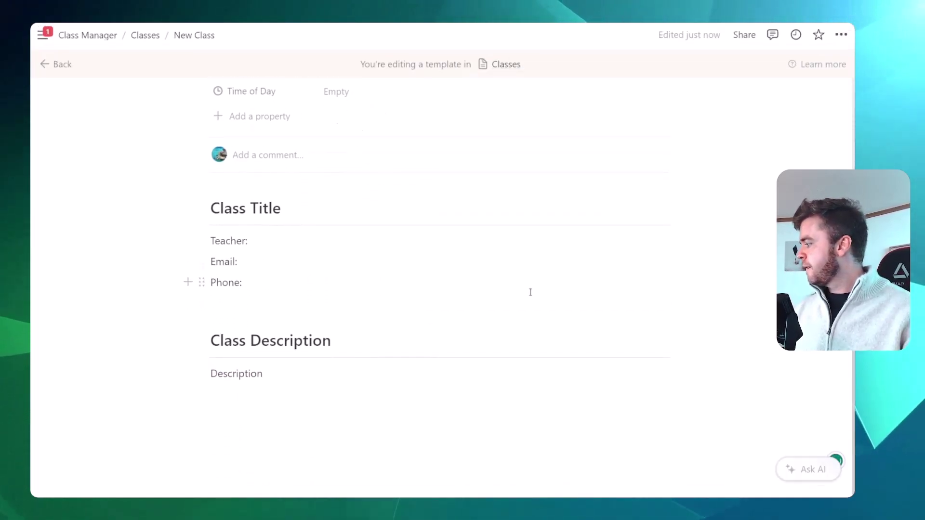
key("Return")
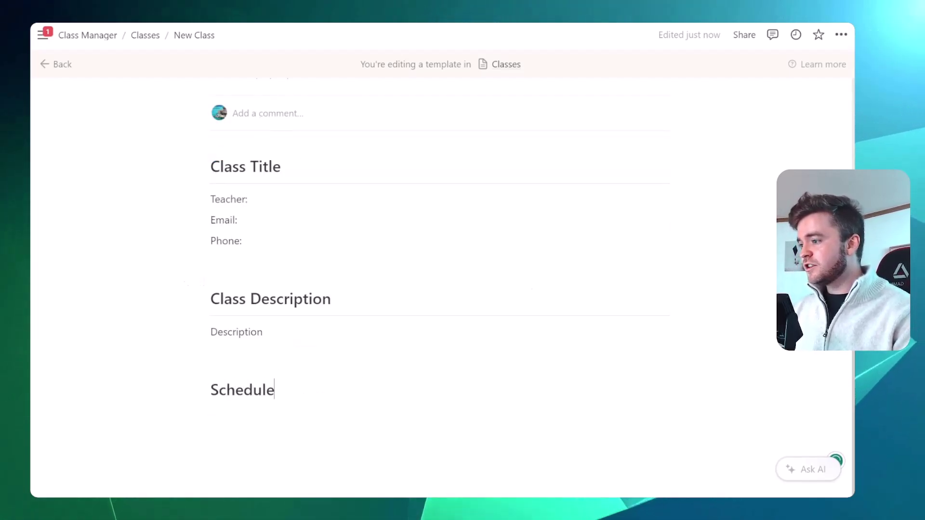
key("Return")
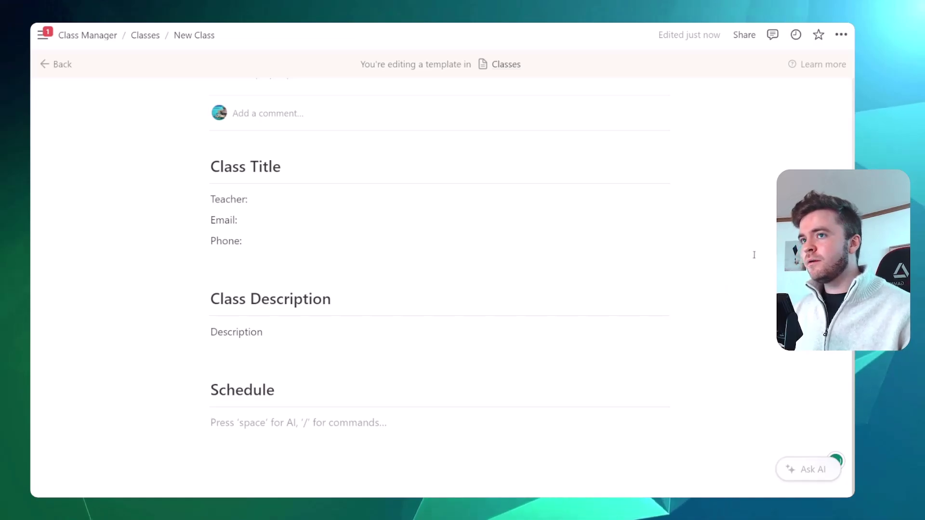
Insert a simple table under Schedule, widen it to five columns and fit it to the page width
scroll(730, 273, "down", 1)
type("/table")
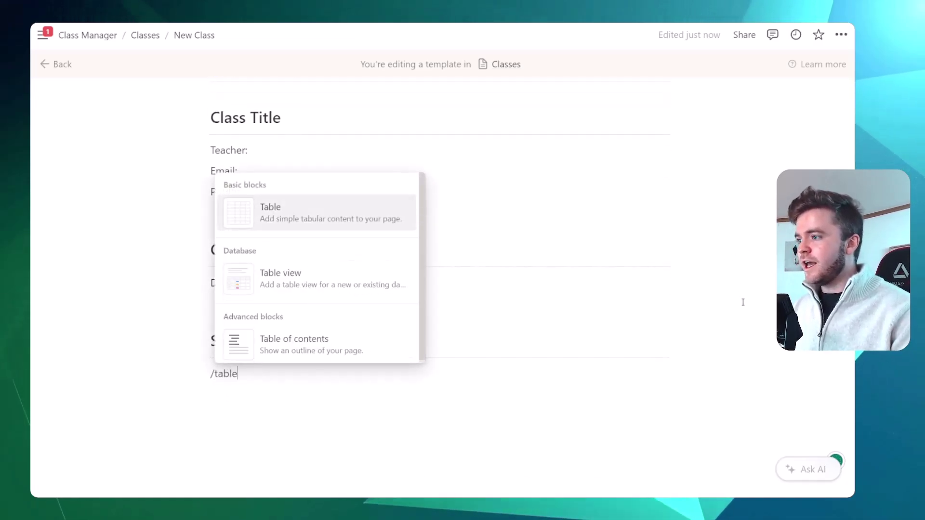
key("Return")
left_click_drag(376, 402, 570, 401)
left_click(516, 348)
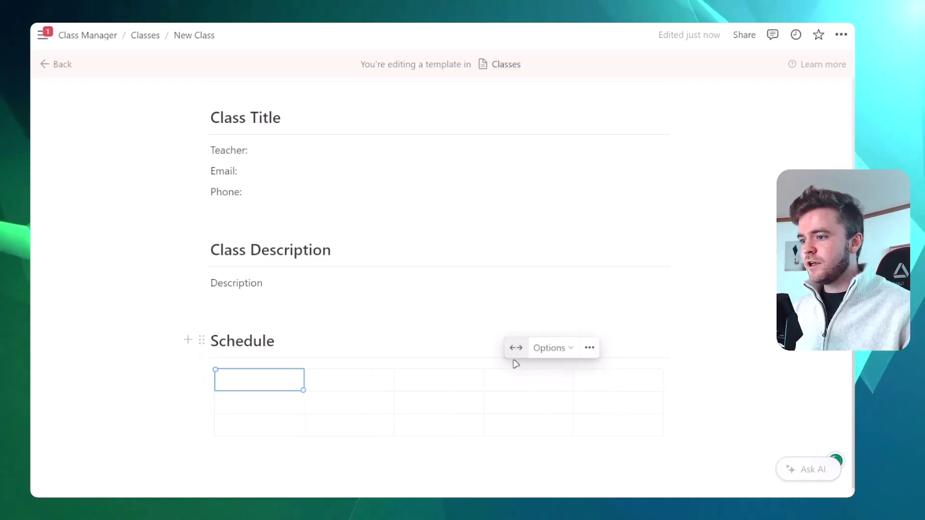
Turn on the schedule table's header row and reduce the table to two rows
left_click(550, 348)
left_click(545, 379)
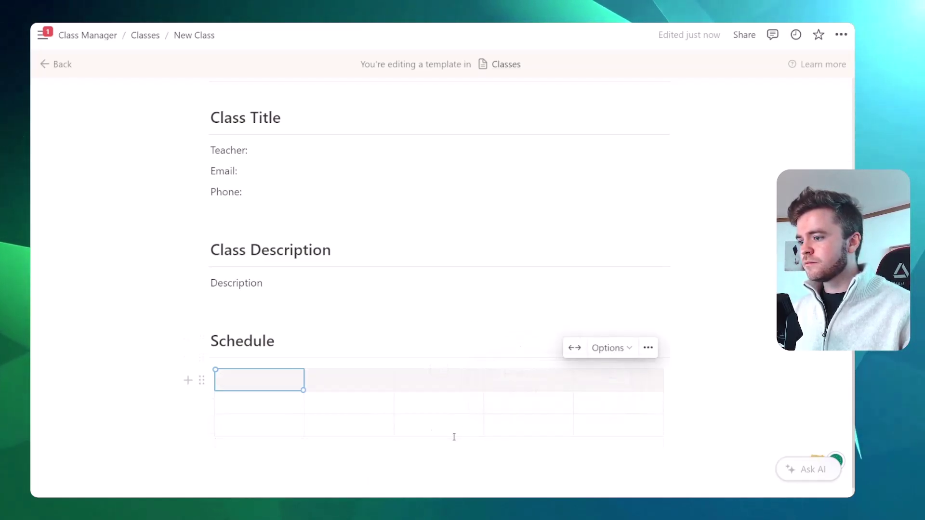
left_click_drag(449, 440, 448, 415)
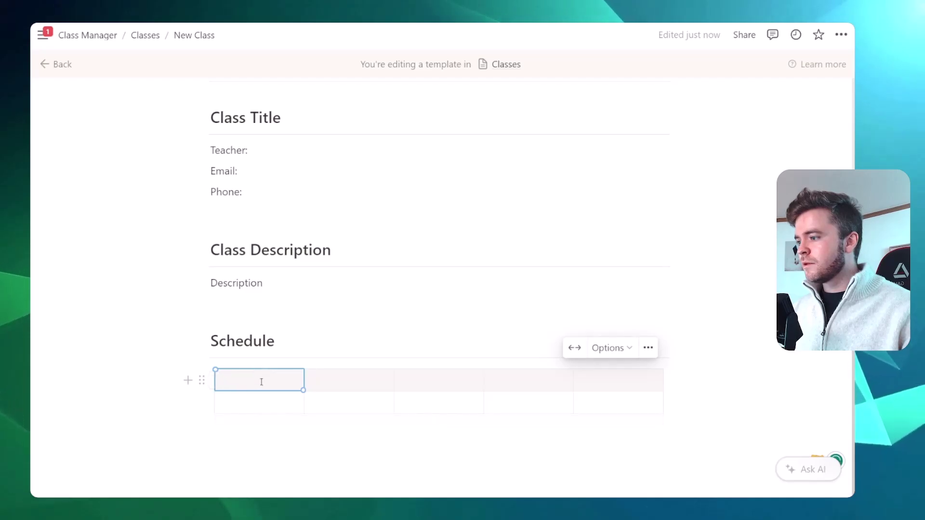
Fill the schedule table's header row with the weekdays Monday, Tuesday, Wednesday, Thursday and Friday
type("Monday")
key("Tab")
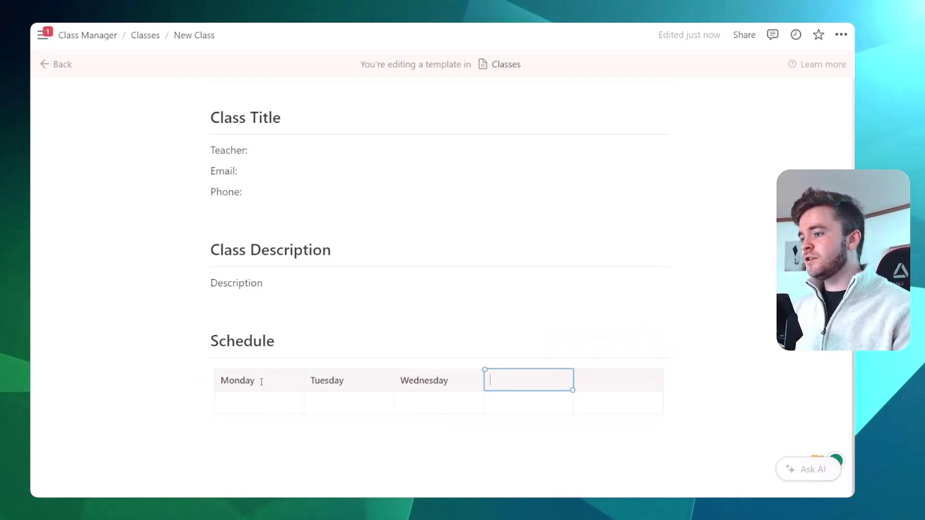
type("Thursday")
key("Tab")
type("Fr")
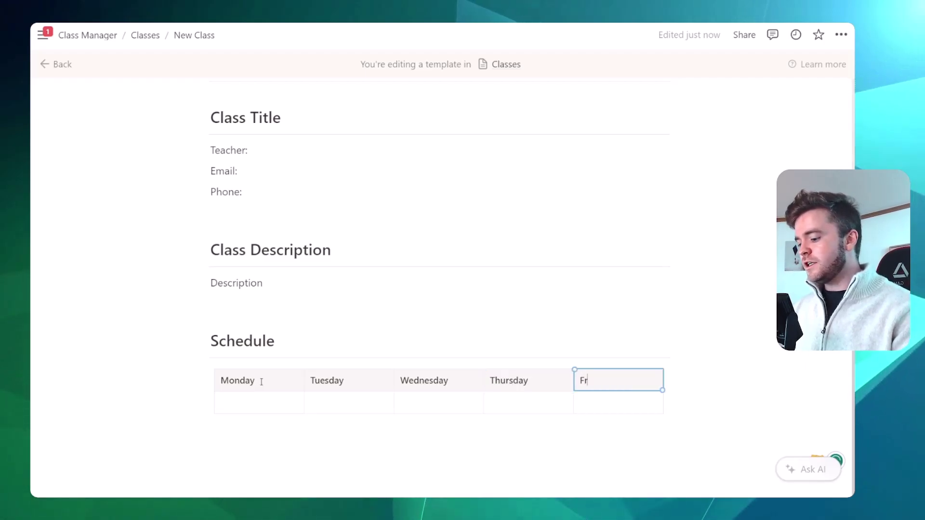
type("iday")
Enter the class time 09:00 AM - 10:30 AM in the cell under Monday
left_click(262, 398)
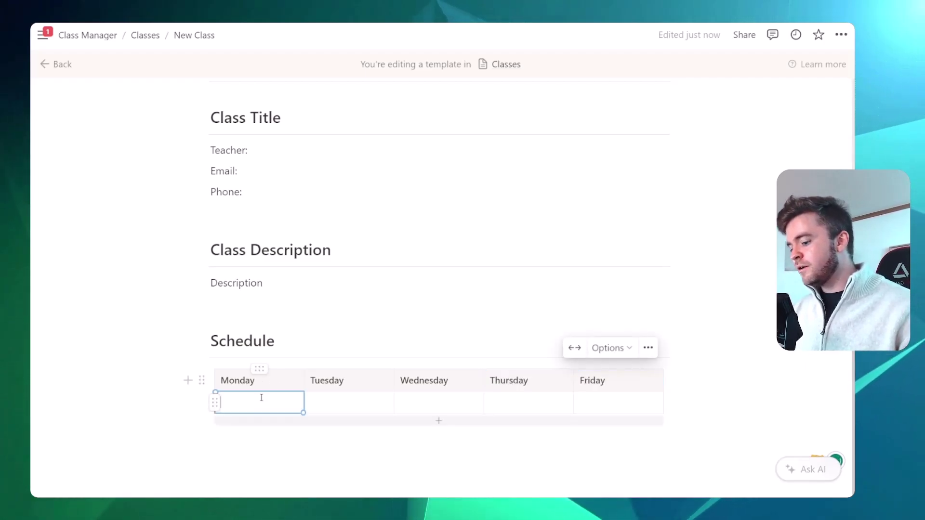
type("09:00")
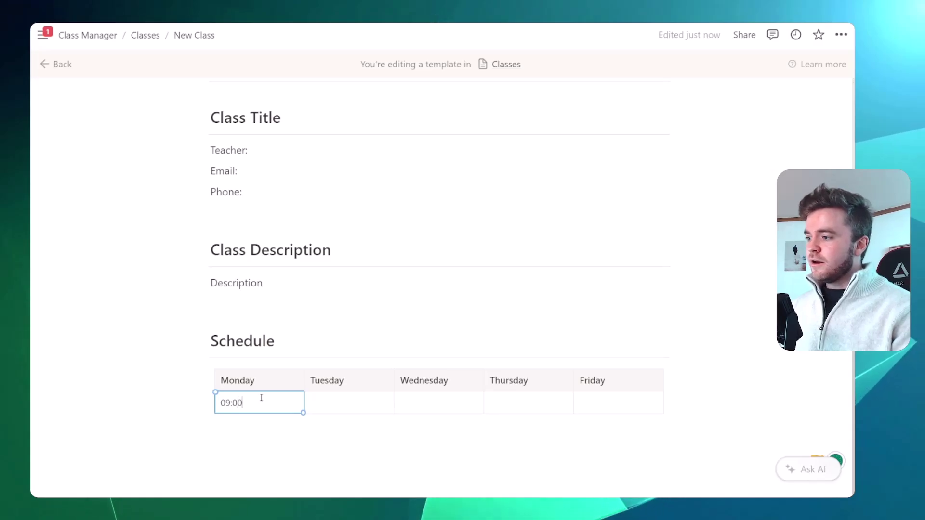
type(" AM - ")
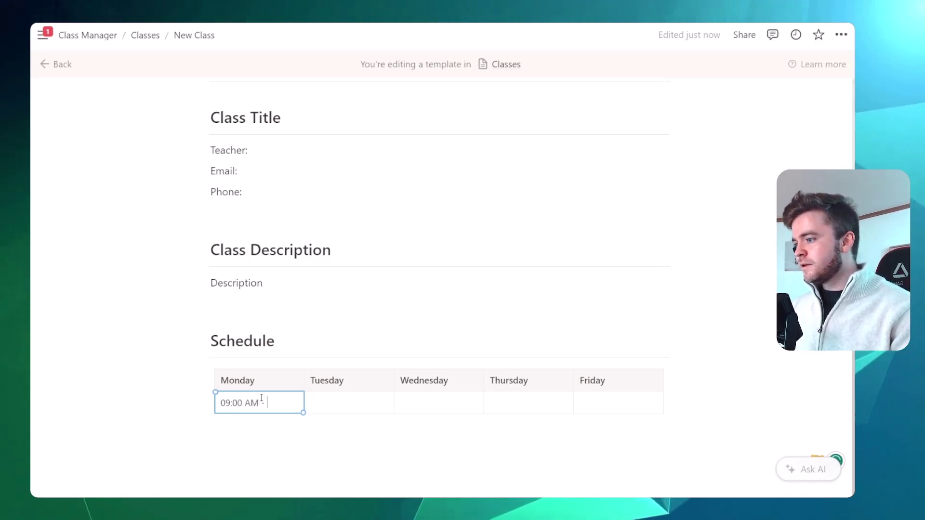
type("10:30 AM")
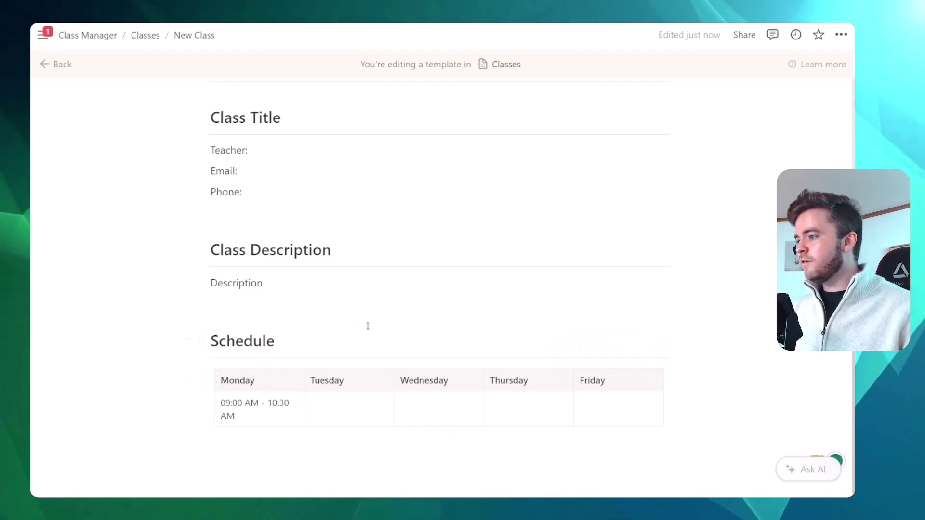
Add an Announcements heading with a divider below the schedule table, leaving an empty line between them
scroll(275, 415, "down", 1)
left_click(290, 410)
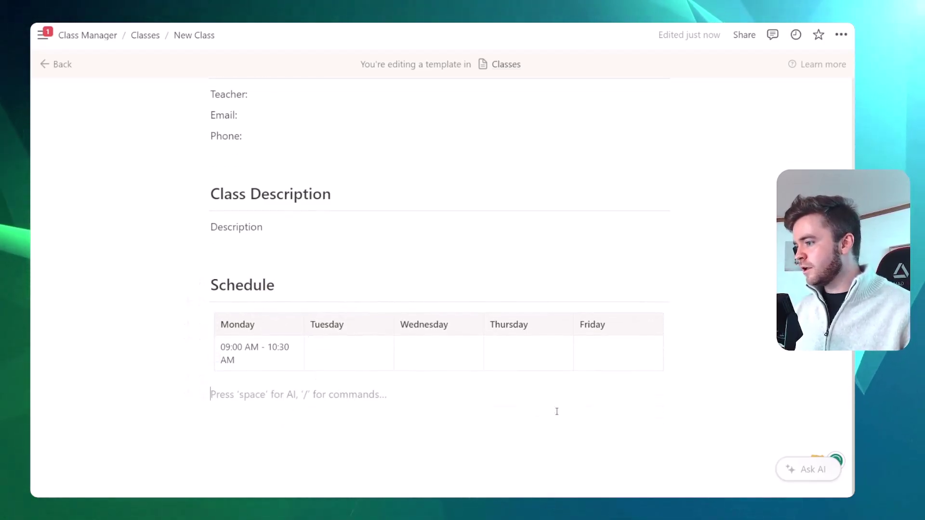
scroll(436, 368, "down", 1)
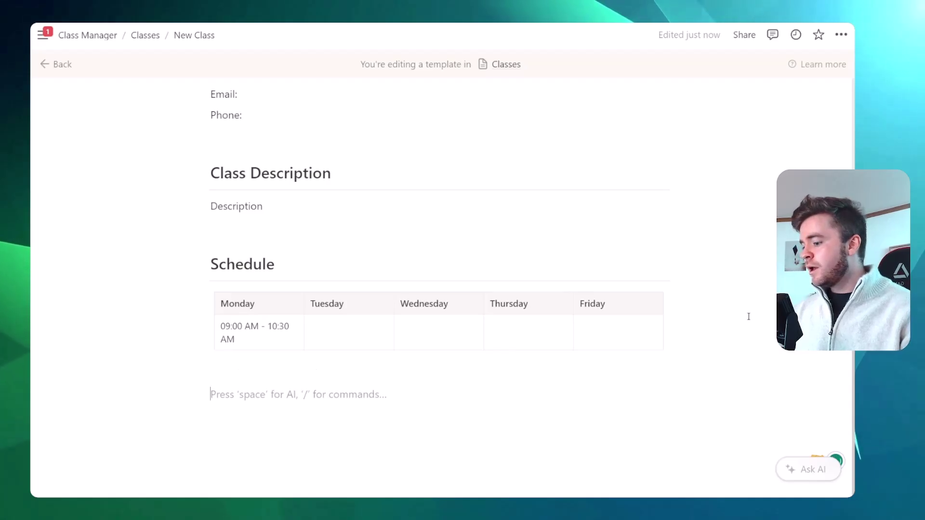
type("##")
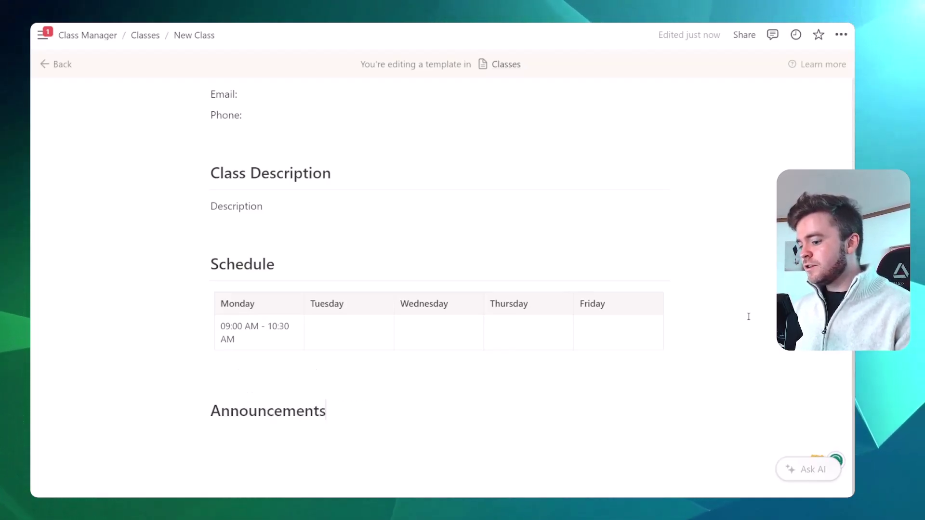
scroll(429, 226, "down", 3)
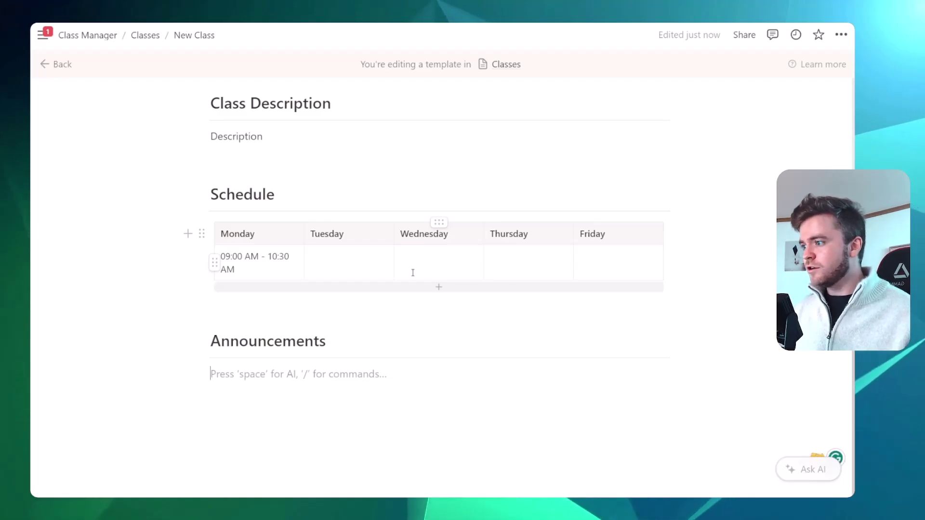
Insert a callout with a red background under Announcements containing the text No homework for this week!
type("/callout")
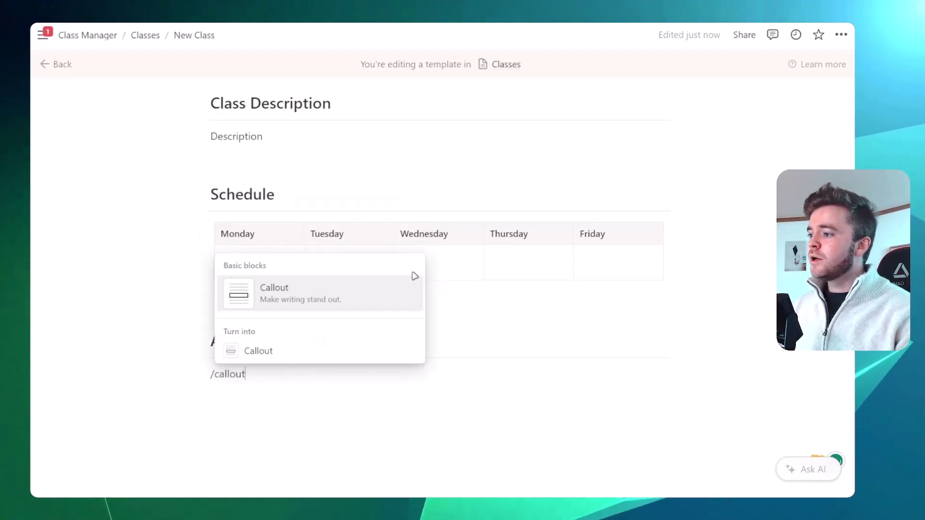
key("Return")
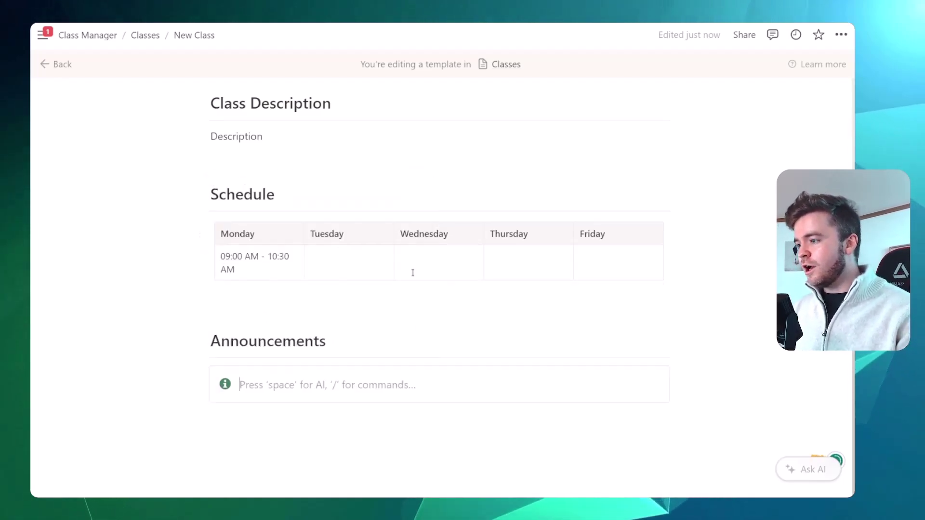
type("/d")
key("BackSpace")
type("red")
left_click(412, 272)
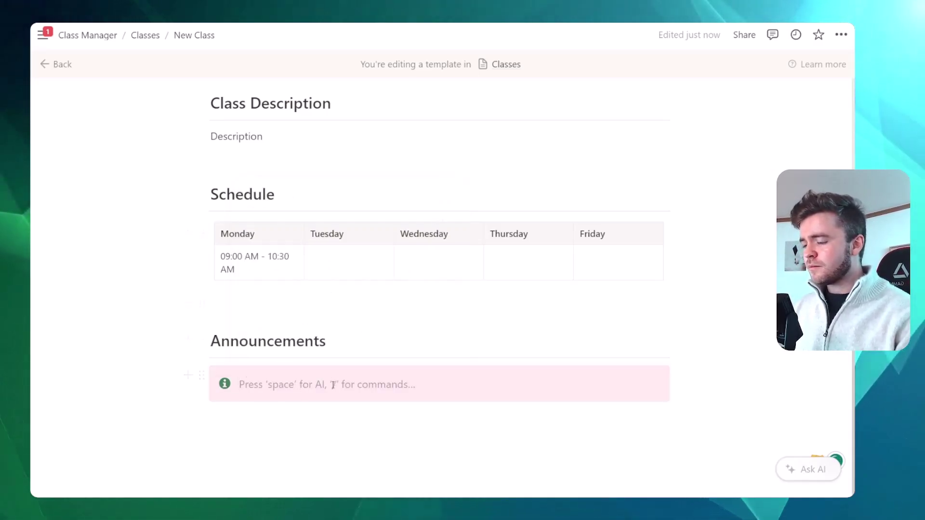
type("No m")
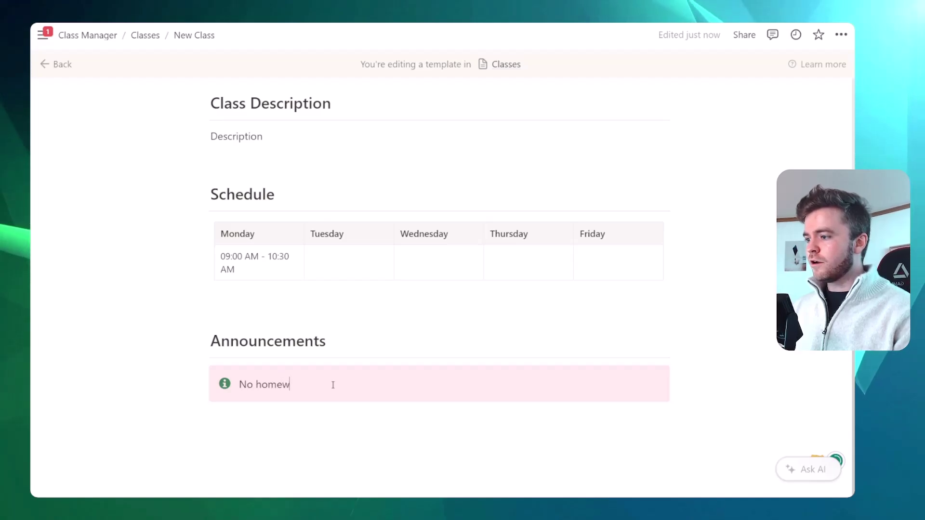
type("omework for this week!")
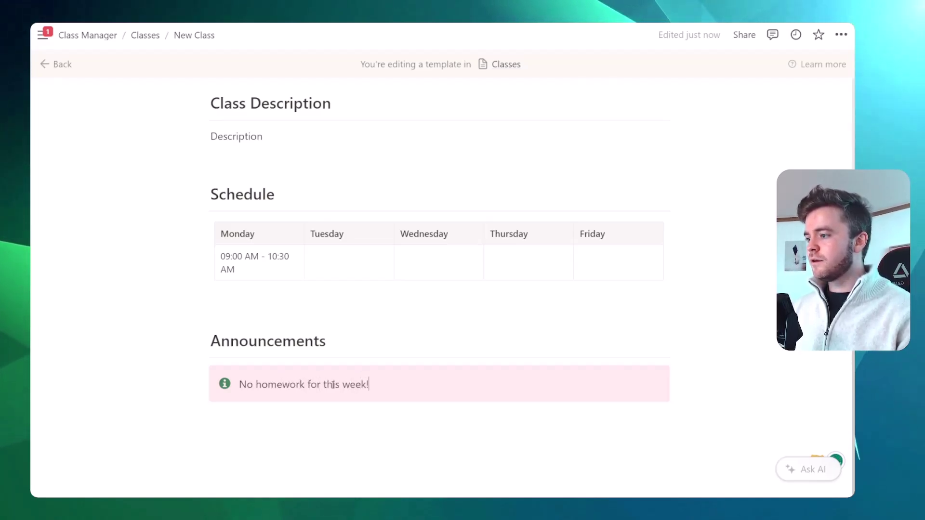
Add a Quick Links heading with a divider below the announcement callout
left_click(254, 429)
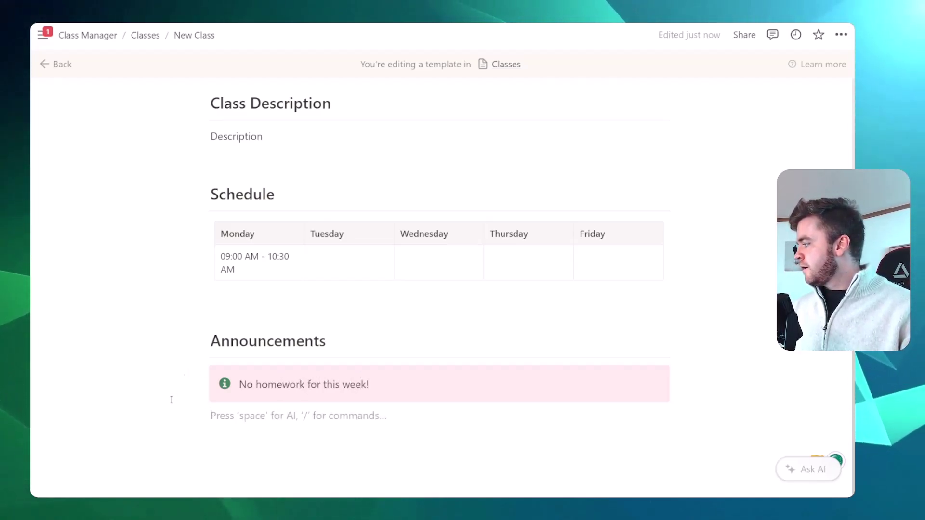
scroll(341, 389, "down", 1)
key("Return")
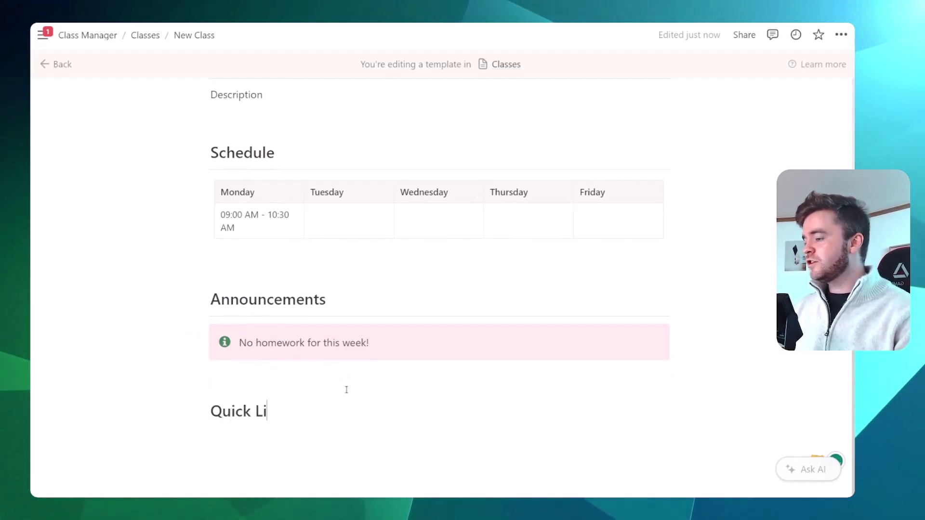
key("Return")
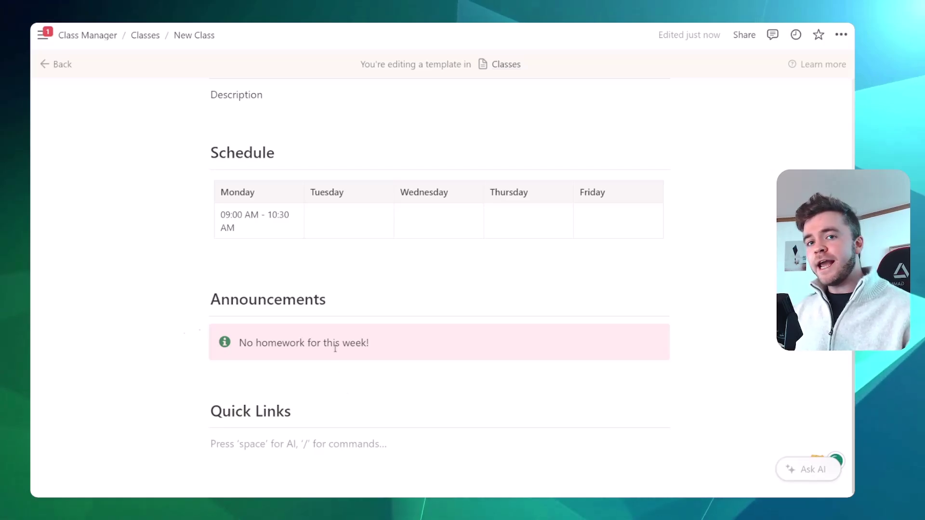
Embed an empty untitled sub-page under Quick Links and return to the New Class template
scroll(352, 359, "down", 2)
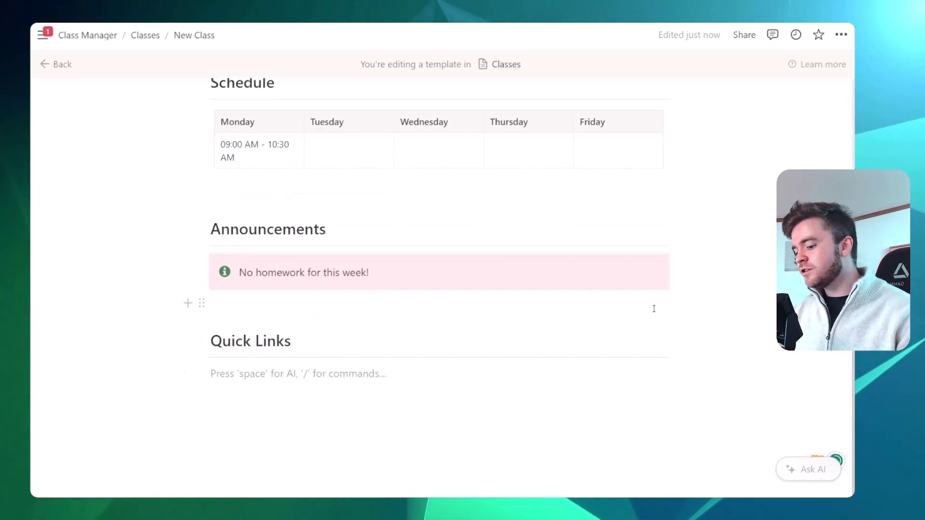
type("/page")
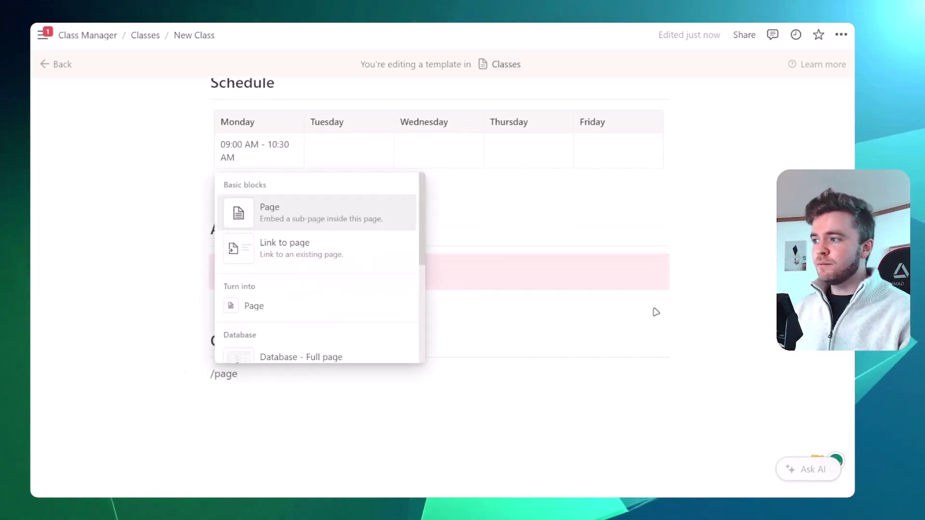
key("Return")
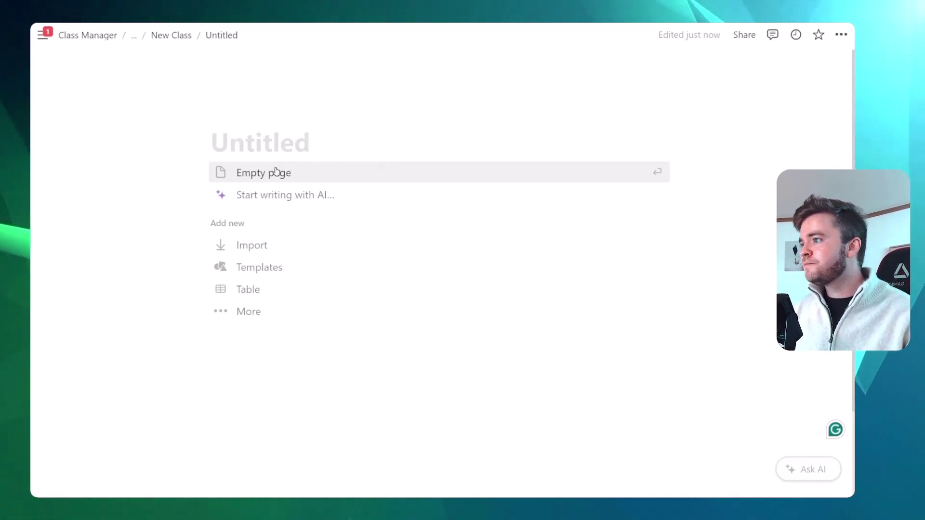
left_click(381, 167)
key("ctrl+[")
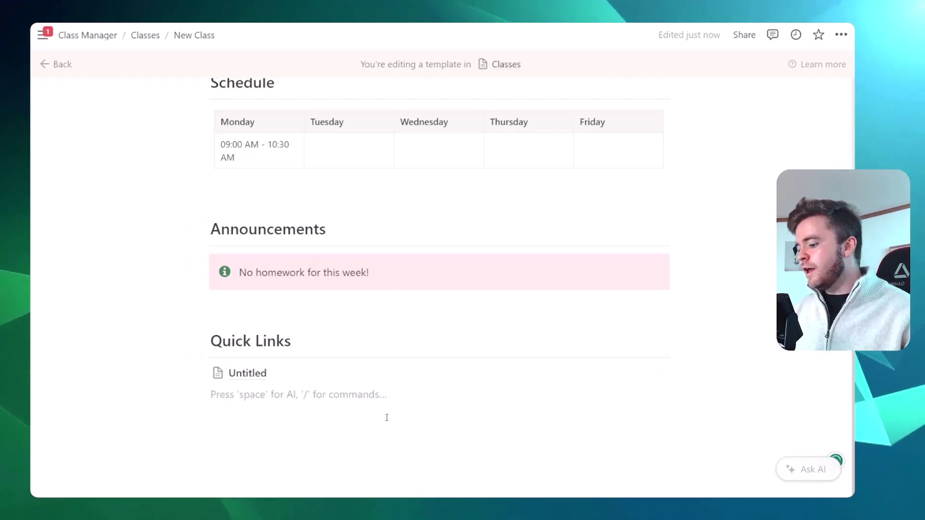
Add a Students heading with a divider below the Quick Links section
key("Return")
scroll(554, 322, "down", 1)
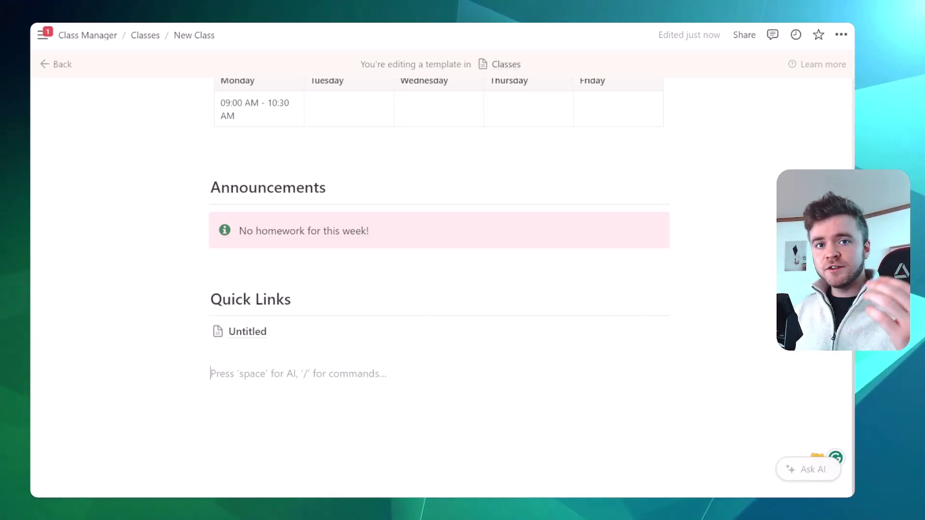
type("## S")
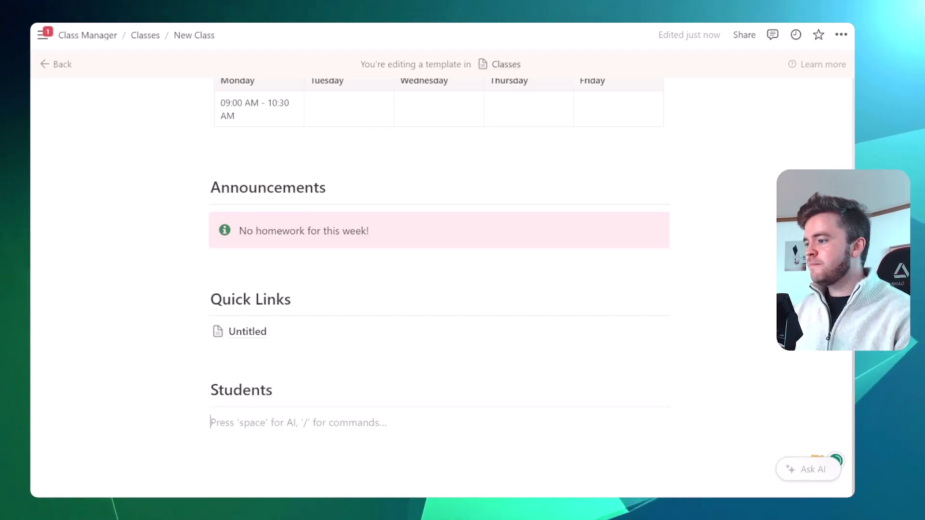
key("Return")
Add a Lessons heading with a divider below the Students section
scroll(775, 295, "down", 2)
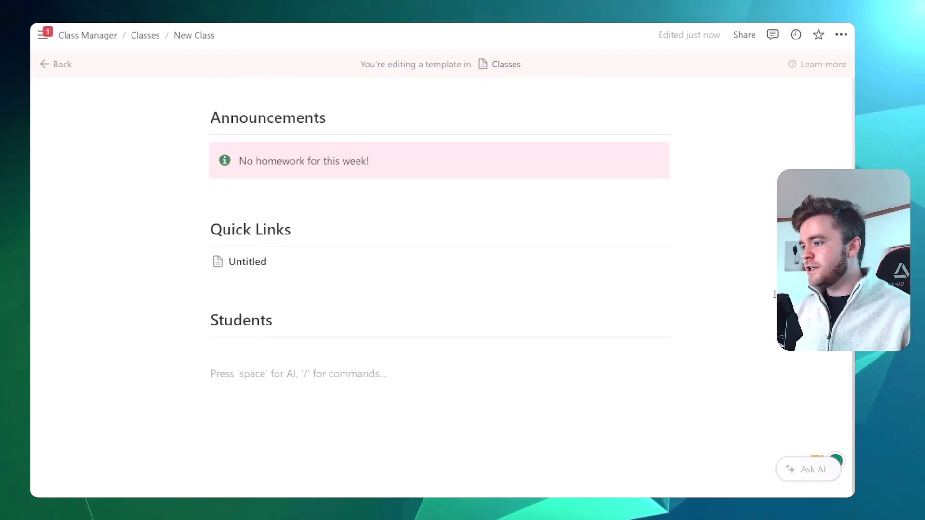
type("## Lessons")
key("Return")
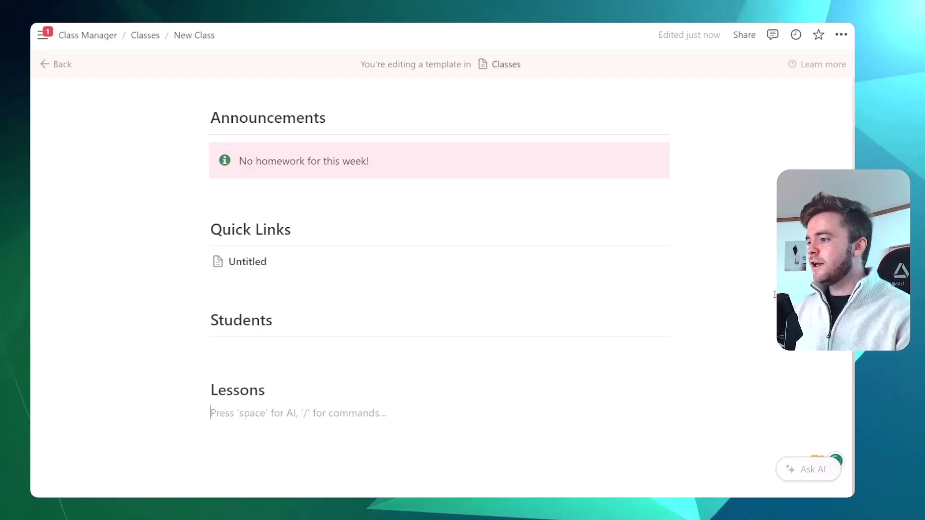
type("---")
scroll(752, 295, "down", 1)
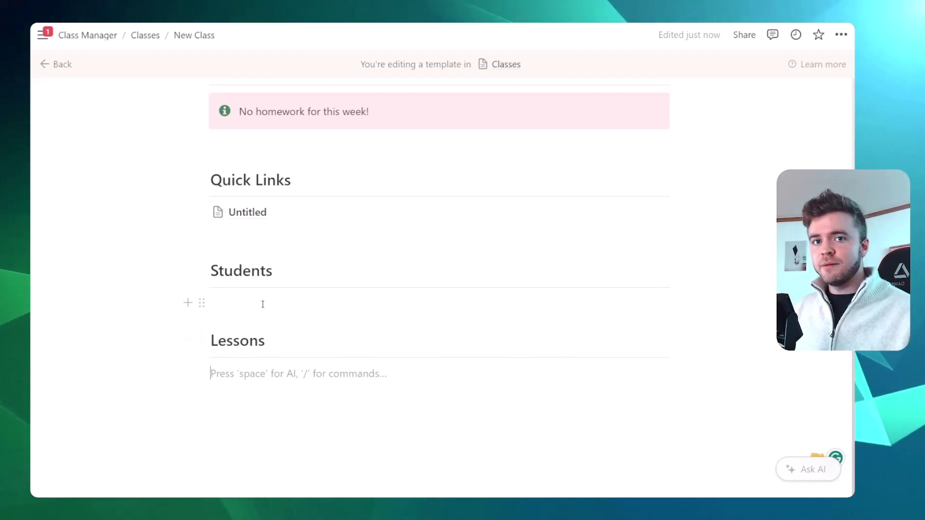
Leave the New Class template and return to the Class Manager page
left_click(78, 64)
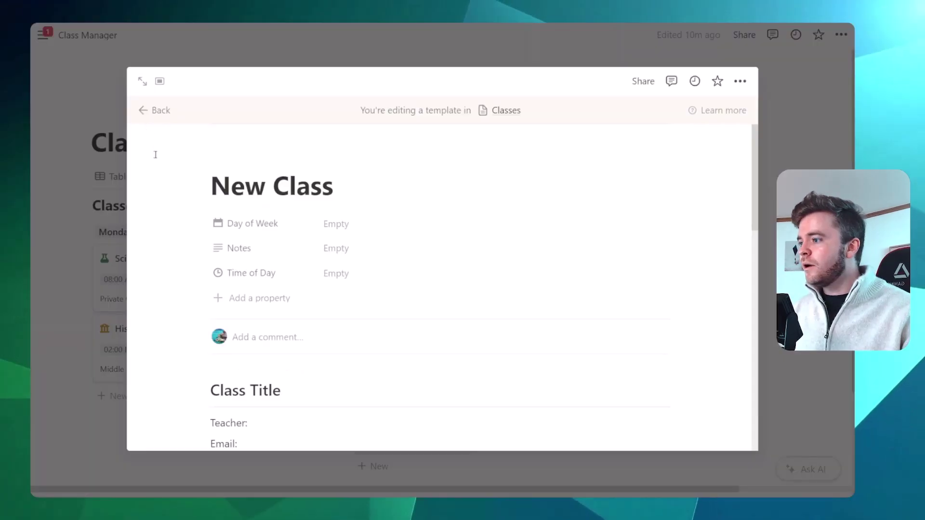
left_click(157, 112)
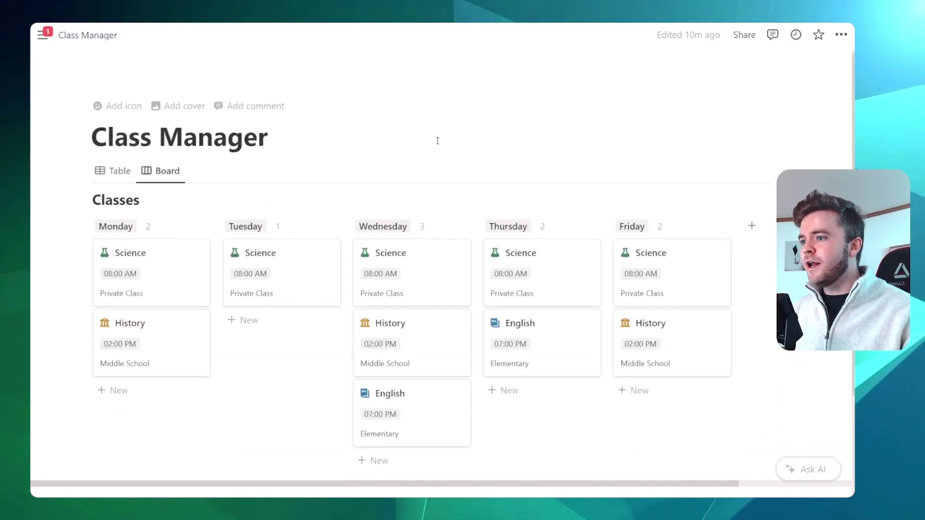
scroll(437, 137, "down", 2)
key("ctrl+minus")
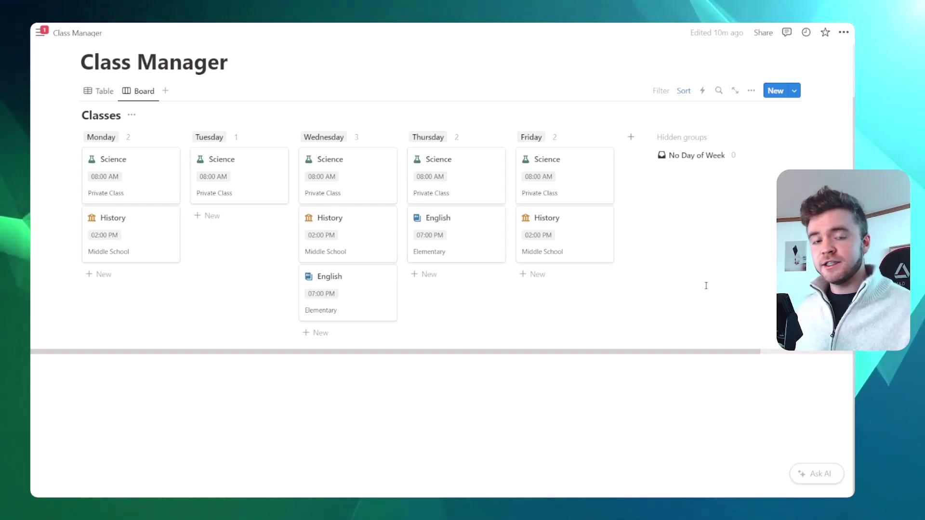
Insert an inline database below the Classes board and title it Students
left_click(489, 347)
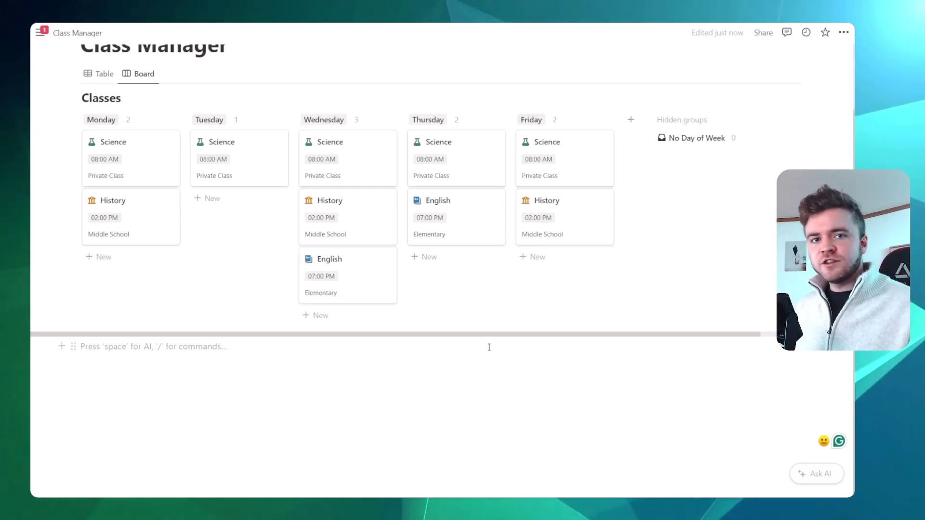
type("/data")
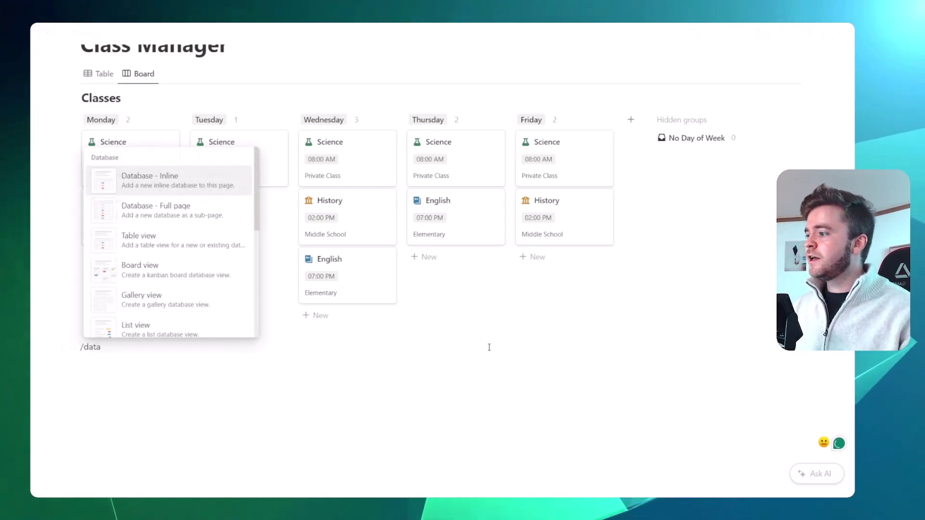
key("Return")
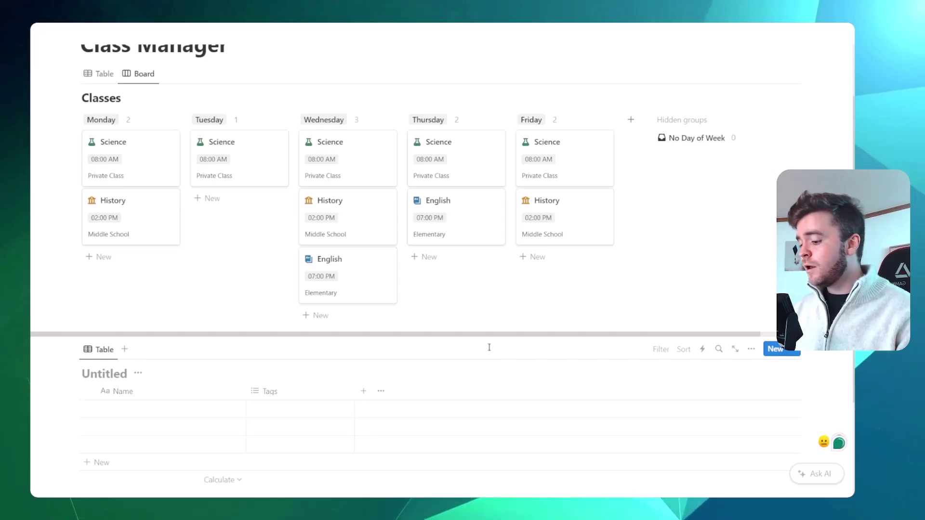
scroll(490, 348, "down", 3)
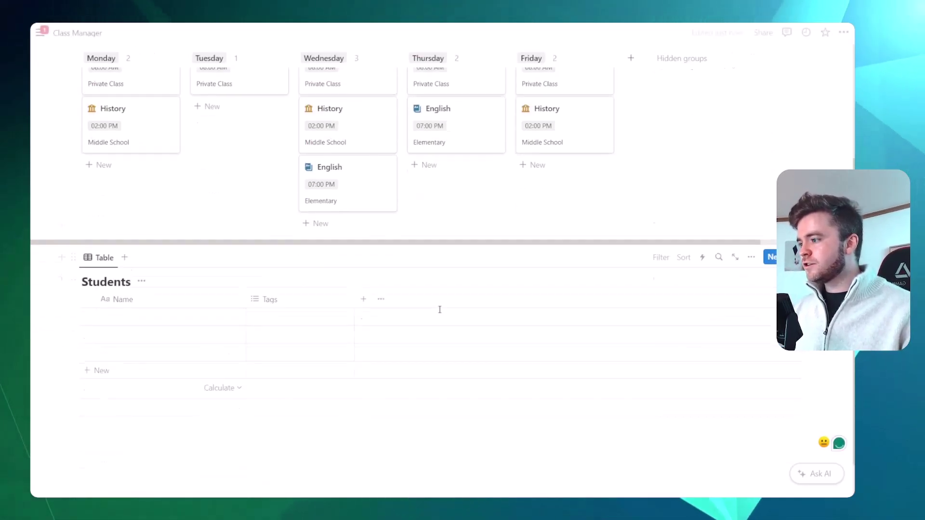
Insert an inline database below the Students table and title it Lessons
left_click(133, 385)
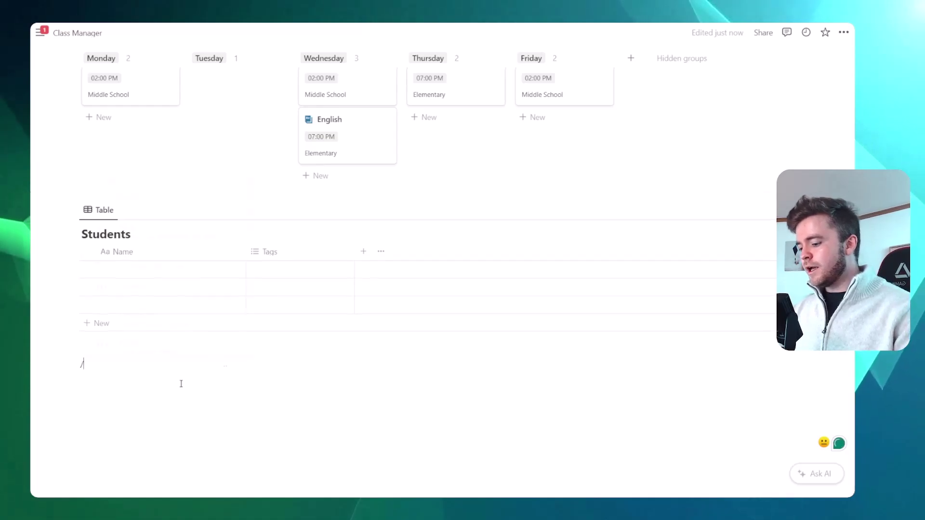
type("/database")
key("Return")
type("Lessons")
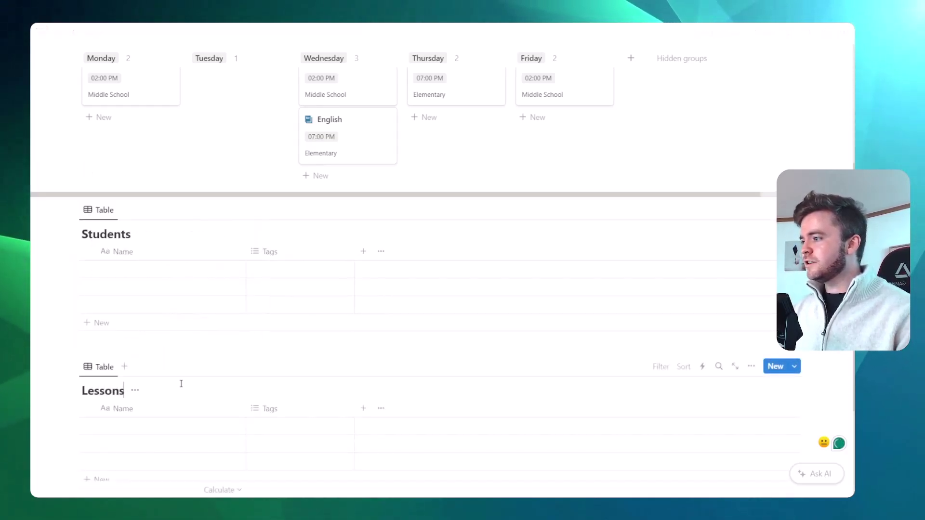
Delete the Tags property from both the Students and Lessons databases
scroll(196, 305, "down", 3)
scroll(290, 279, "up", 1)
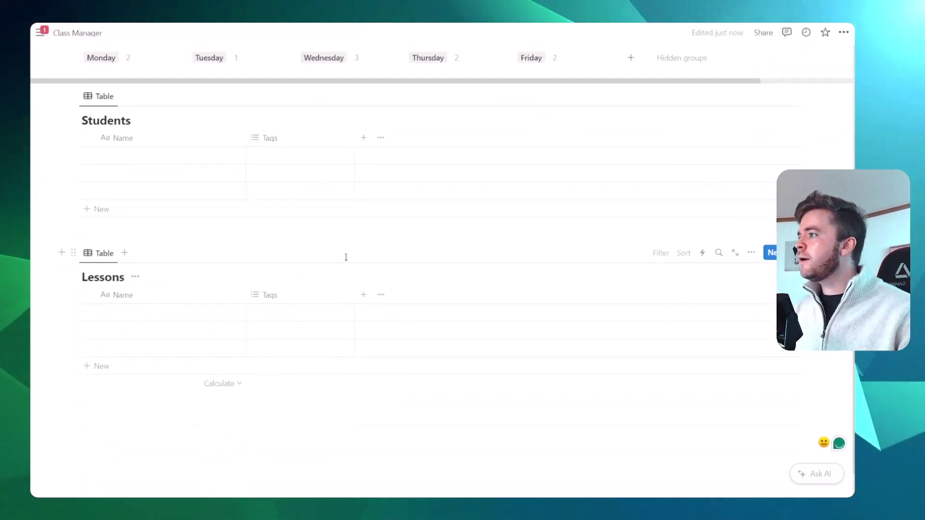
left_click(292, 140)
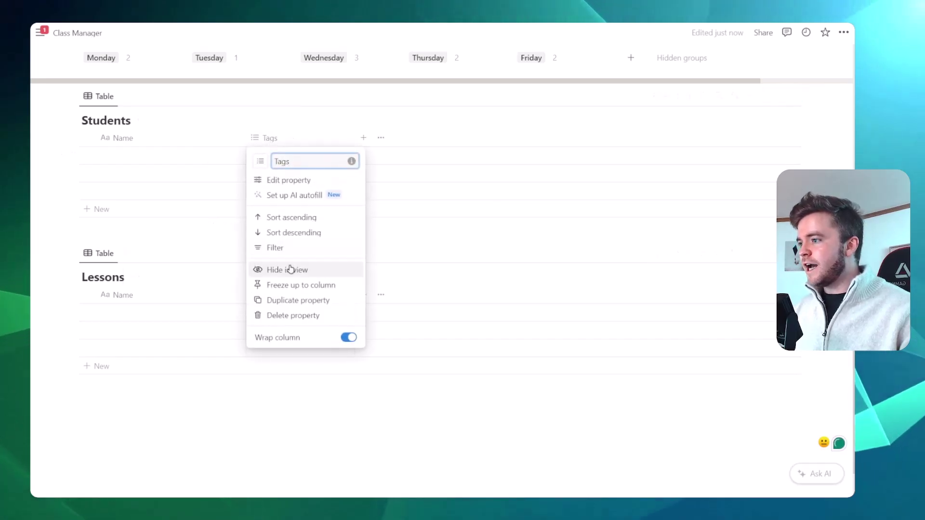
left_click(298, 316)
left_click(437, 264)
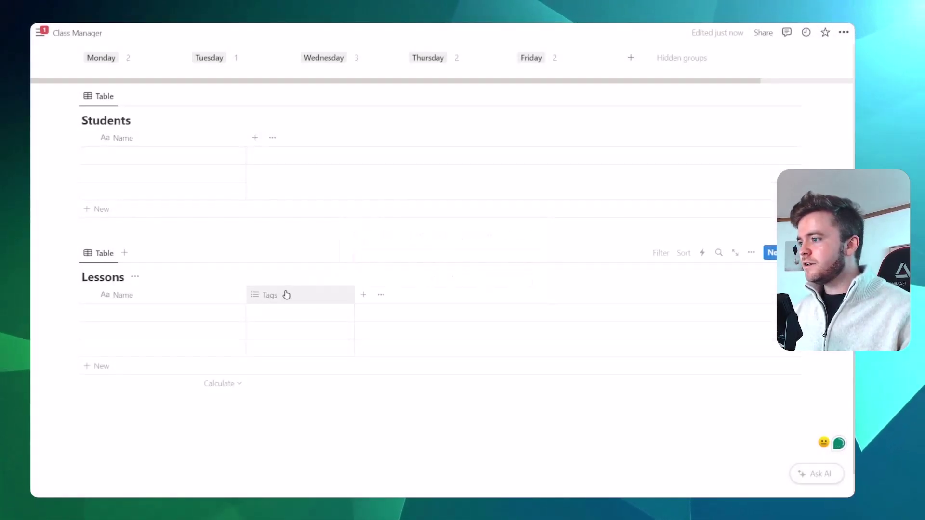
left_click(285, 295)
left_click(293, 253)
left_click(427, 258)
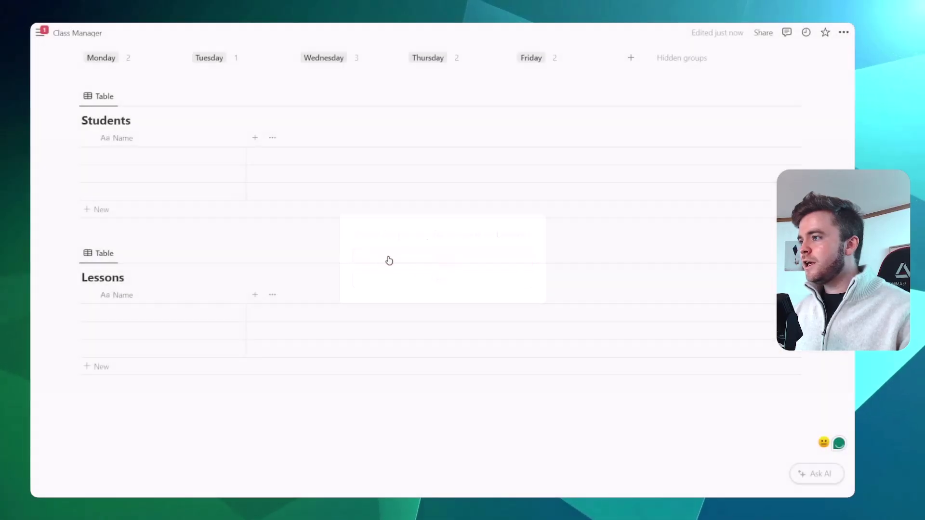
Add a Relation property to the Students database linked to Classes, with the related property also shown on Classes
scroll(457, 258, "up", 1)
scroll(471, 256, "up", 2)
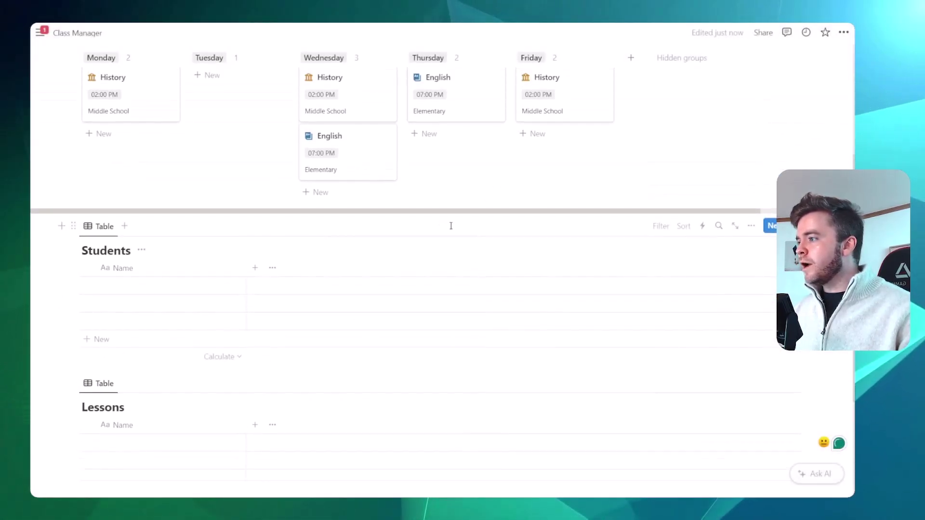
scroll(450, 225, "down", 2)
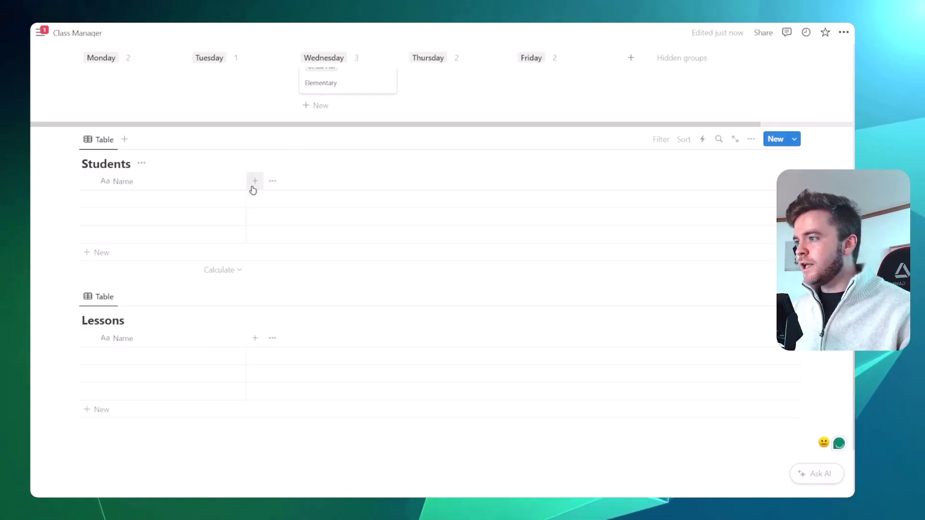
scroll(394, 202, "up", 1)
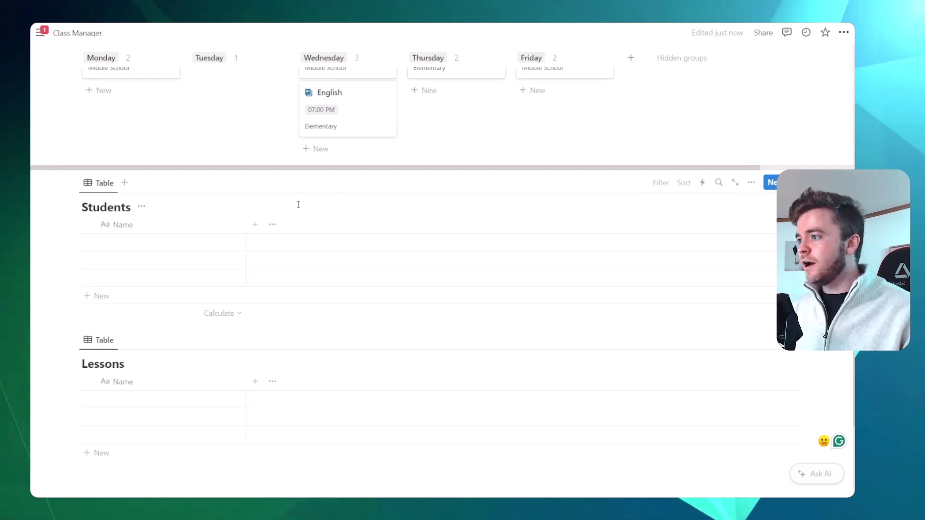
left_click(255, 224)
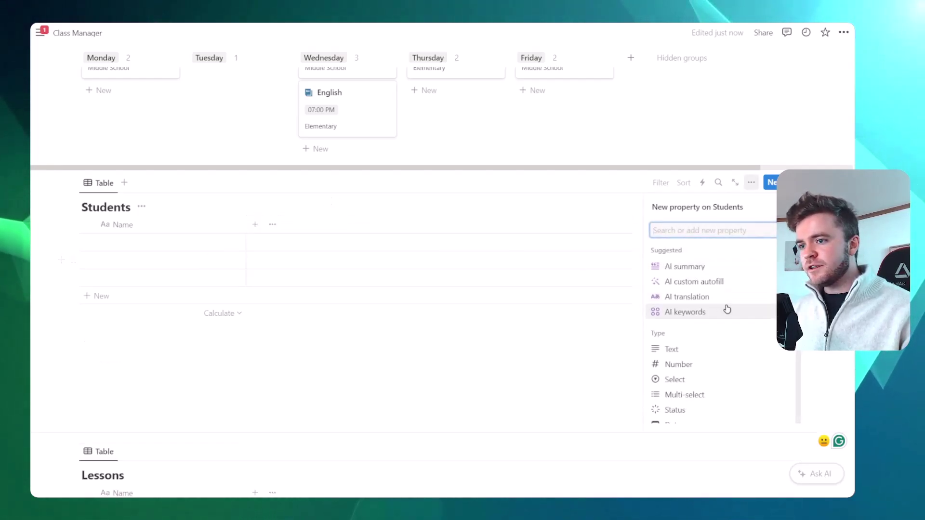
scroll(725, 309, "down", 5)
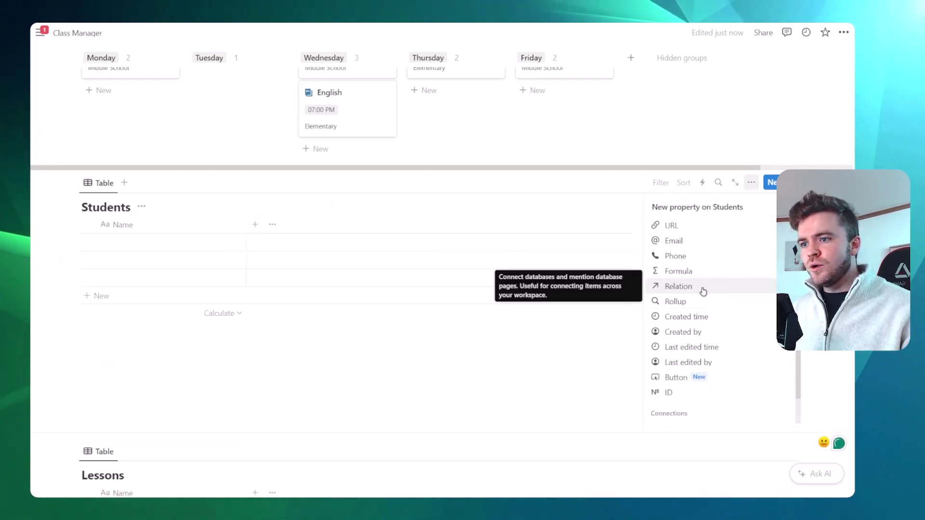
left_click(704, 290)
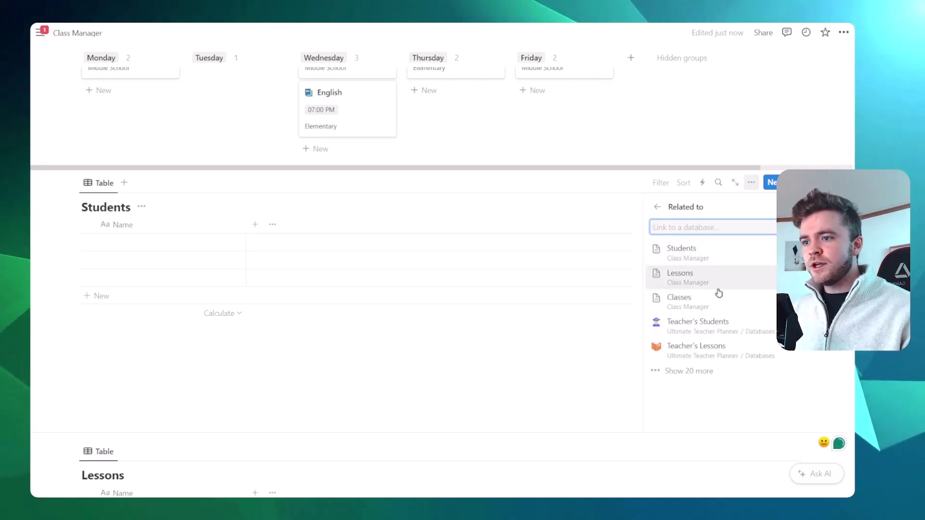
left_click(692, 306)
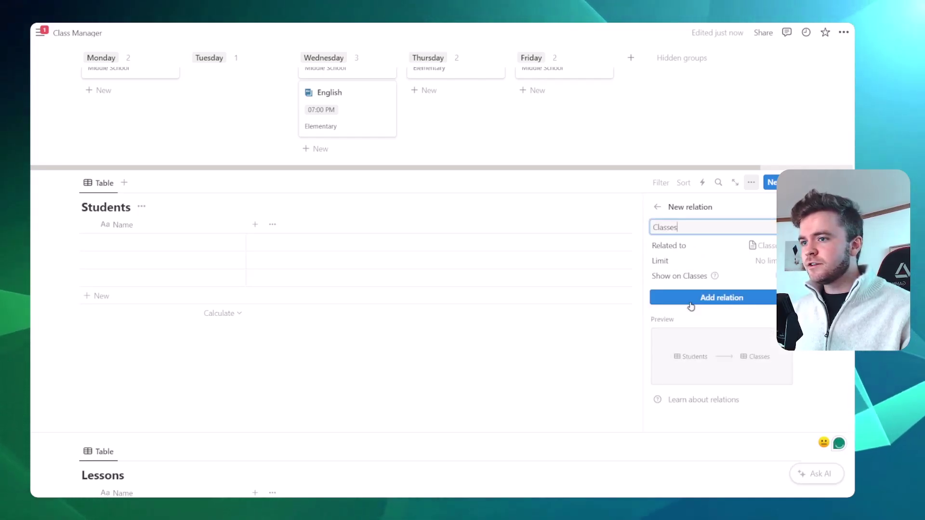
left_click(774, 276)
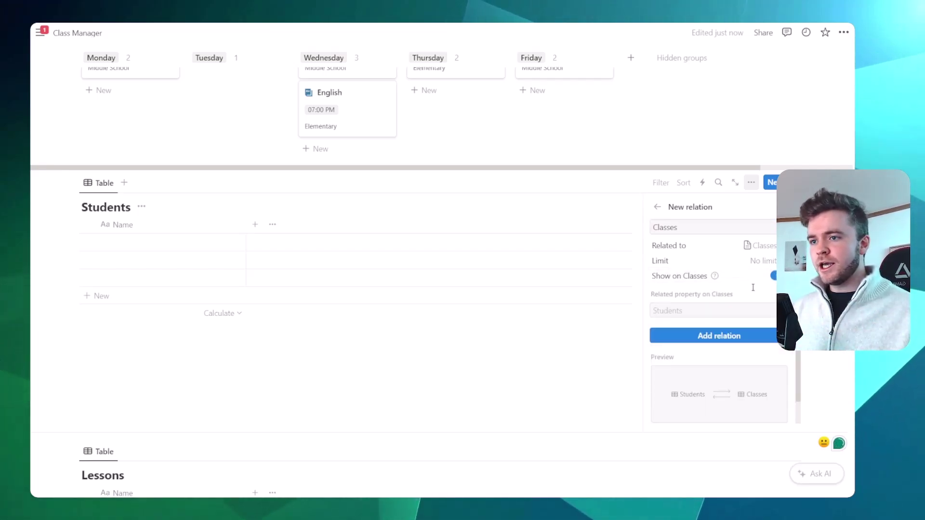
left_click(722, 335)
Switch the Classes database to its Table view and narrow the Name, Day of Week and other columns
scroll(444, 137, "up", 5)
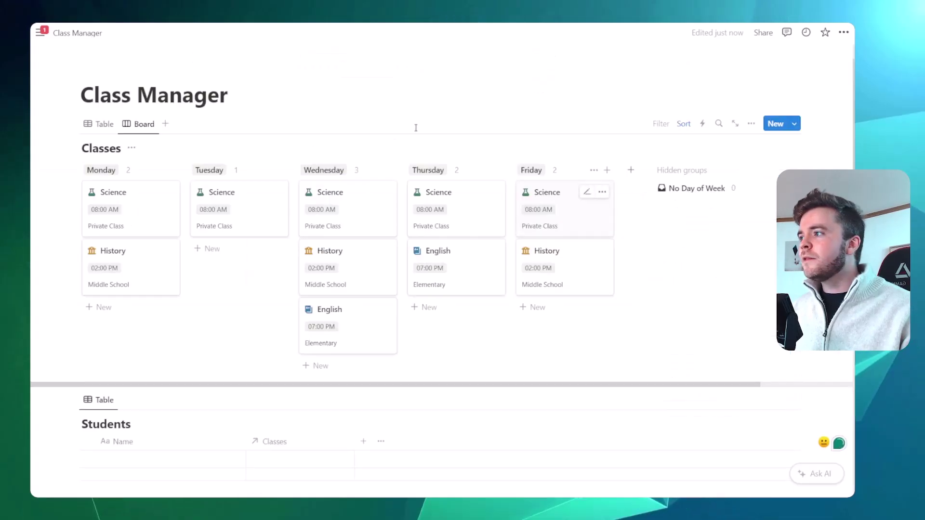
left_click(101, 126)
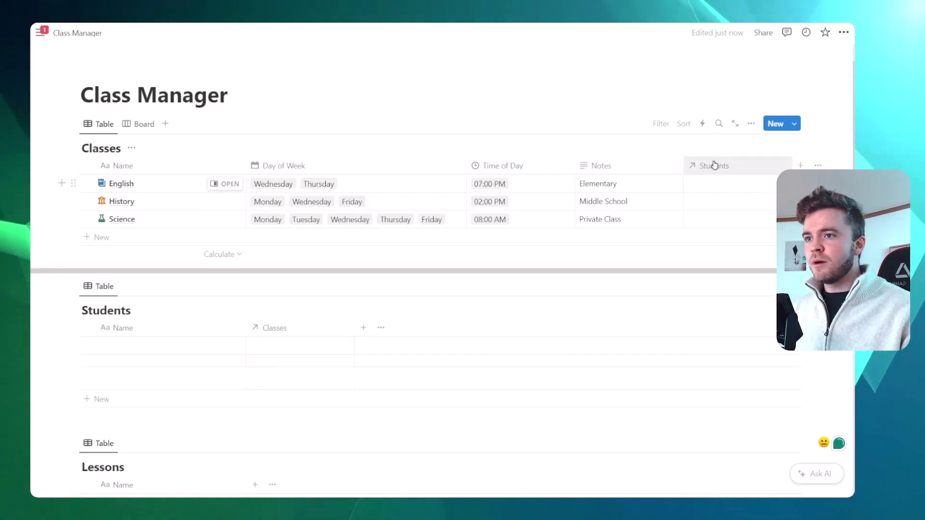
left_click_drag(465, 168, 352, 169)
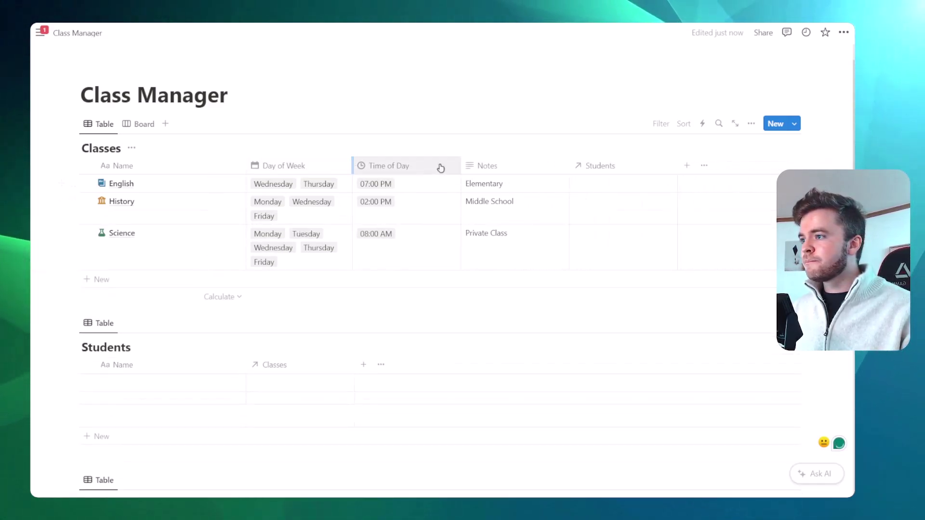
left_click_drag(245, 167, 158, 169)
left_click_drag(277, 165, 376, 167)
Fill the three empty rows of the Students table with the students' first names
scroll(243, 291, "down", 1)
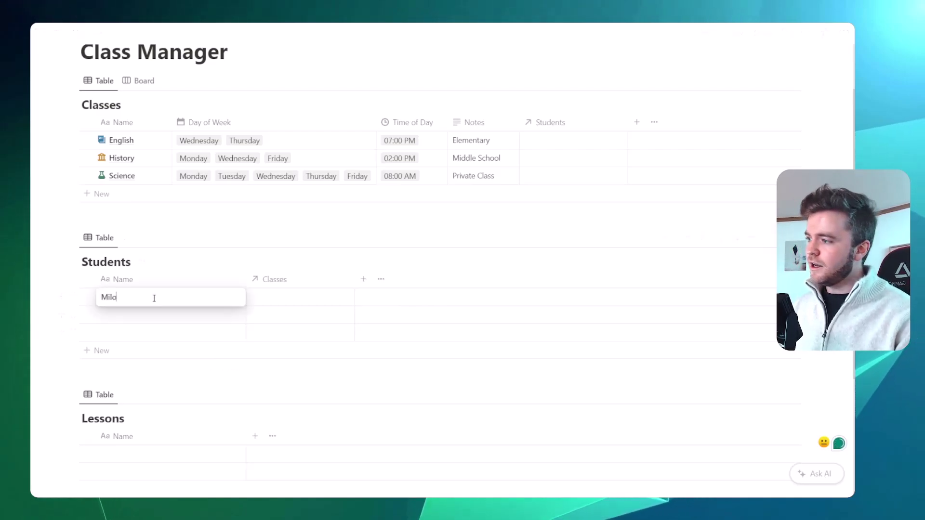
key("Return")
type("Mark")
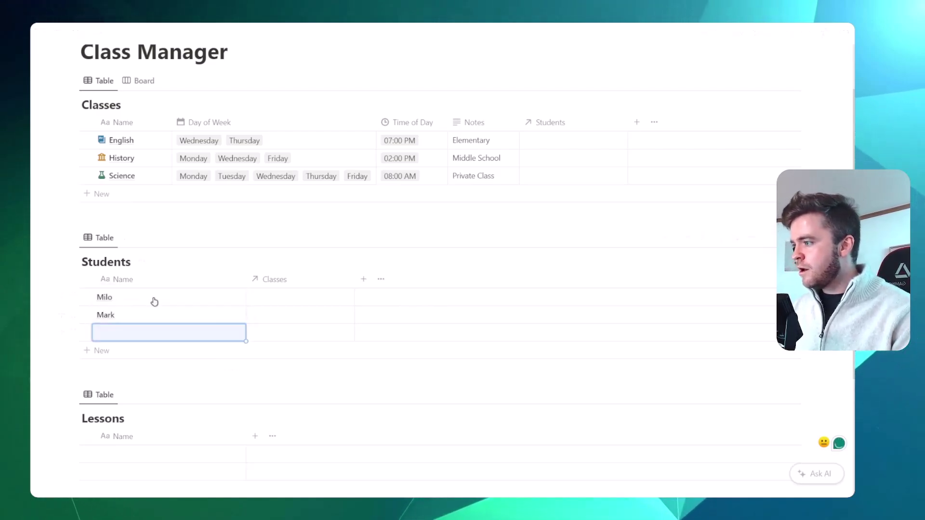
key("Return")
type("Sarah")
key("Return")
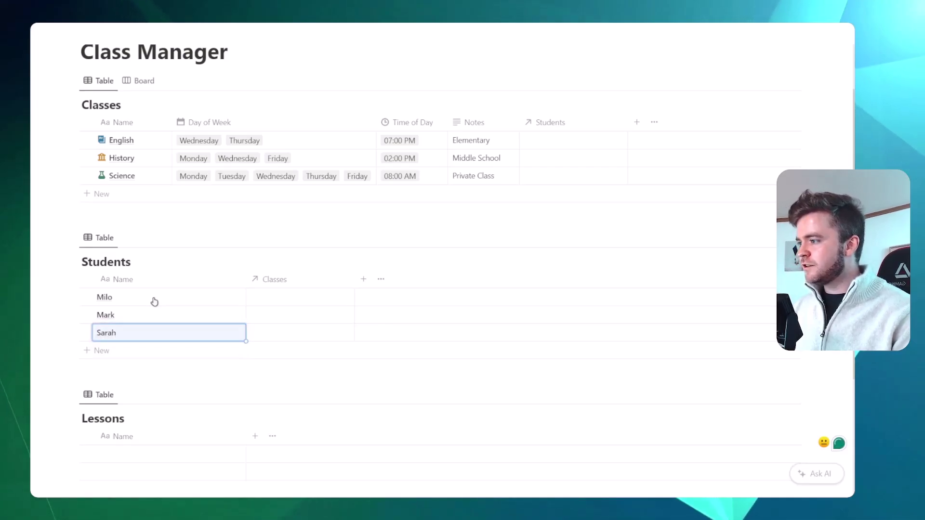
Link the first student to the Science class, the second to History and the third to English
left_click(285, 301)
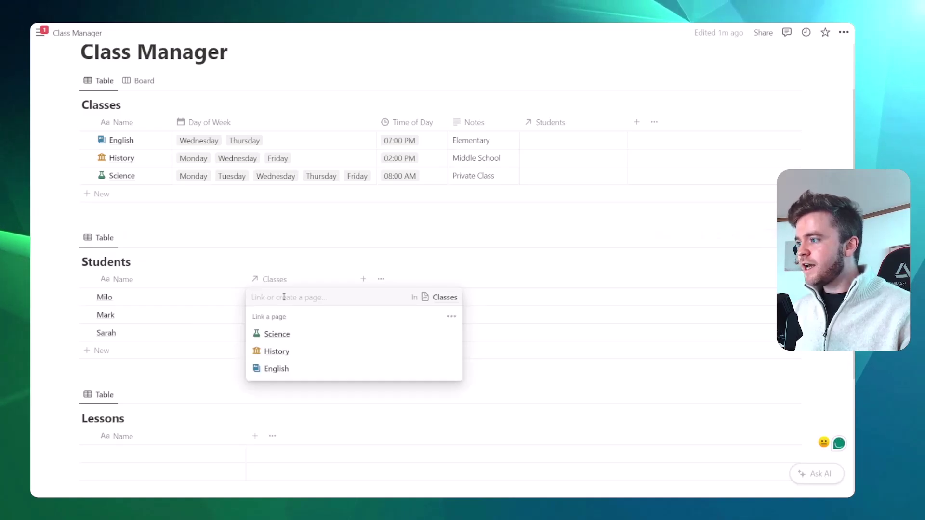
left_click(323, 334)
left_click(329, 260)
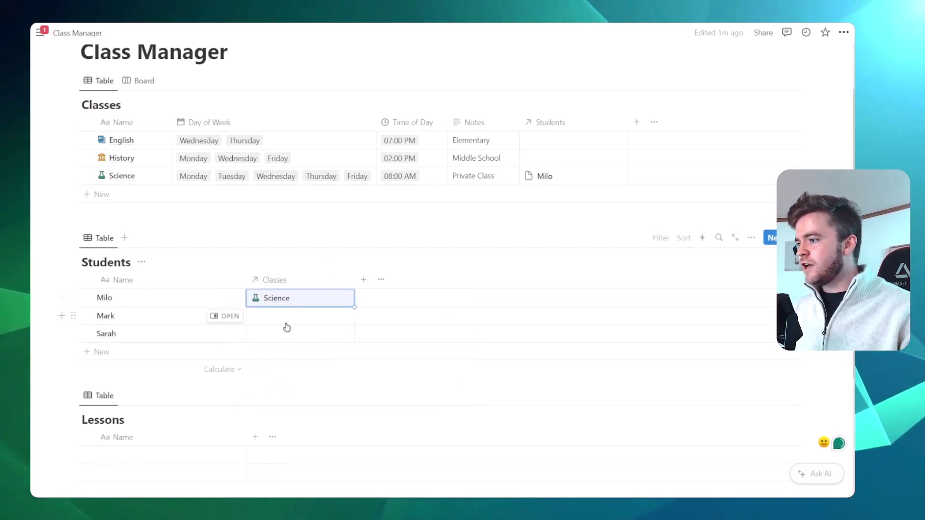
left_click(286, 324)
left_click(301, 369)
left_click(320, 258)
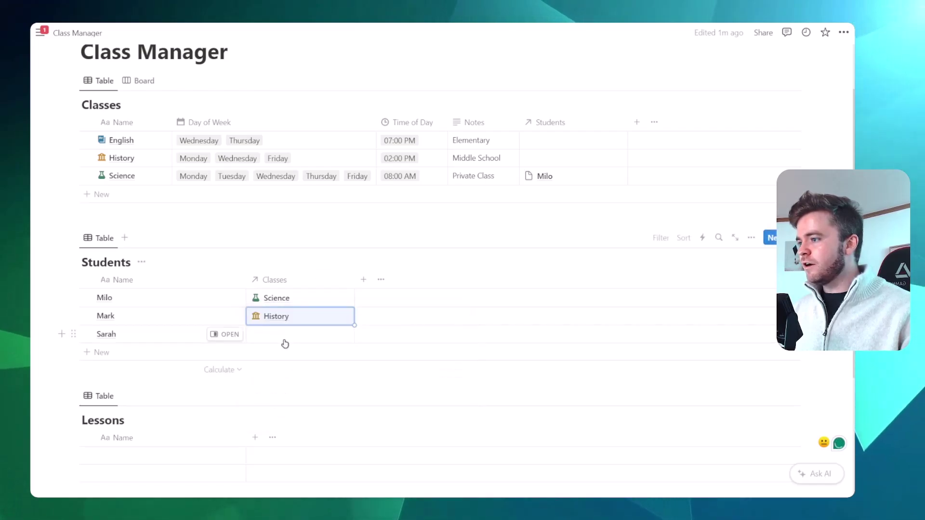
left_click(286, 344)
left_click(303, 407)
left_click(289, 260)
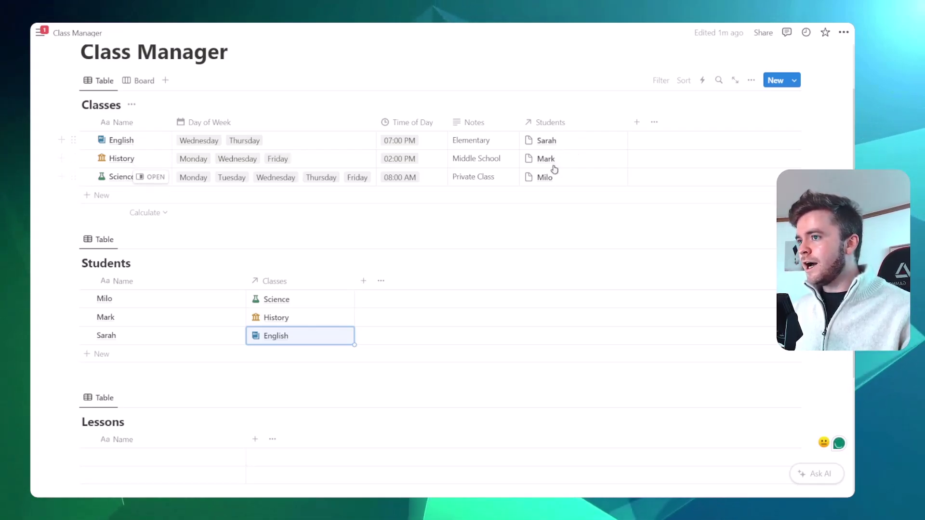
Add a Relation property to the Lessons database linked to Classes, with the related property also shown on Classes
scroll(410, 227, "down", 3)
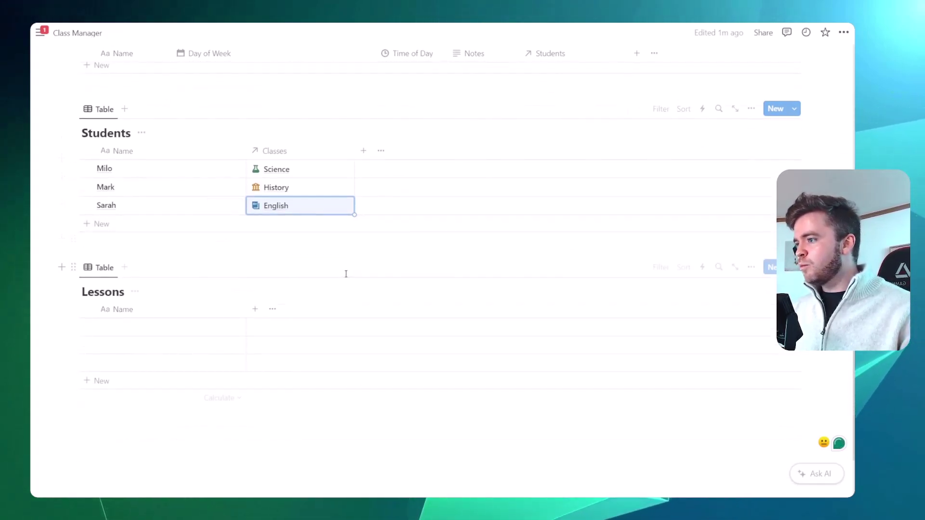
scroll(343, 275, "down", 1)
left_click(255, 266)
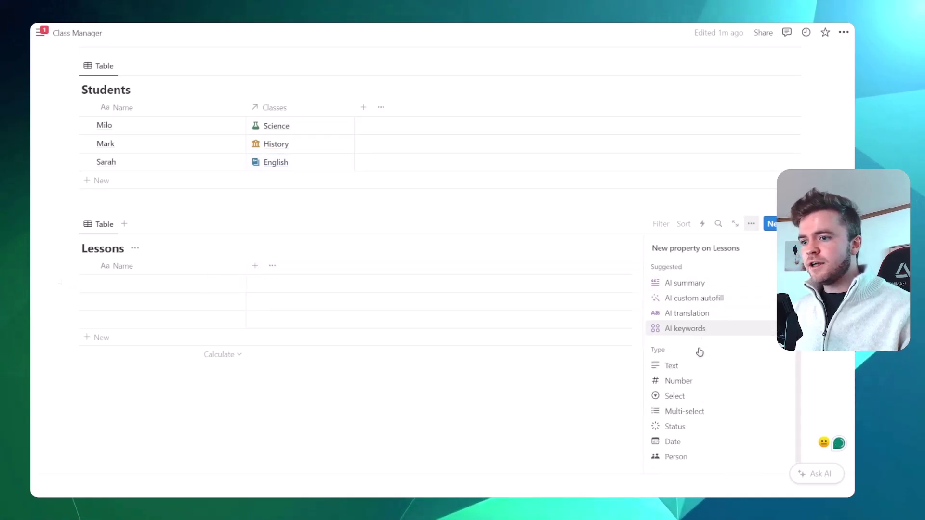
scroll(703, 357, "down", 4)
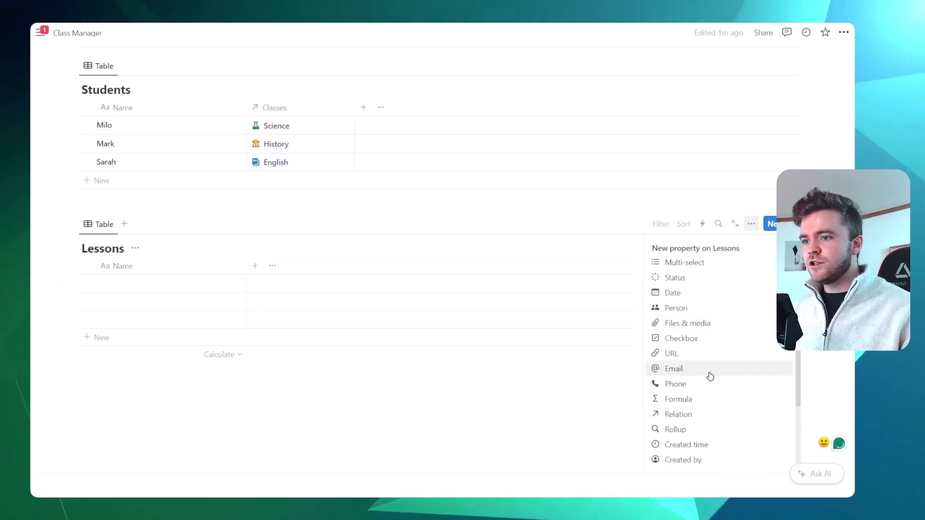
left_click(690, 417)
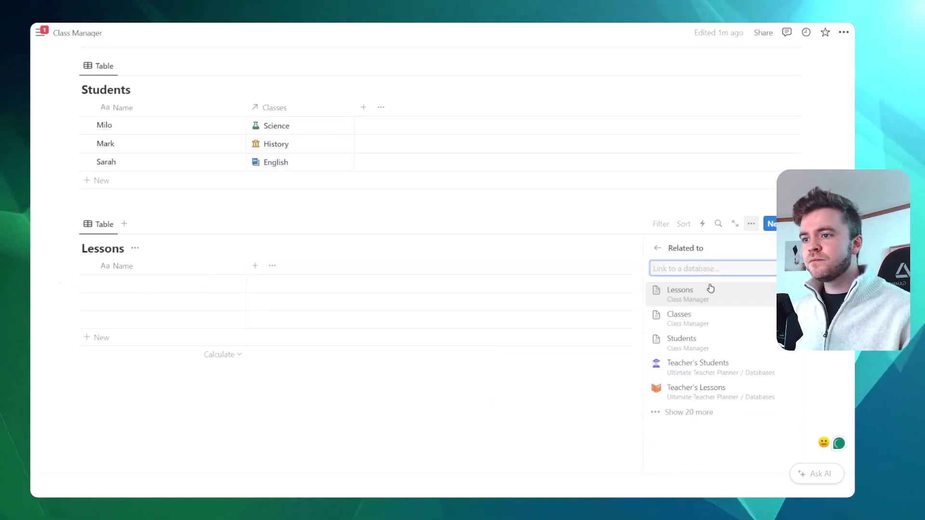
left_click(708, 320)
left_click(773, 317)
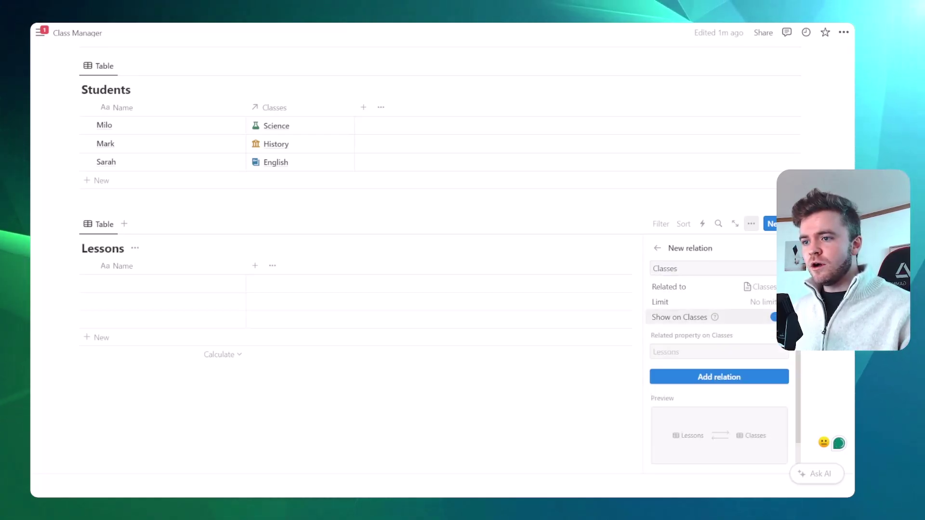
left_click(711, 378)
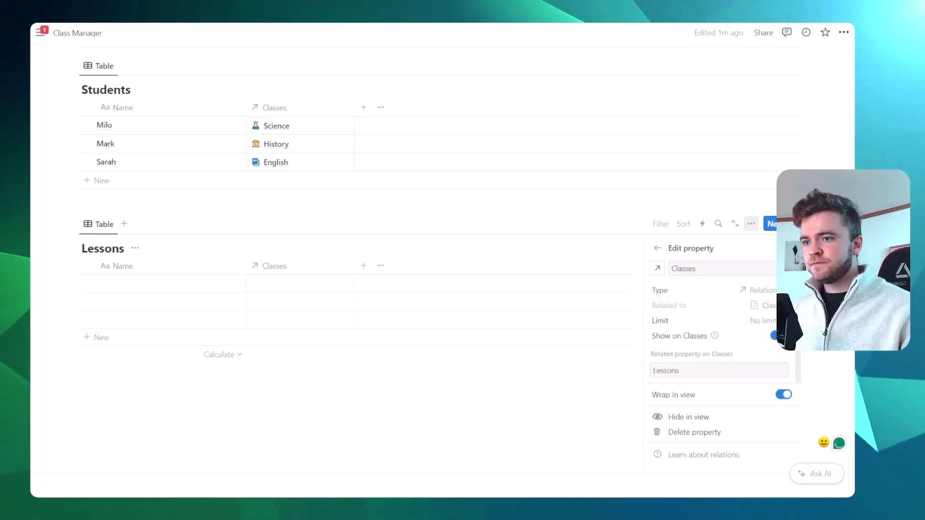
left_click(549, 255)
Name the three rows of the Lessons table English Lesson, History Lesson and Science Lesson
scroll(505, 285, "up", 5)
scroll(505, 285, "up", 1)
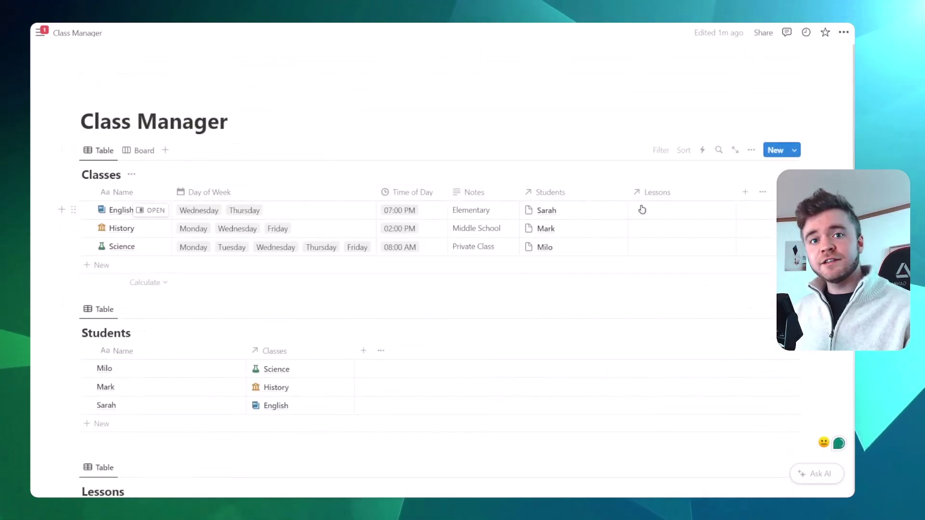
scroll(496, 195, "down", 5)
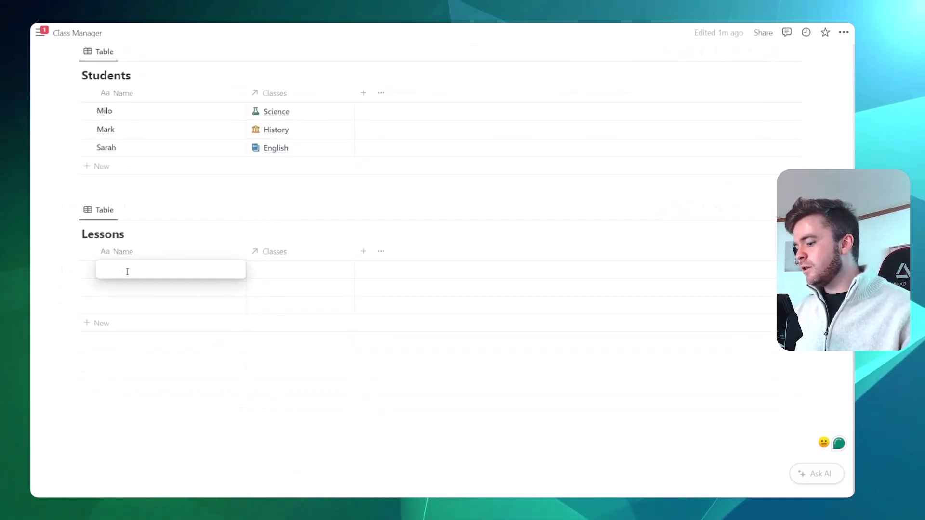
type("English Lesson")
key("Return")
type("Histo")
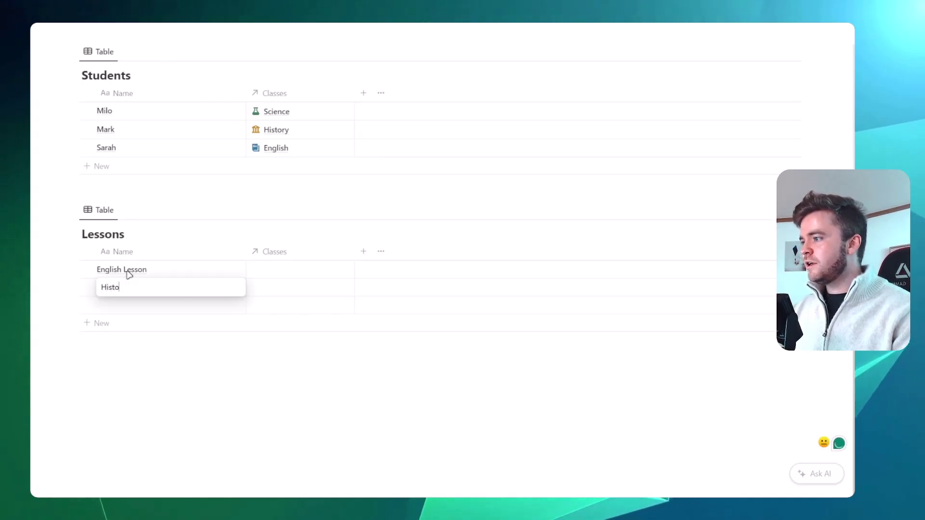
type("ry Lesson")
key("Return")
type("Science Lesson")
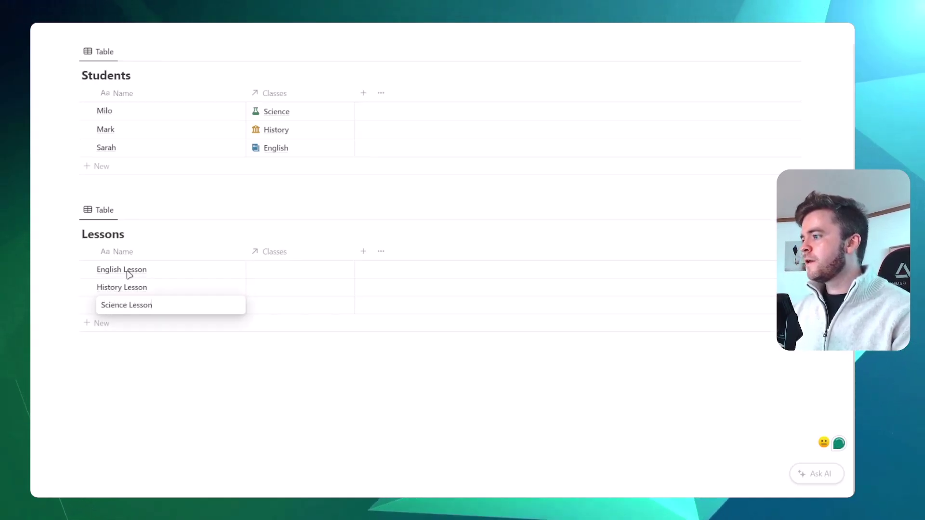
key("Escape")
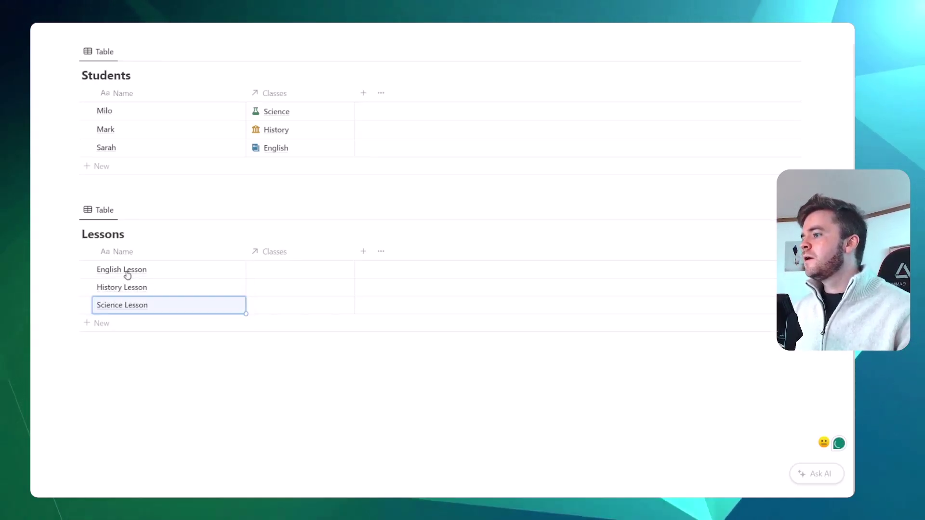
In the Lessons table, link English Lesson to the English class, History Lesson to History and Science Lesson to Science
left_click(284, 271)
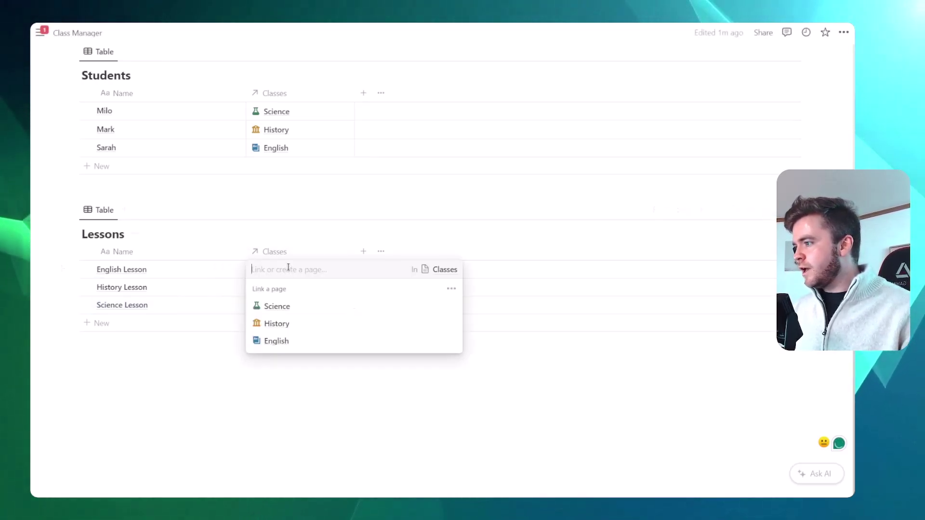
left_click(325, 342)
key("Escape")
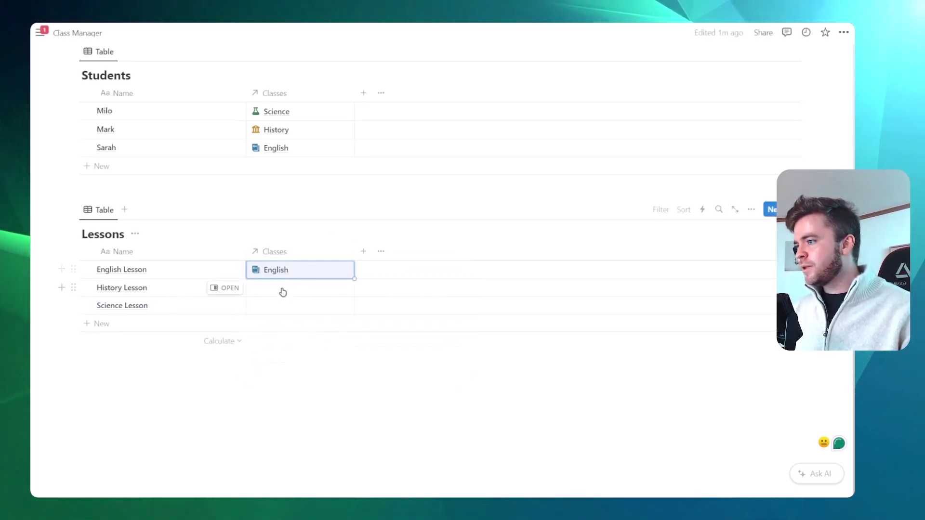
left_click(281, 290)
left_click(310, 342)
key("Escape")
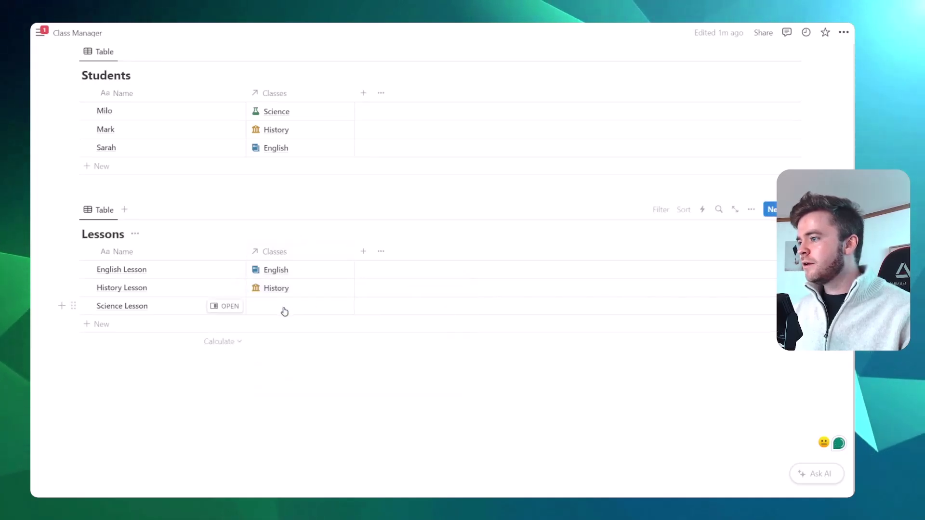
left_click(287, 309)
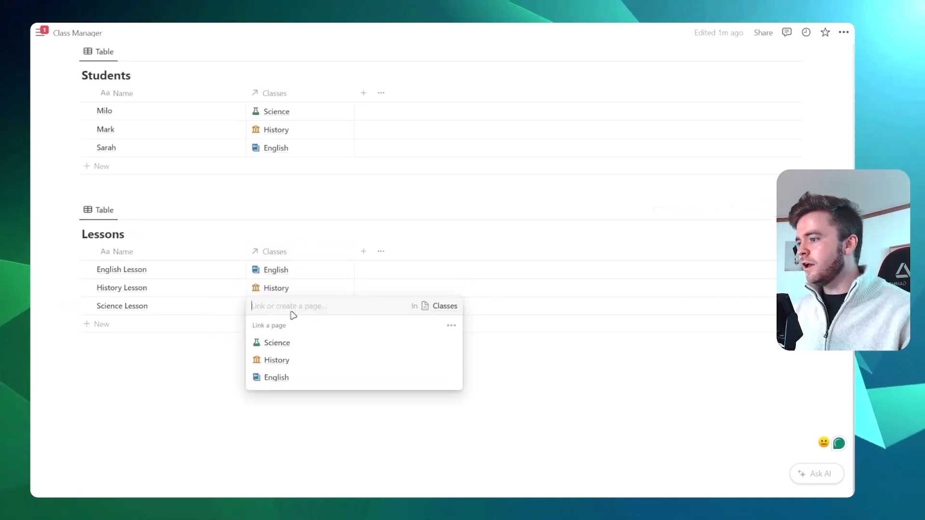
left_click(314, 343)
key("Escape")
Review how the Students and Lessons relations appear in the Classes table and compare them with the tables below
scroll(525, 254, "up", 5)
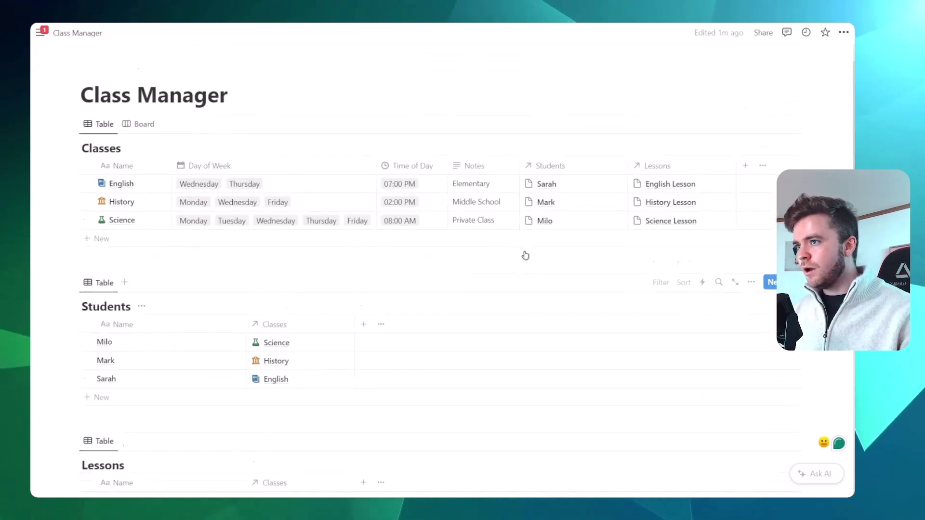
scroll(558, 221, "down", 1)
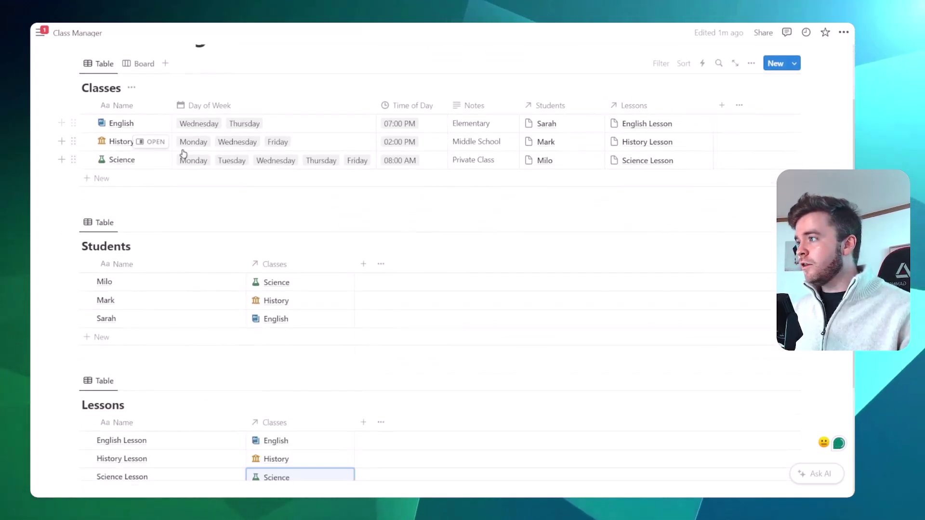
scroll(149, 143, "up", 2)
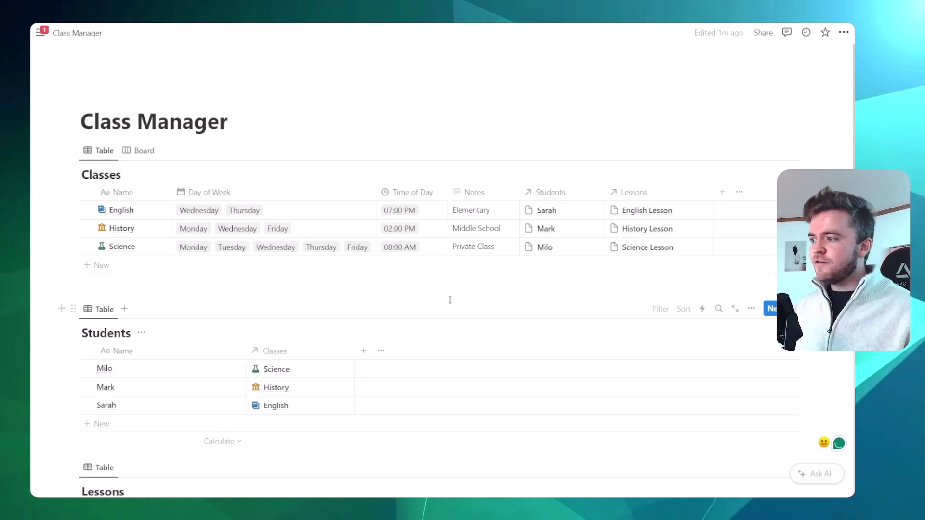
scroll(208, 287, "down", 4)
scroll(186, 343, "up", 3)
scroll(299, 335, "up", 1)
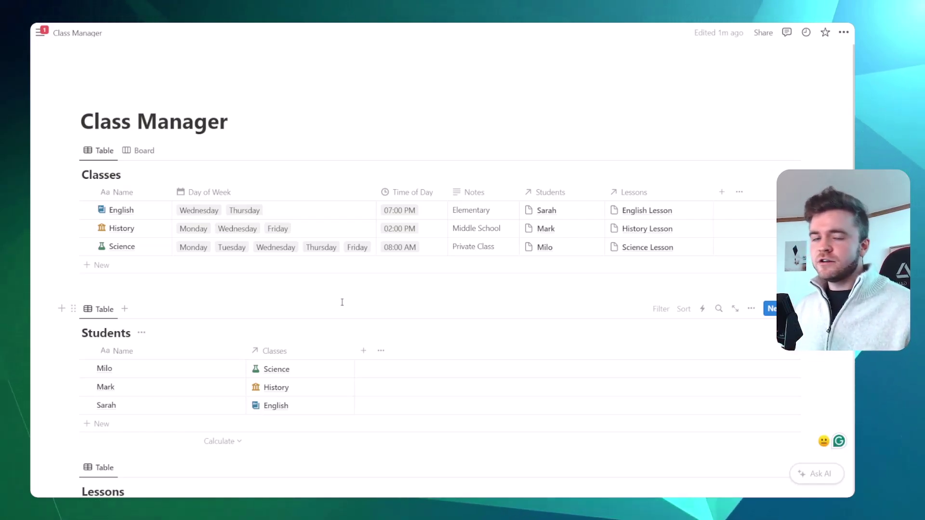
scroll(333, 289, "down", 1)
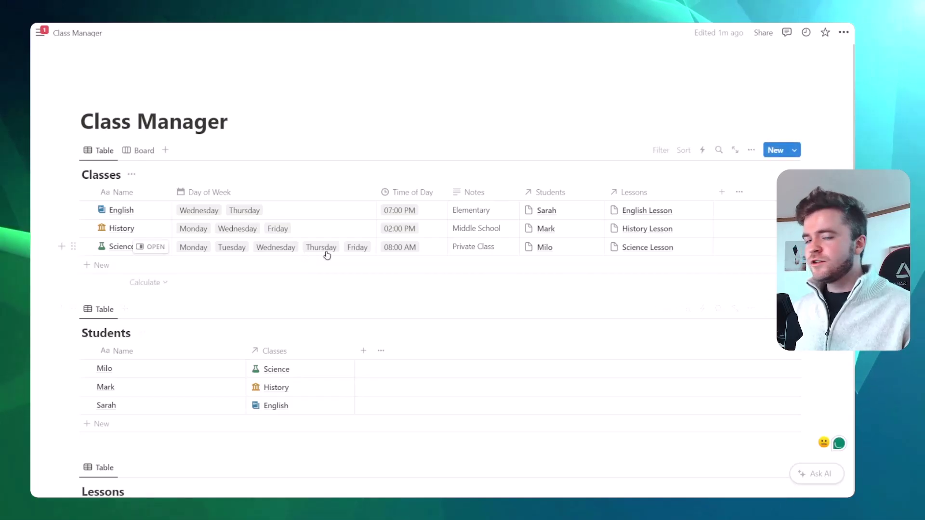
Copy the link to the Students database block
scroll(293, 262, "down", 1)
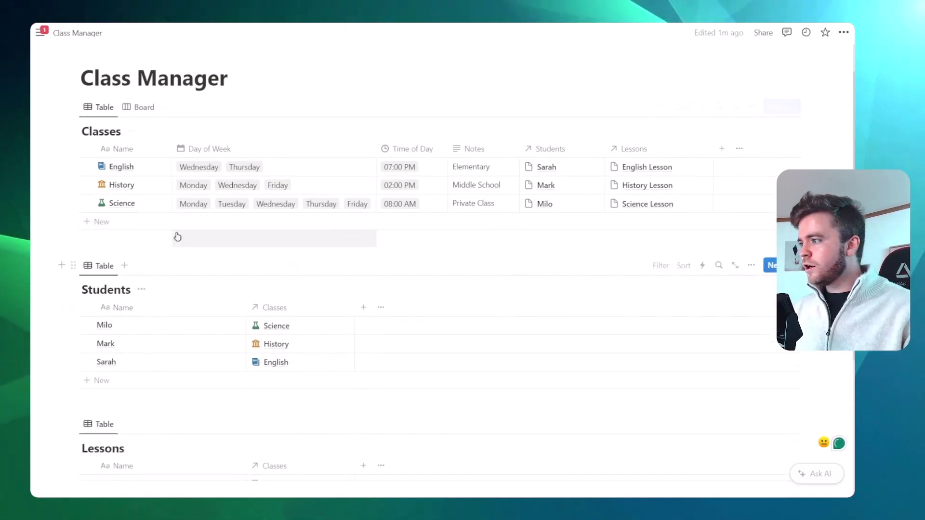
left_click(73, 266)
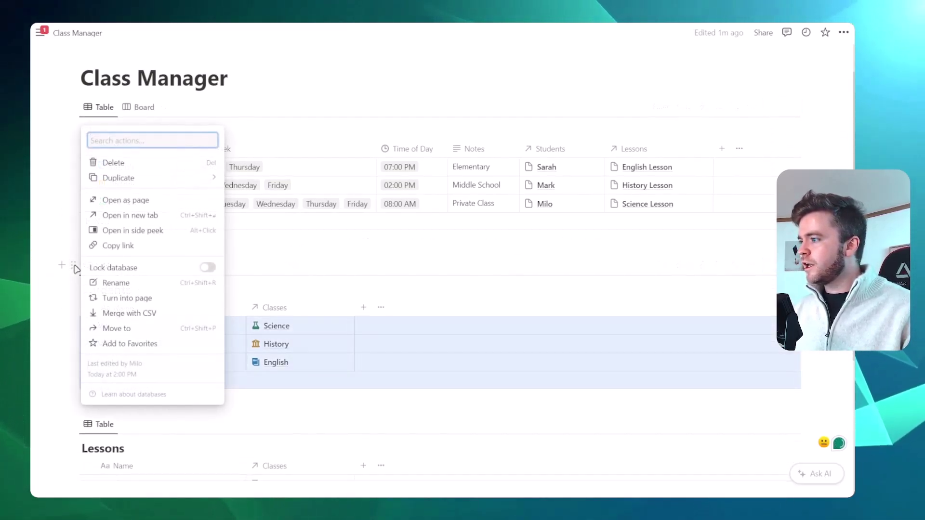
left_click(127, 248)
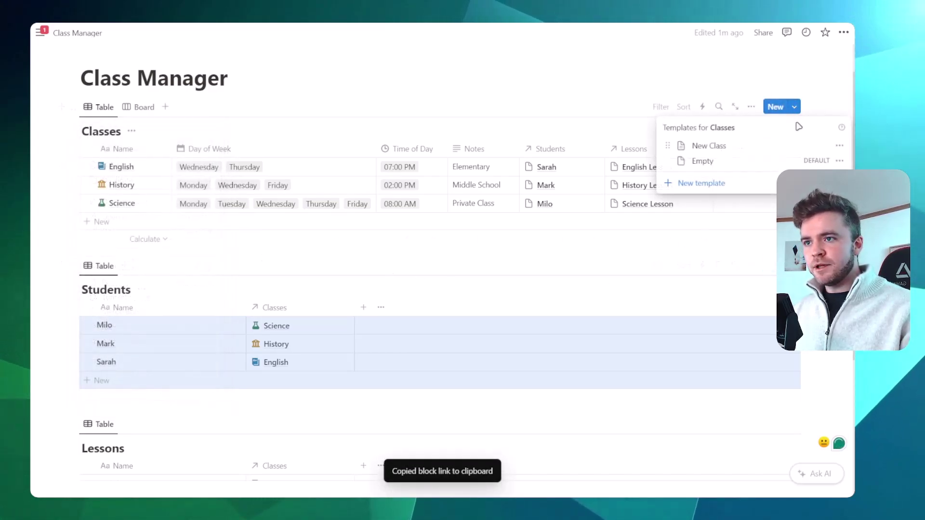
Edit the New Class template and paste the copied link under Students as a linked database view, copying the existing Table view
left_click(838, 145)
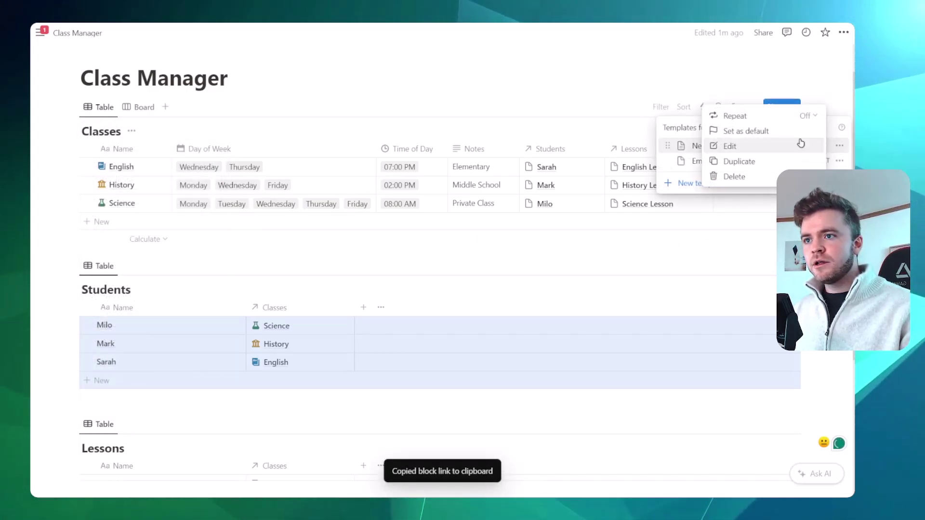
left_click(761, 147)
scroll(398, 236, "down", 10)
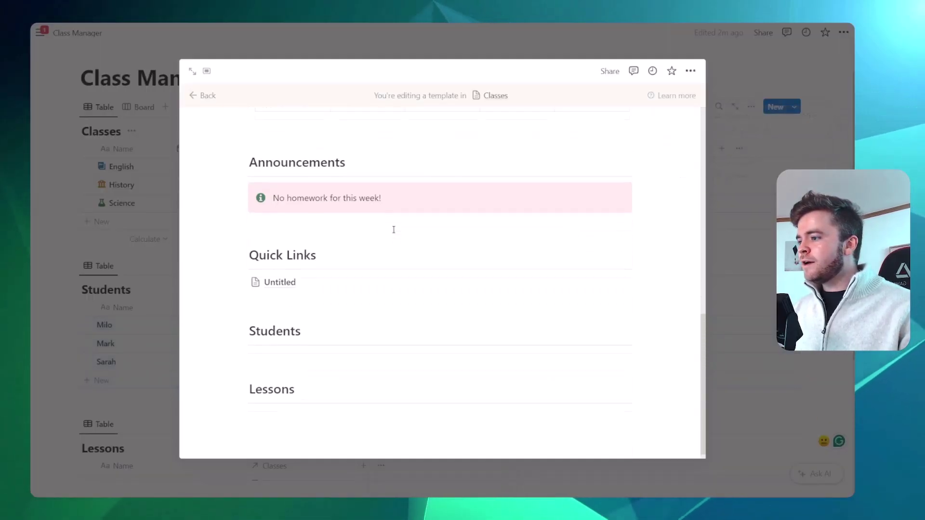
scroll(394, 230, "down", 1)
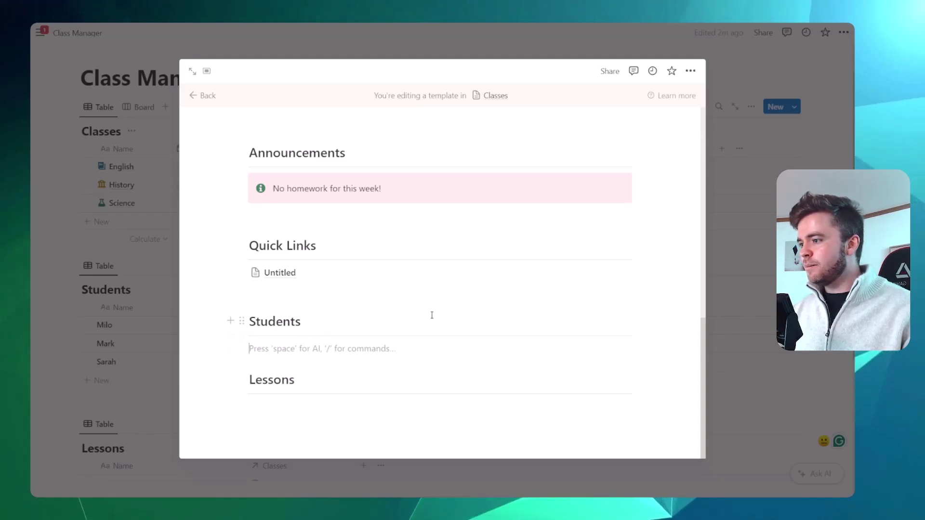
key("ctrl+v")
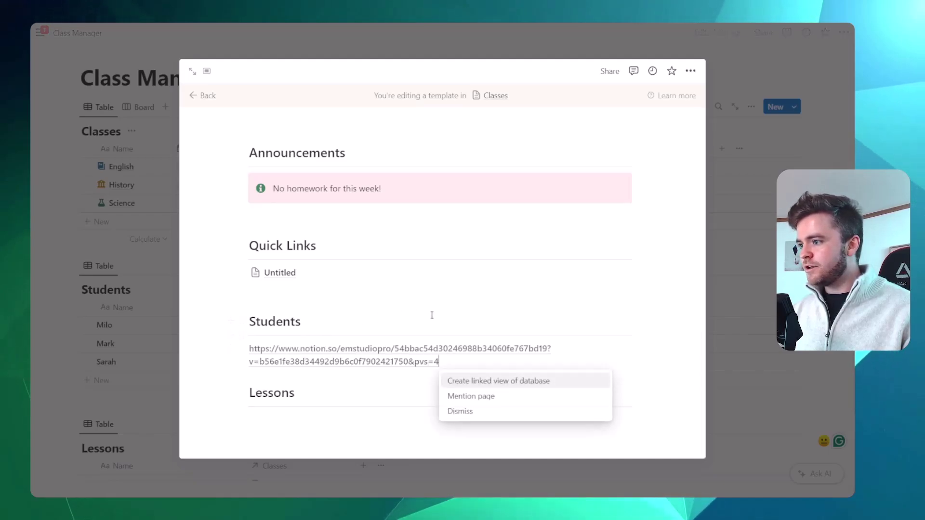
left_click(488, 381)
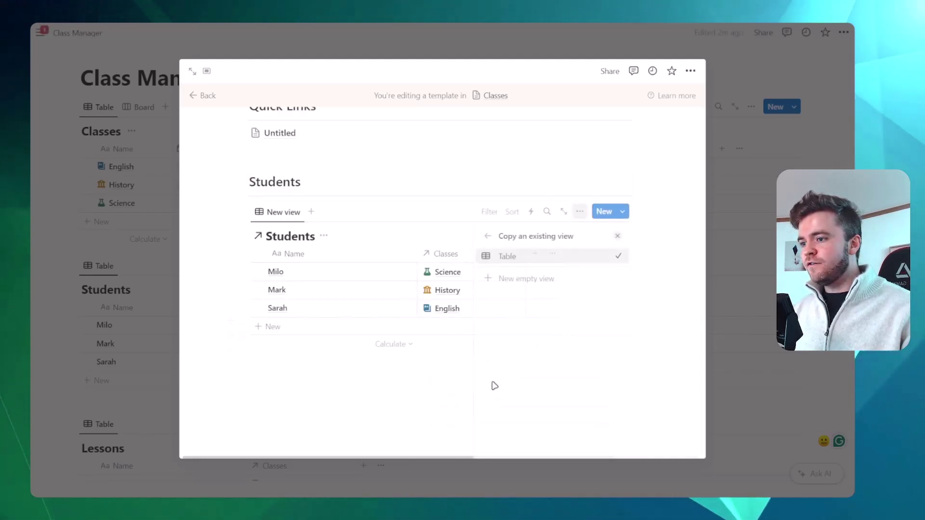
left_click(512, 257)
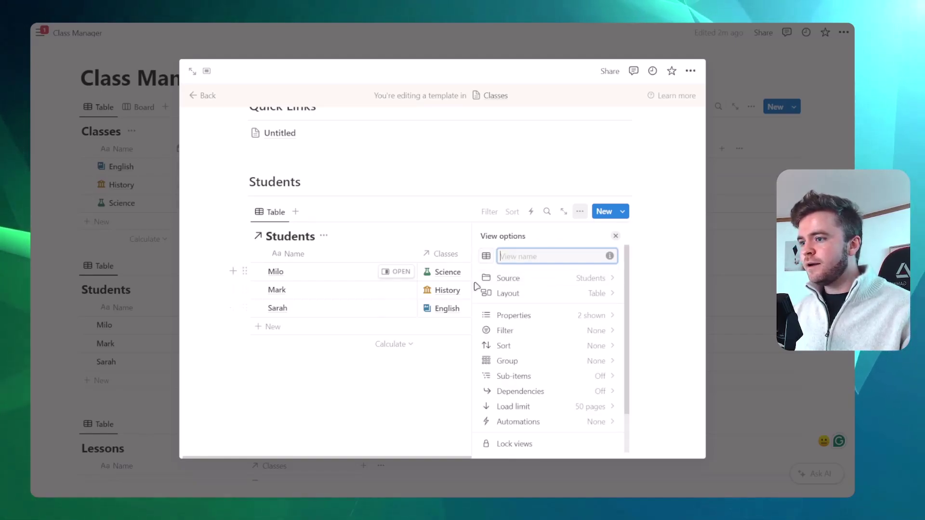
left_click(615, 236)
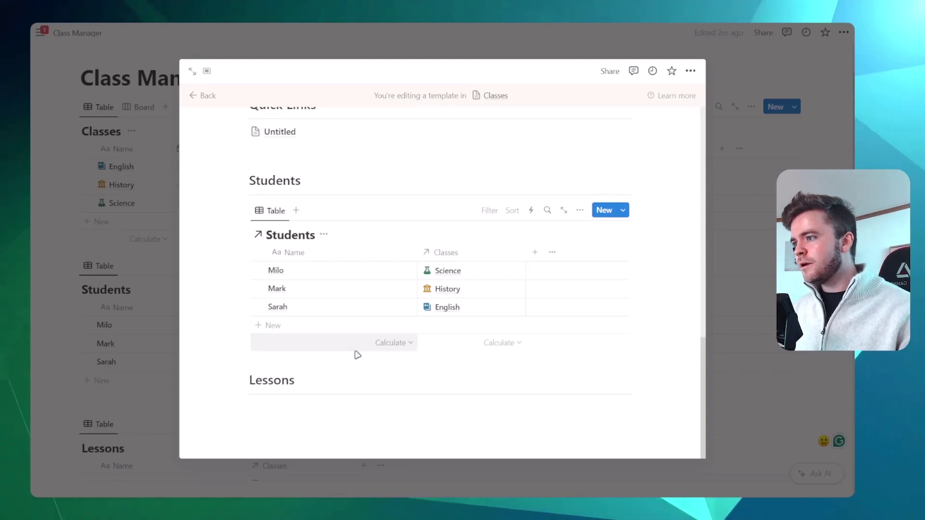
Filter the template's linked Students view to Classes containing New Class and hide its database title
left_click(491, 213)
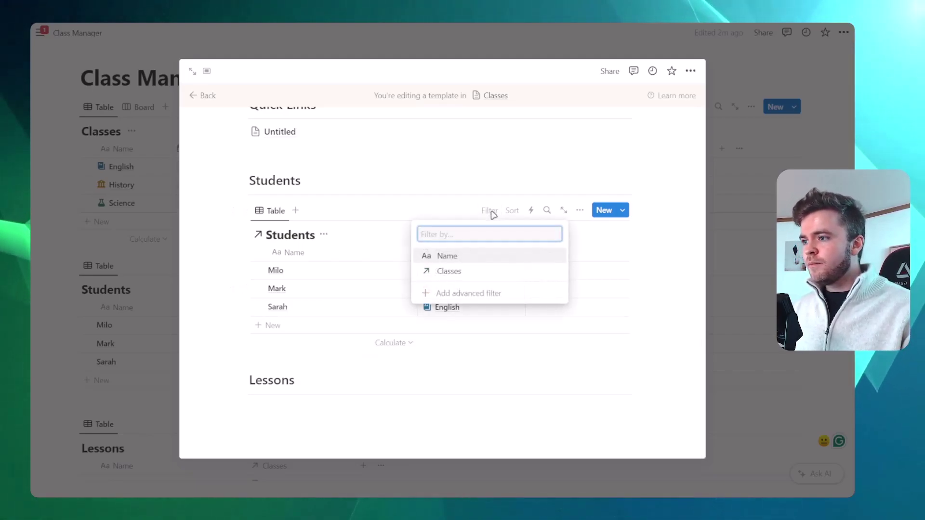
left_click(465, 271)
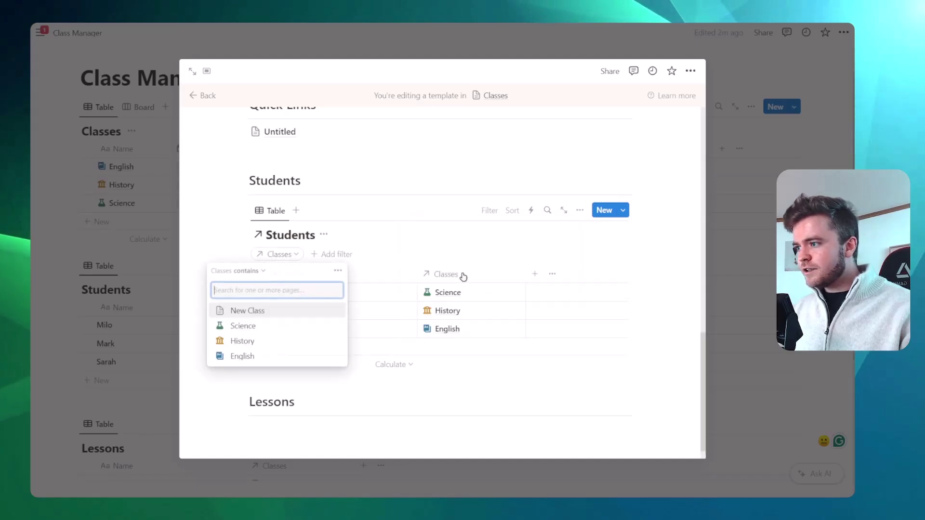
left_click(260, 313)
left_click(663, 268)
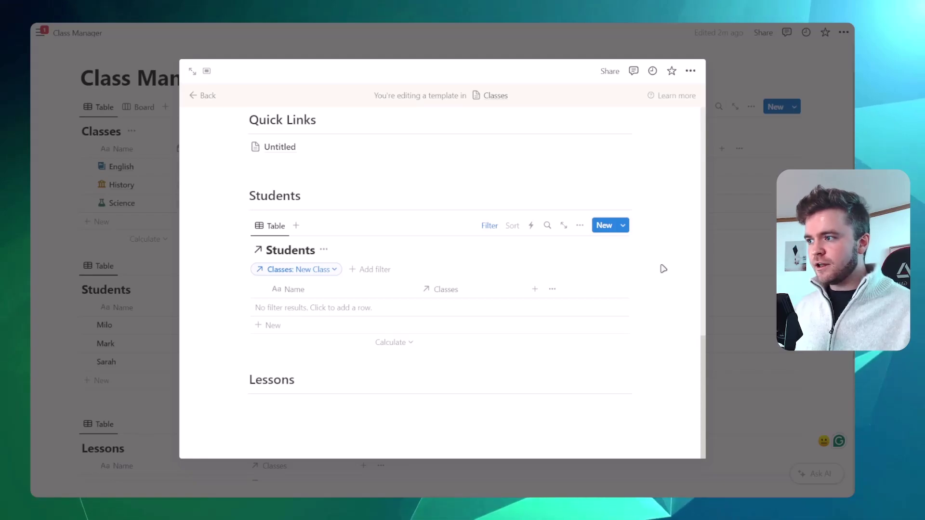
left_click(323, 271)
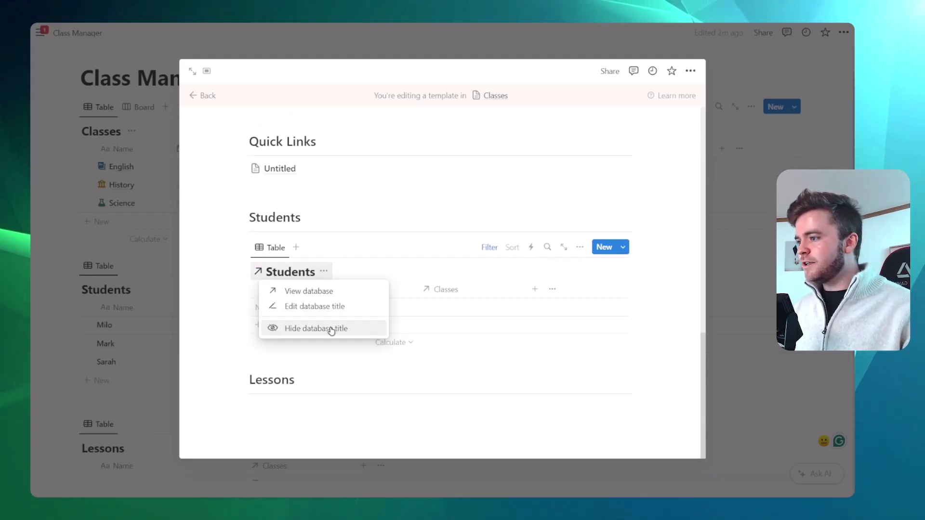
left_click(331, 329)
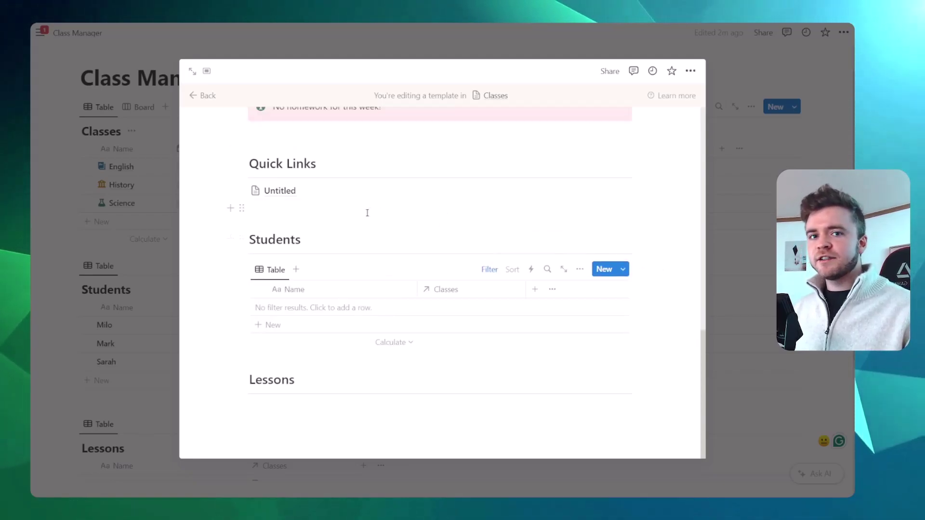
Close the template and copy the link to the Lessons database block
left_click(115, 246)
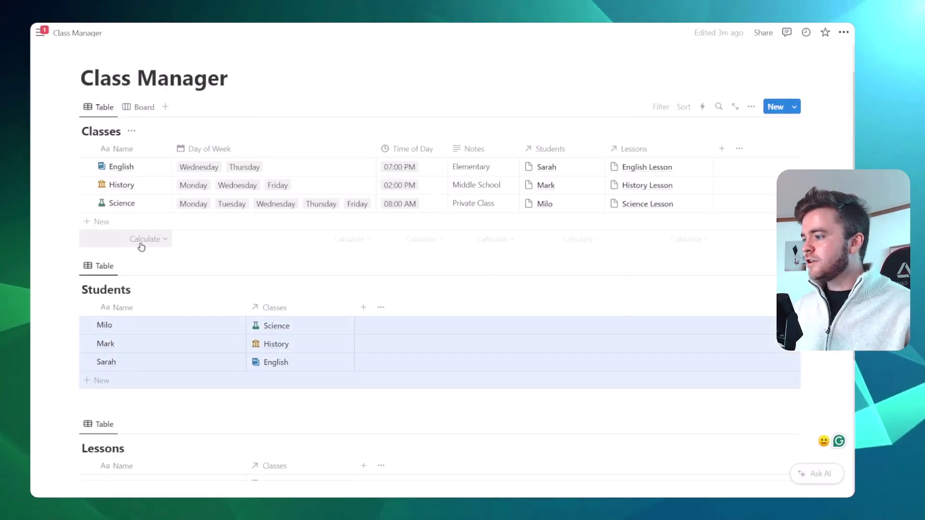
scroll(136, 246, "down", 5)
left_click(75, 208)
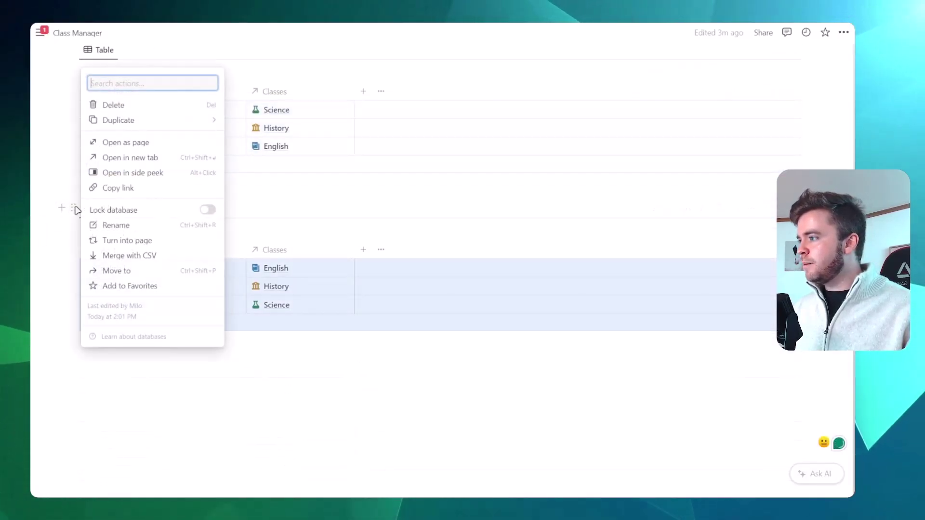
Reopen the New Class template for editing and paste the link under Lessons as a linked view, using the existing Table view
scroll(454, 263, "up", 6)
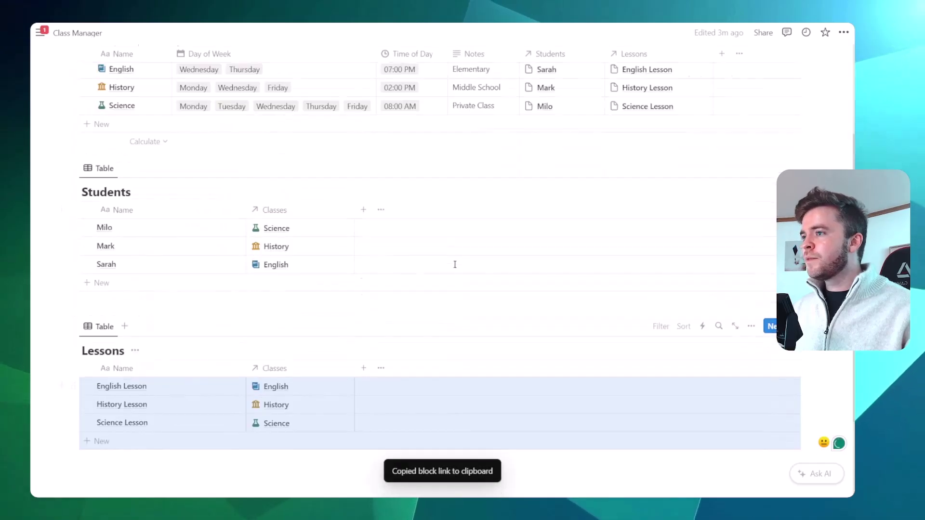
left_click(795, 151)
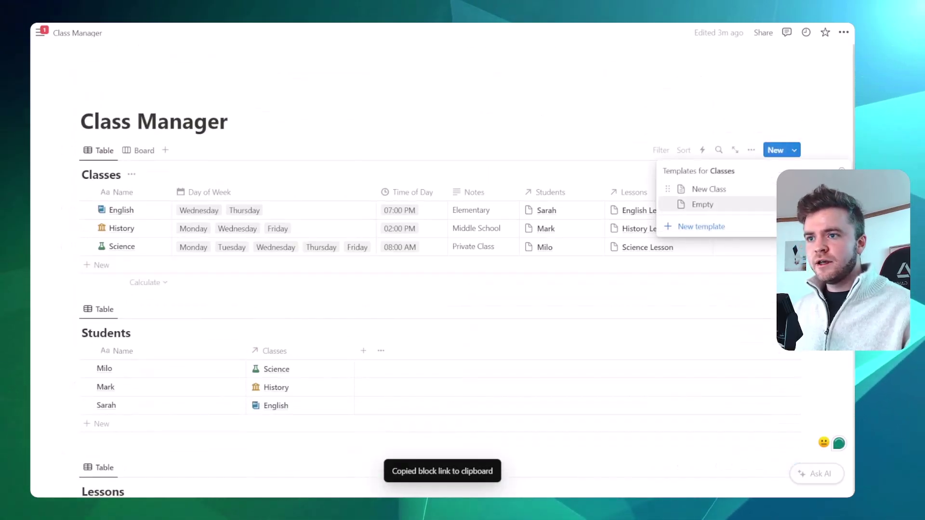
left_click(733, 189)
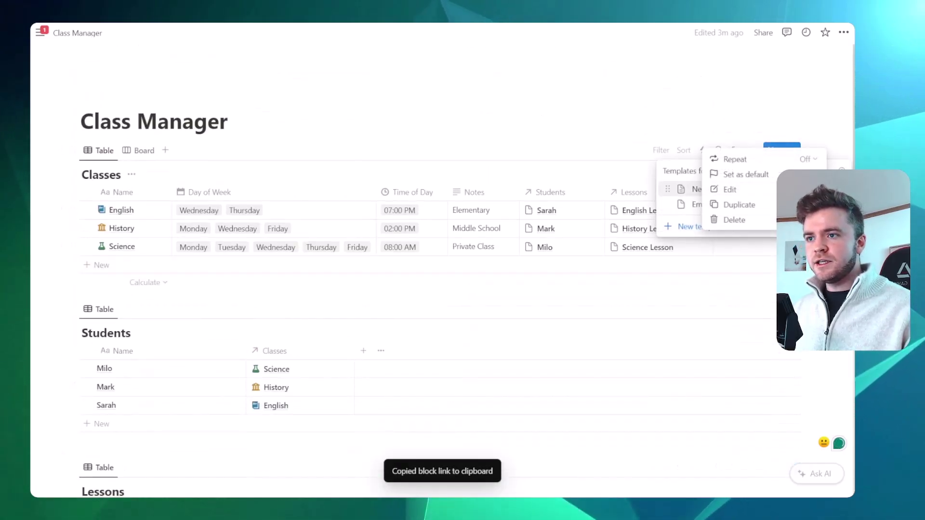
left_click(744, 193)
scroll(399, 232, "down", 10)
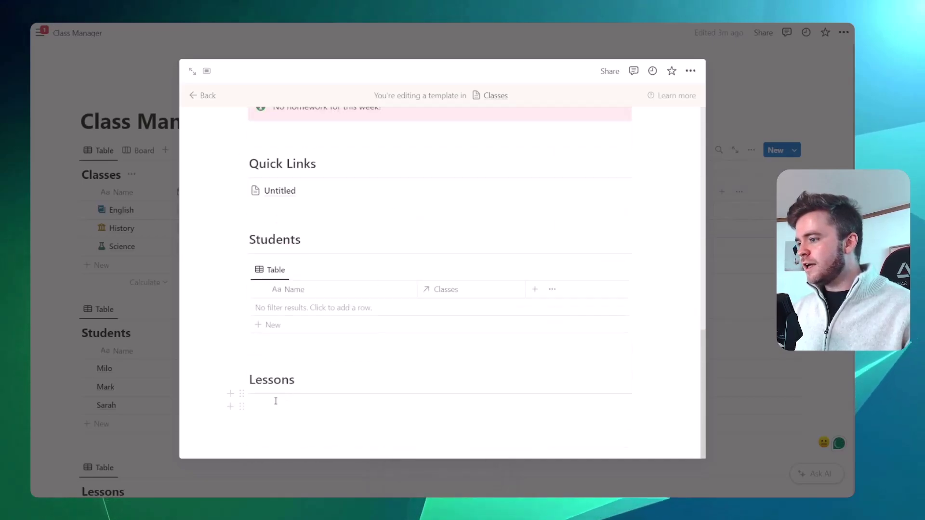
key("ctrl+v")
left_click(487, 438)
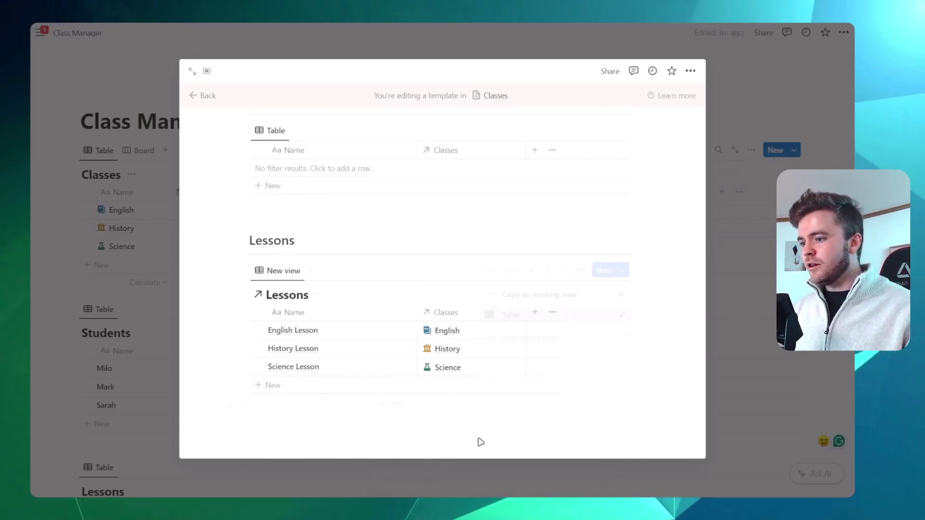
left_click(524, 315)
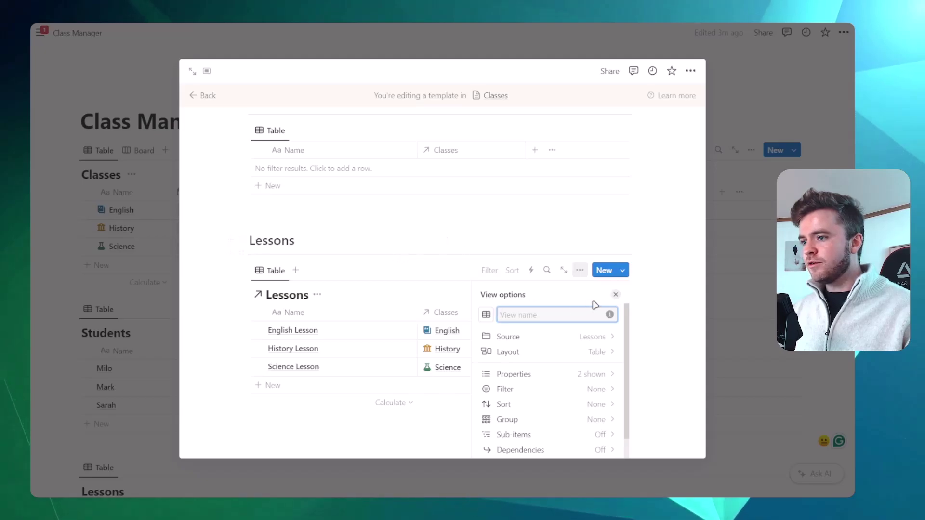
left_click(617, 296)
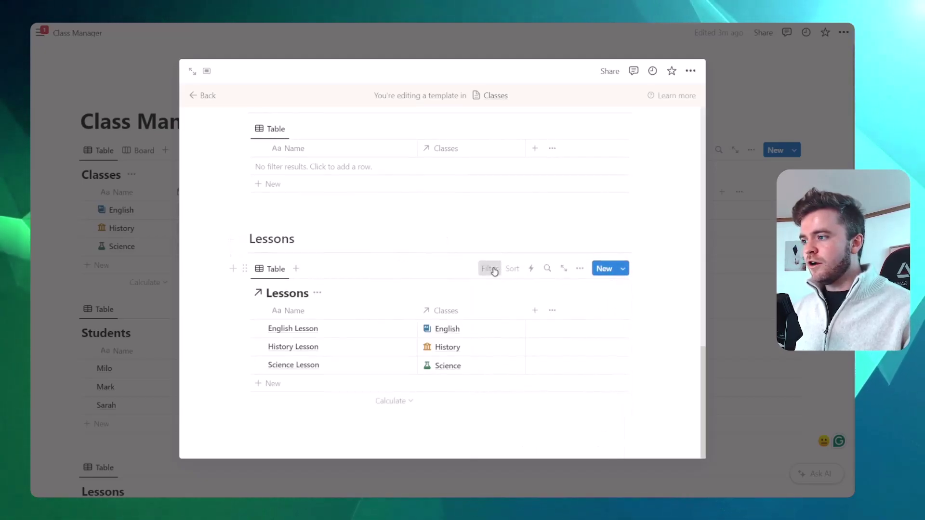
Filter the template's linked Lessons view to Classes containing New Class
left_click(495, 271)
left_click(465, 330)
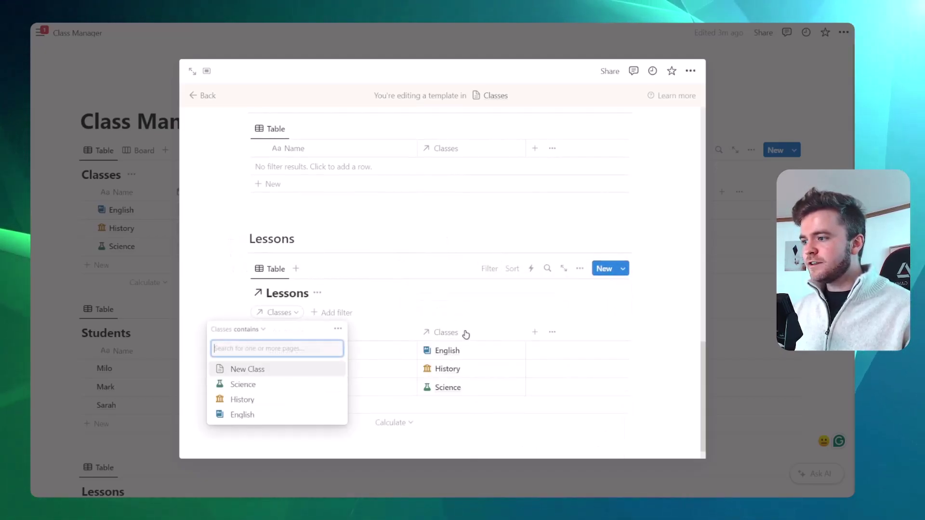
left_click(258, 372)
left_click(673, 323)
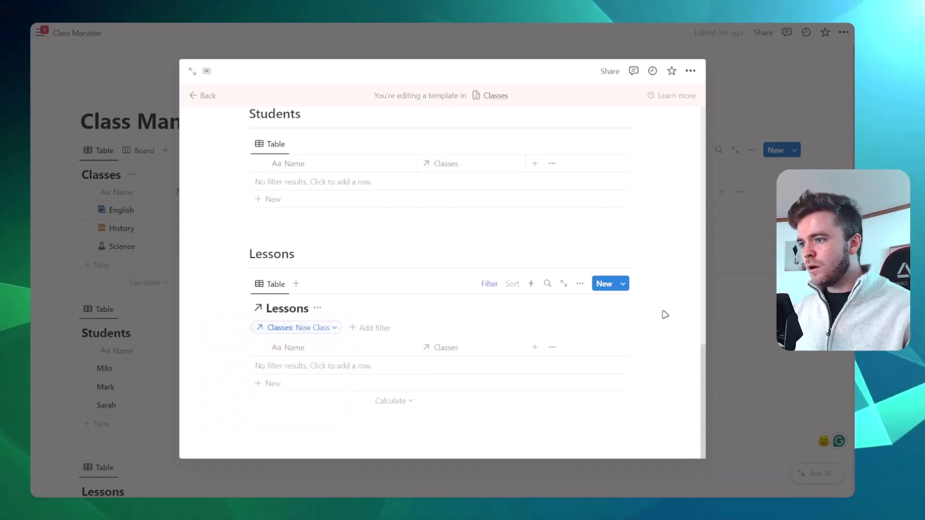
Hide the database title of the template's linked Lessons view and close the template
left_click(303, 313)
left_click(310, 364)
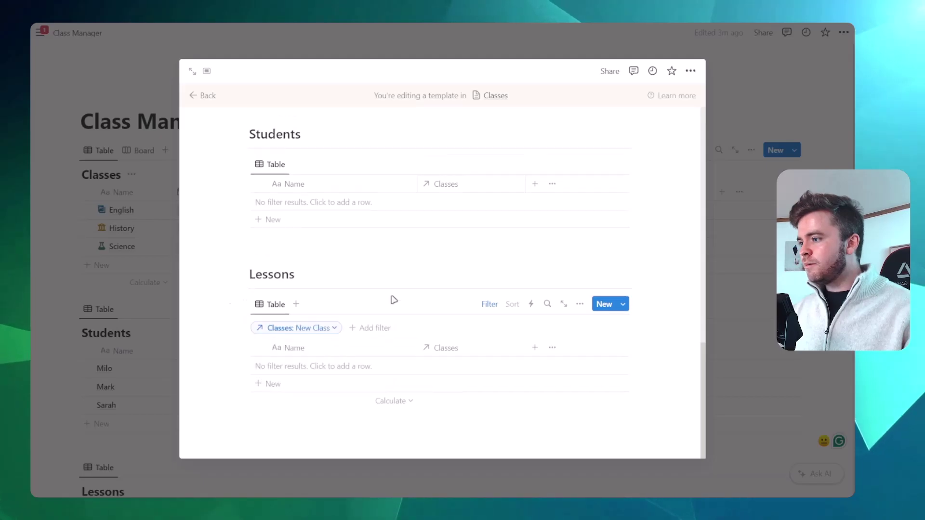
scroll(429, 273, "up", 2)
left_click(197, 96)
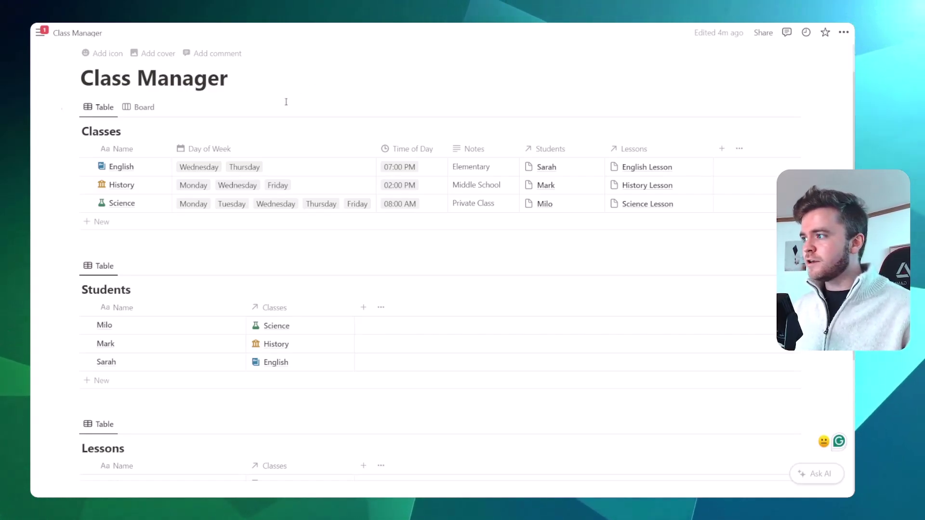
Apply the New Class template to the English class and move its Time of Day and Notes properties above Lessons
left_click(160, 169)
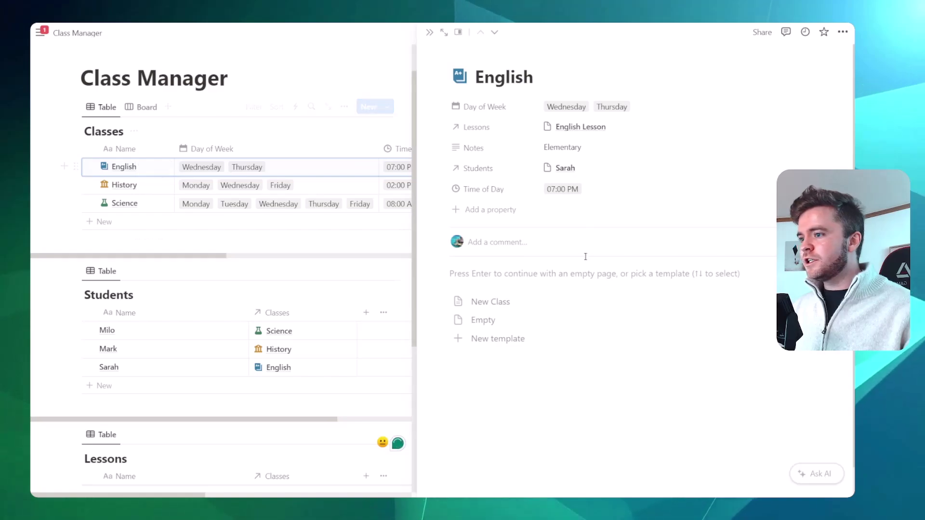
left_click(535, 303)
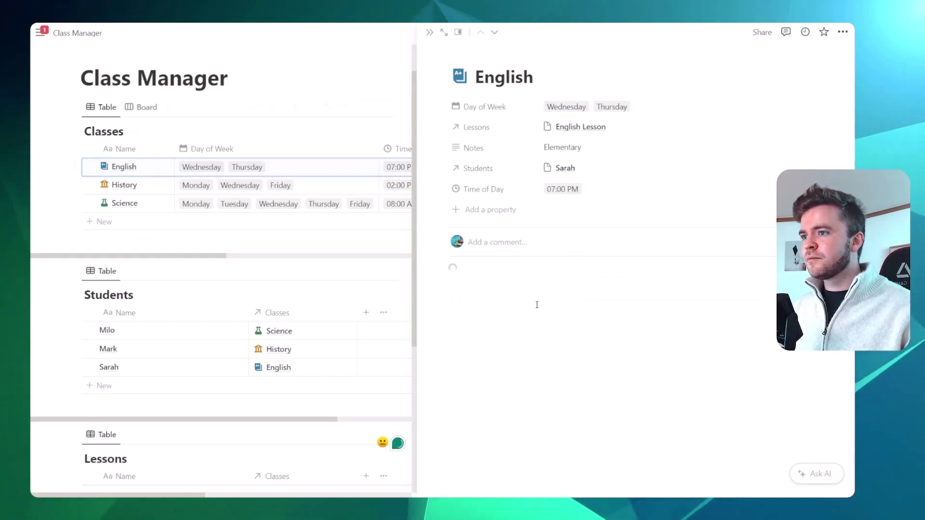
left_click_drag(489, 194, 489, 132)
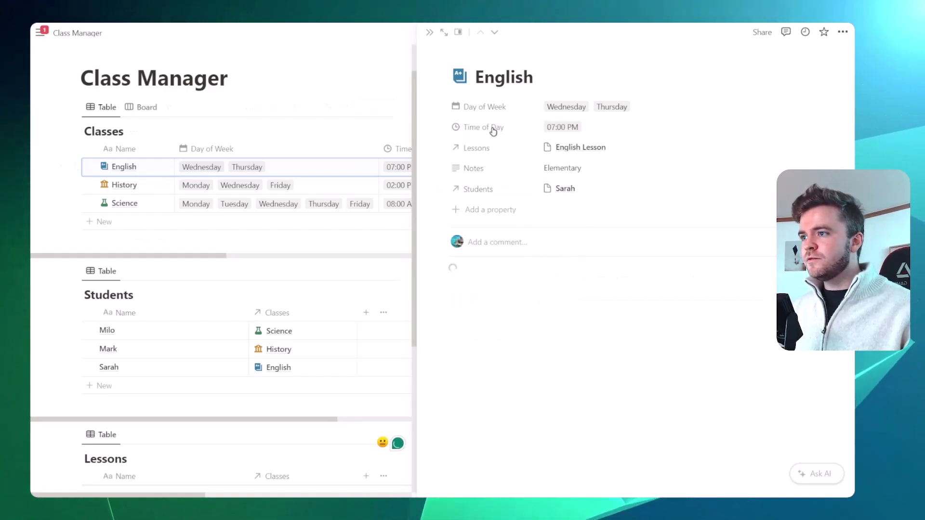
left_click_drag(482, 173, 485, 149)
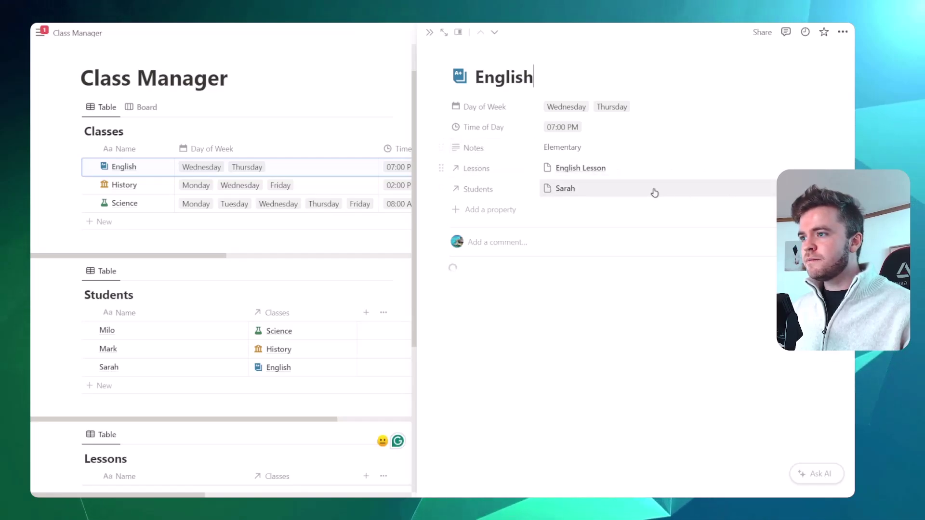
Change the Lessons property's icon to an open book
left_click(489, 170)
left_click(499, 229)
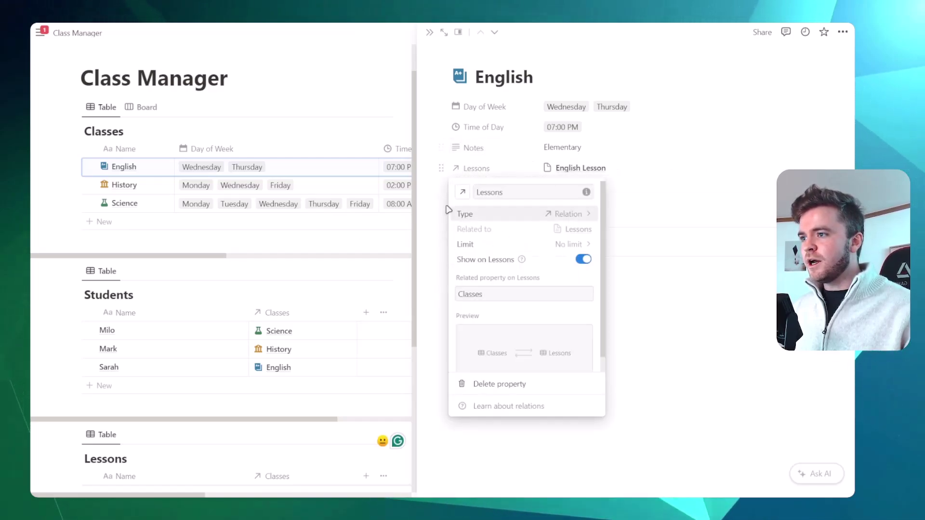
left_click(461, 192)
type("book")
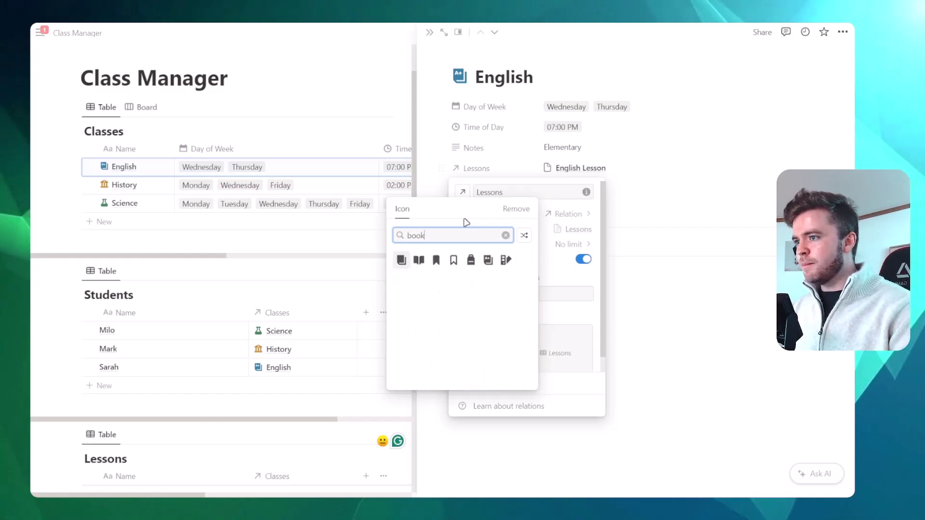
left_click(419, 261)
key("Escape")
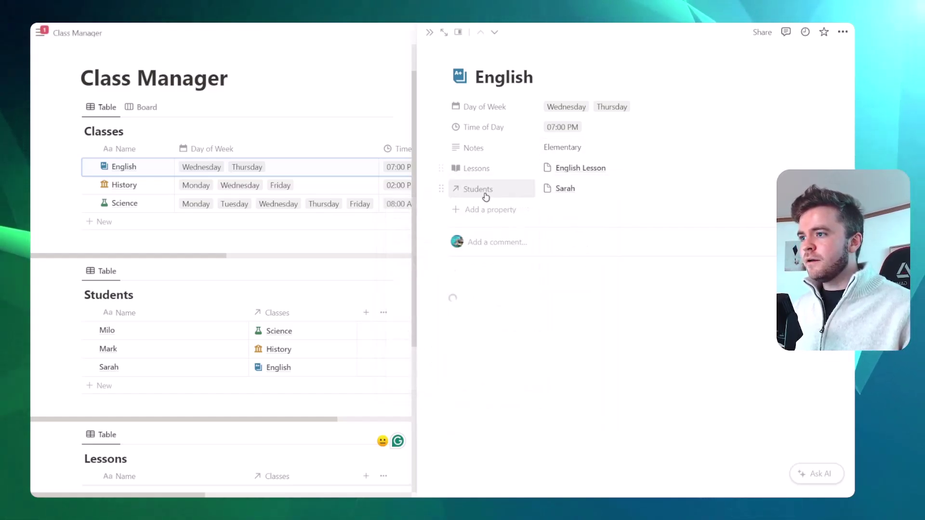
Change the Students property's icon to a person in a circle
left_click(477, 188)
mouse_move(483, 212)
left_click(490, 247)
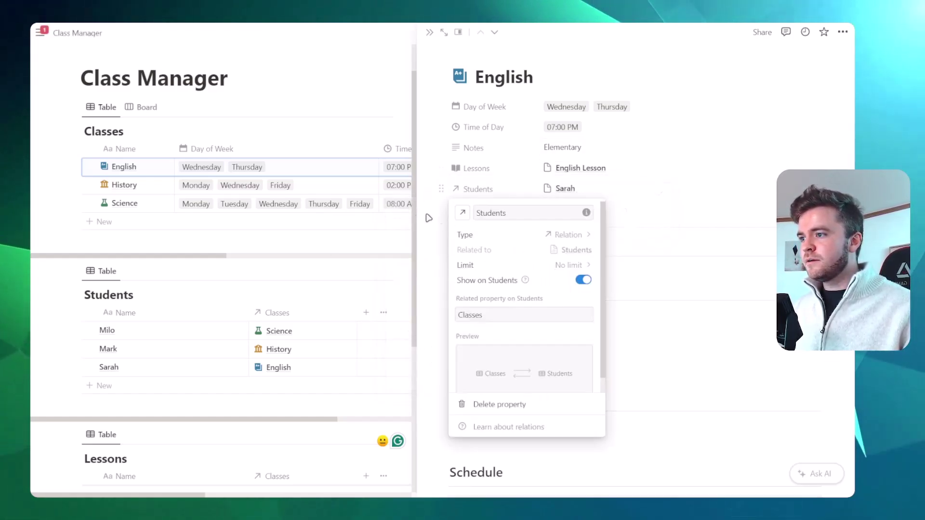
left_click(462, 212)
type("person")
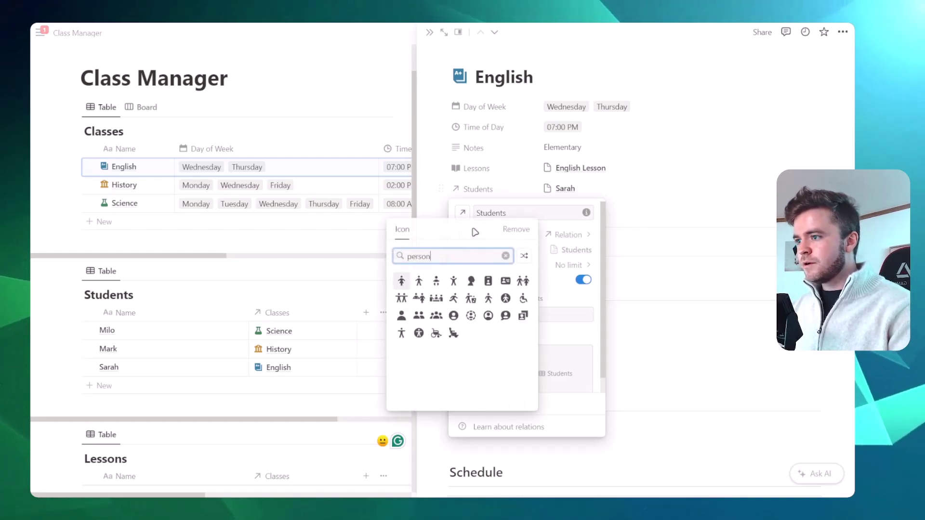
left_click(453, 316)
key("Escape")
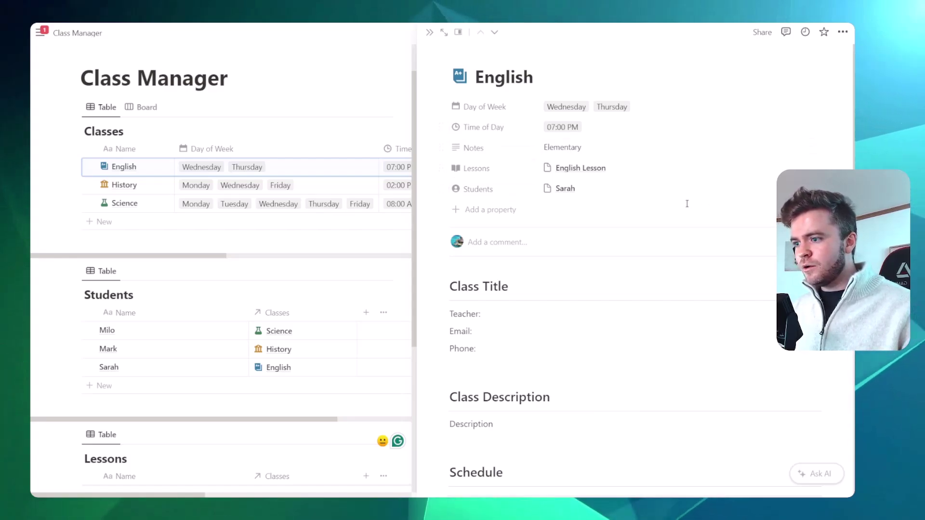
Close the English page, apply the New Class template to the History class and check its linked Students and Lessons views
scroll(687, 203, "down", 10)
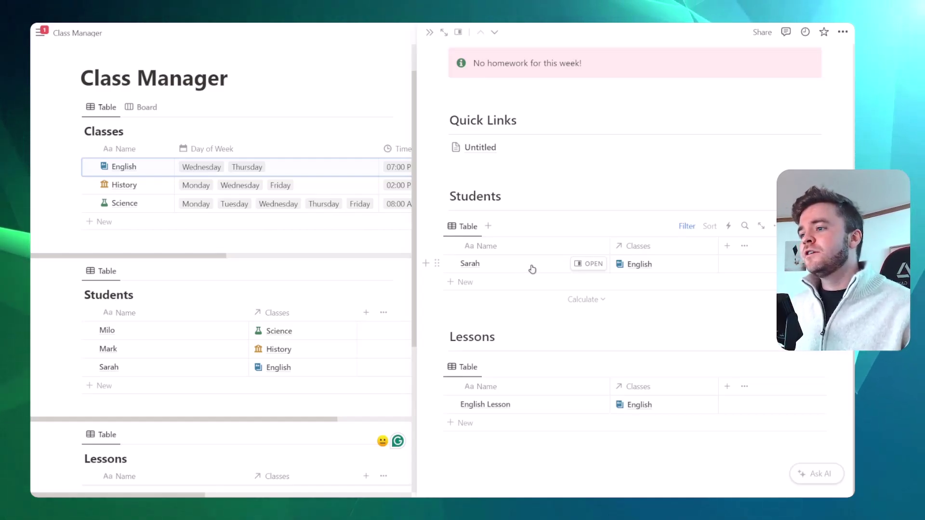
scroll(645, 274, "up", 7)
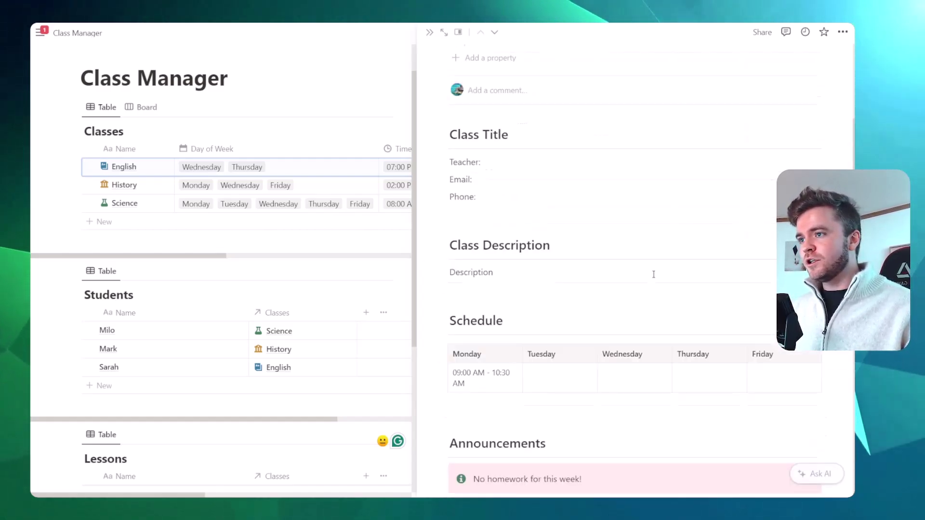
scroll(512, 138, "up", 6)
scroll(516, 293, "down", 13)
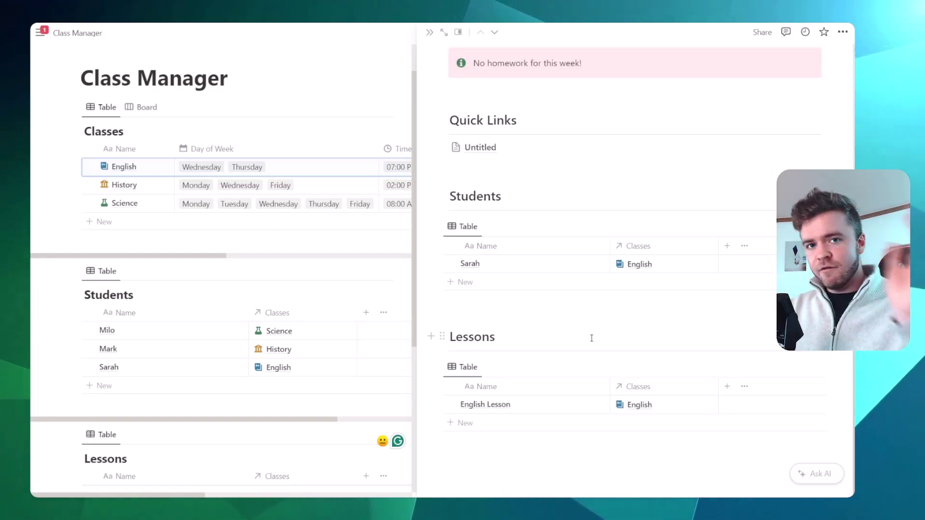
left_click(429, 34)
left_click(161, 185)
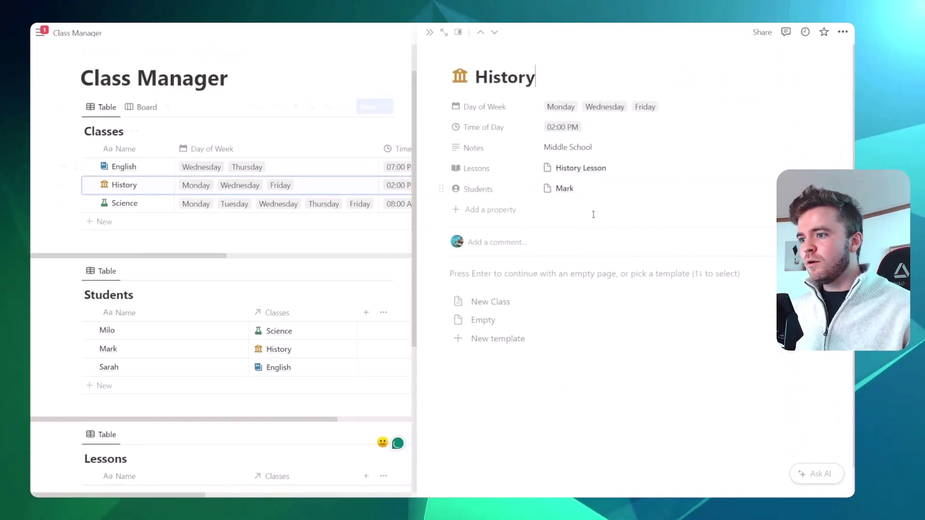
left_click(508, 302)
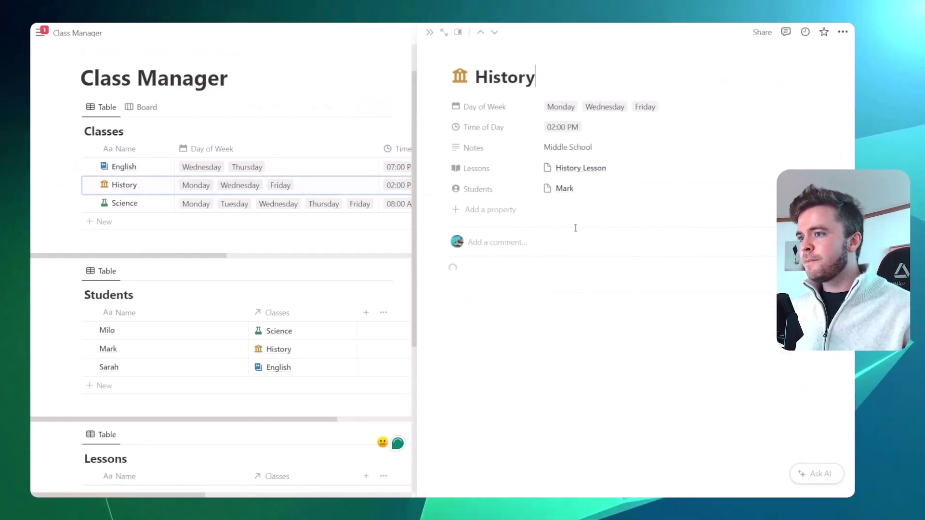
scroll(576, 228, "down", 10)
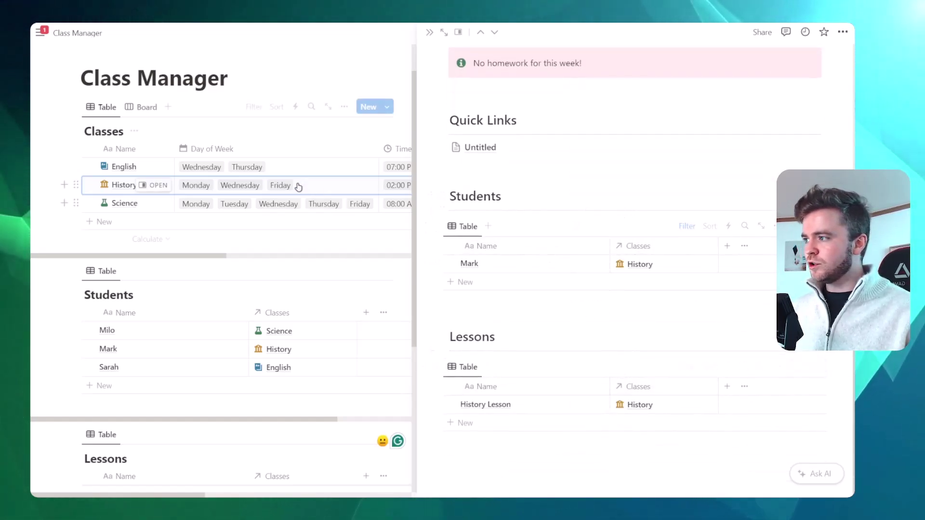
Apply the New Class template to the Science class, check its linked views and close the page
left_click(156, 205)
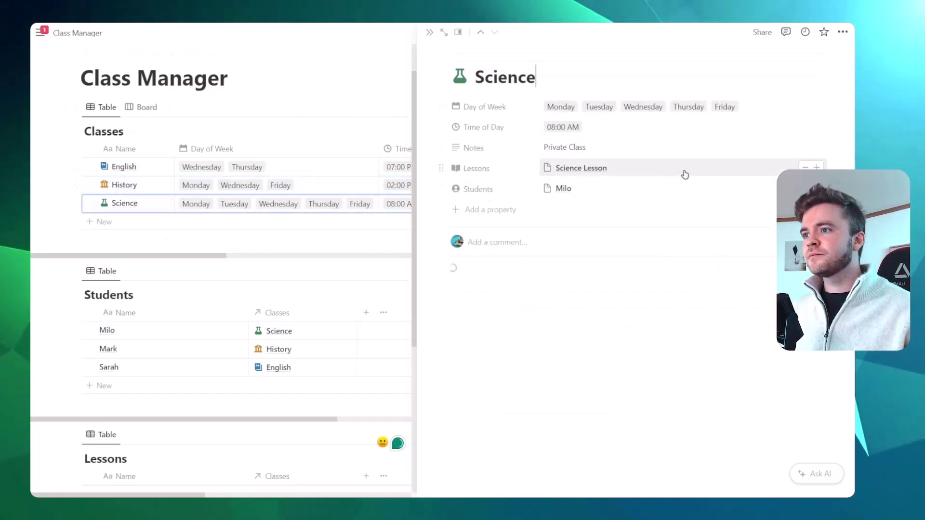
scroll(685, 174, "down", 12)
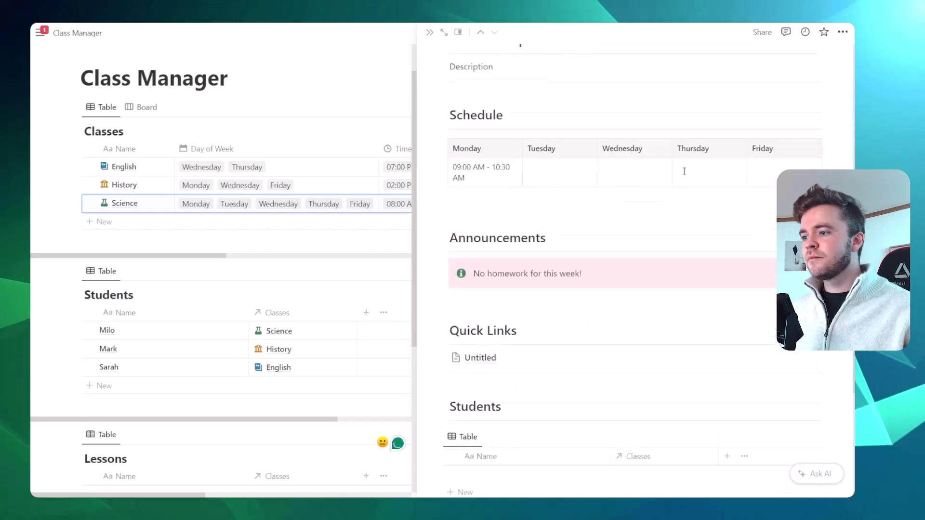
scroll(685, 172, "down", 1)
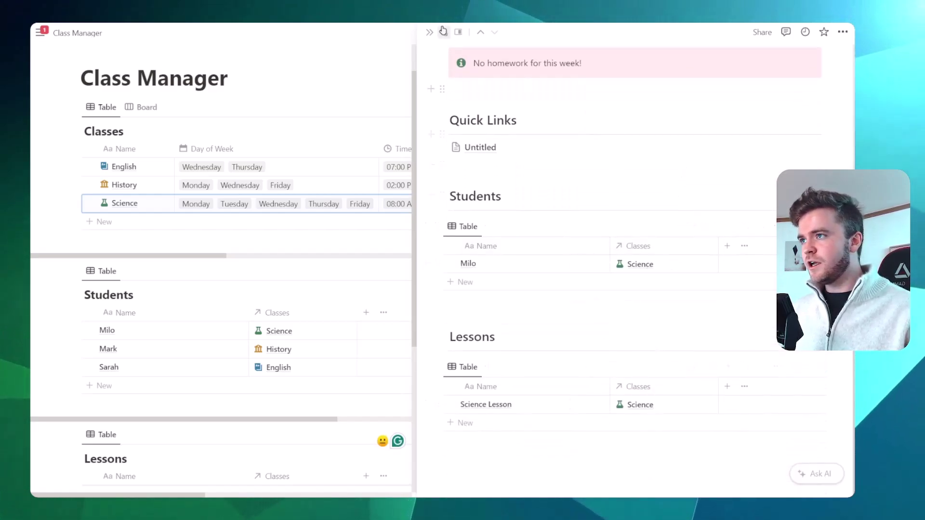
left_click(428, 33)
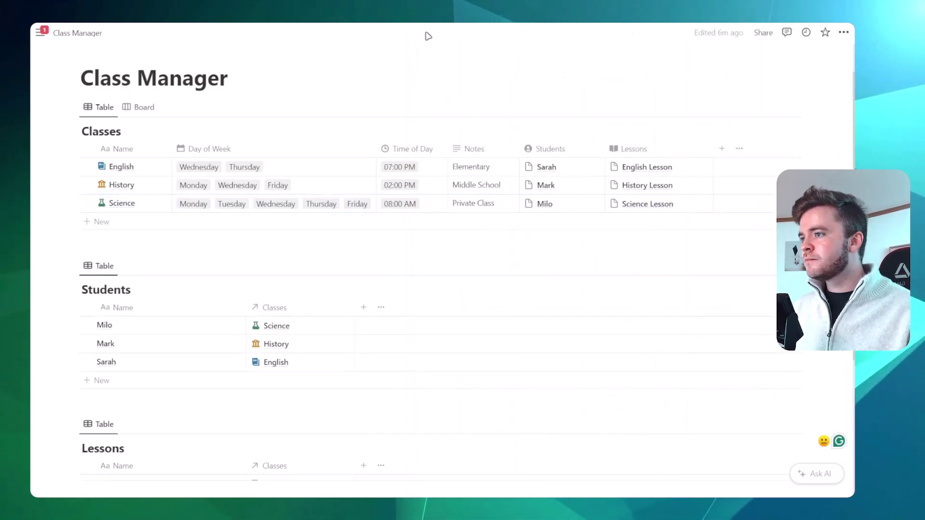
Insert a two-column layout directly under the Class Manager page title
scroll(423, 171, "down", 4)
scroll(374, 151, "up", 5)
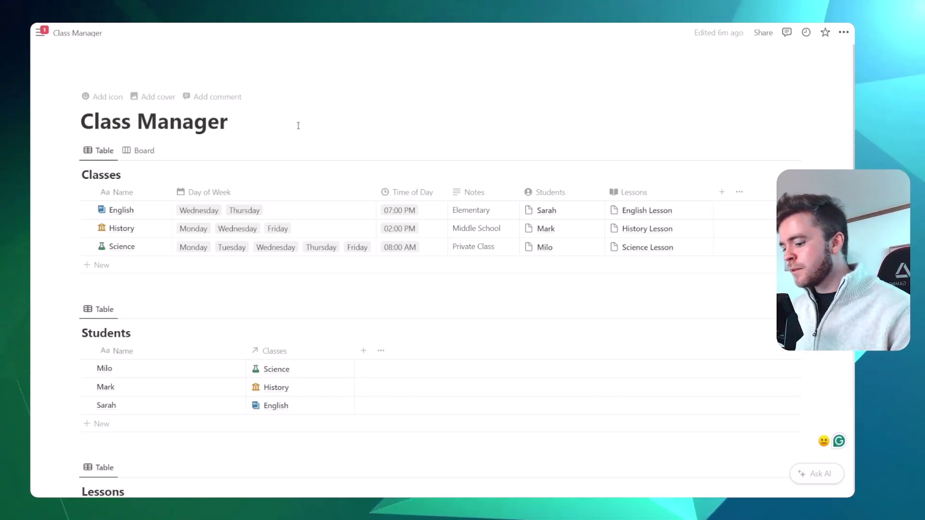
left_click(298, 125)
key("Return")
type("/col2")
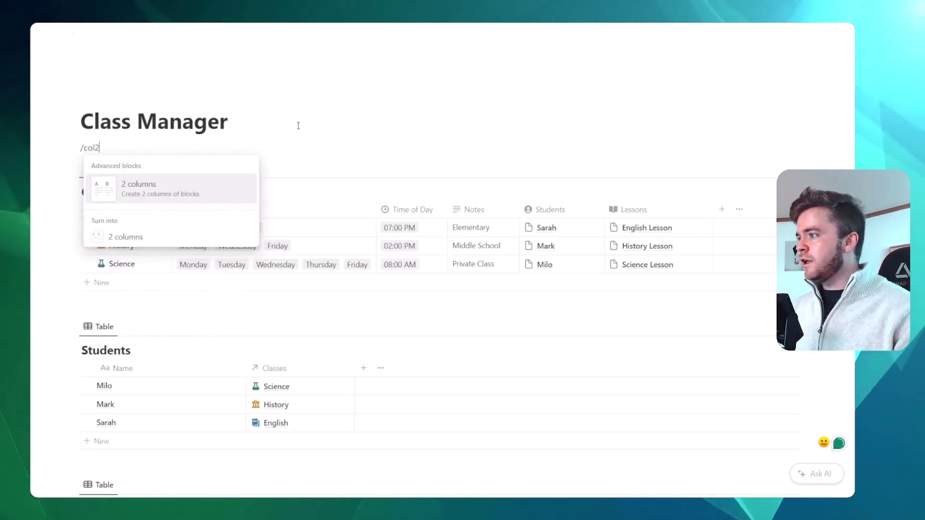
key("Return")
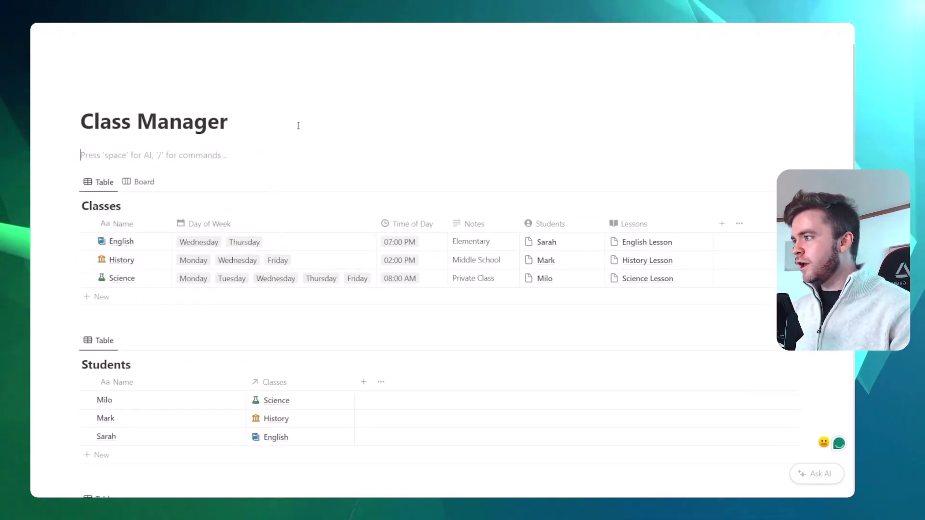
Add a Quick Links heading with a divider in the first column and a Classes heading with a divider in the second
type("##")
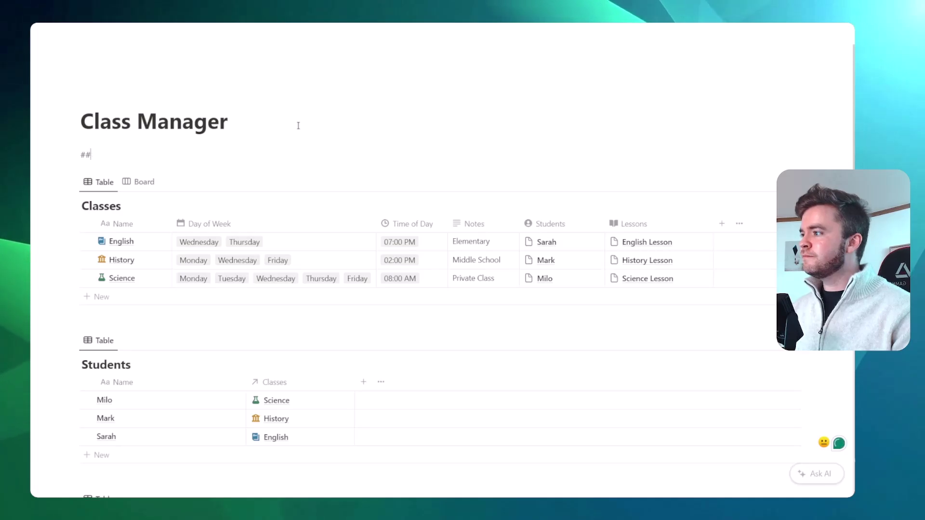
type("# Qui")
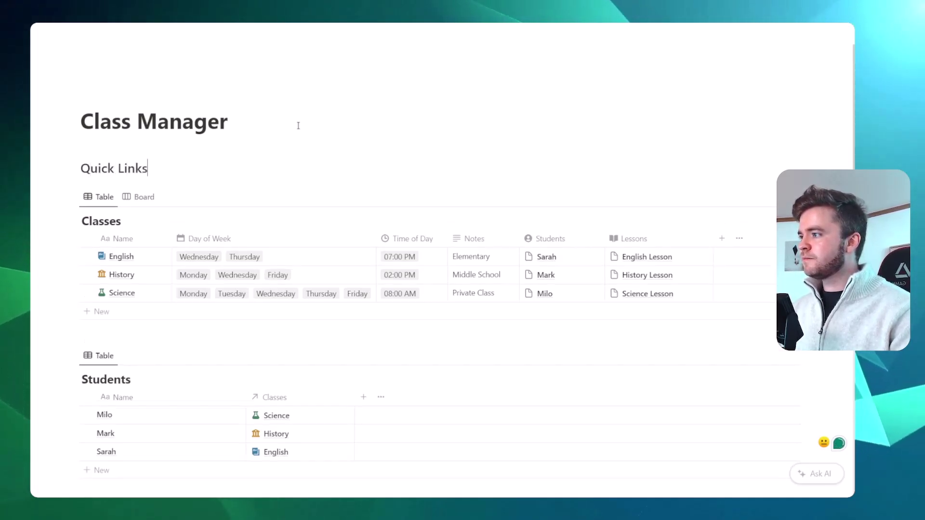
type("ck Links")
key("Return")
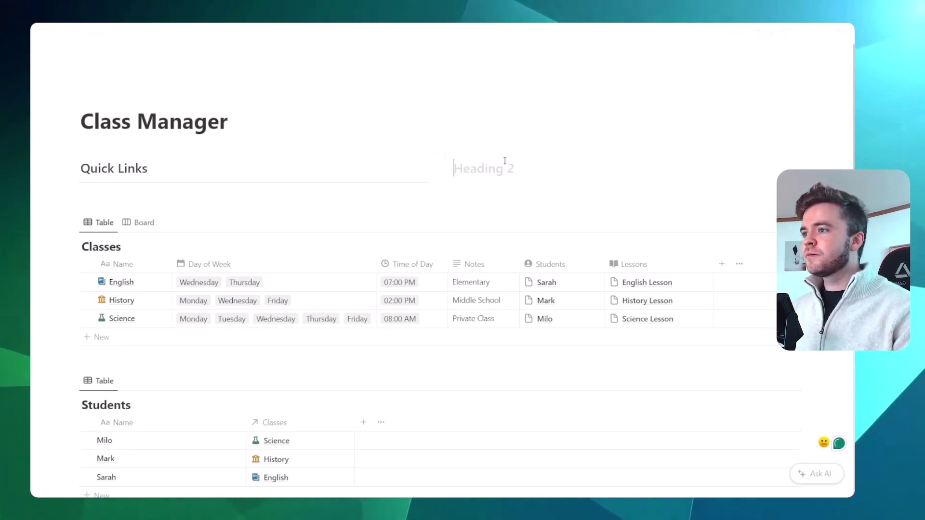
type("---")
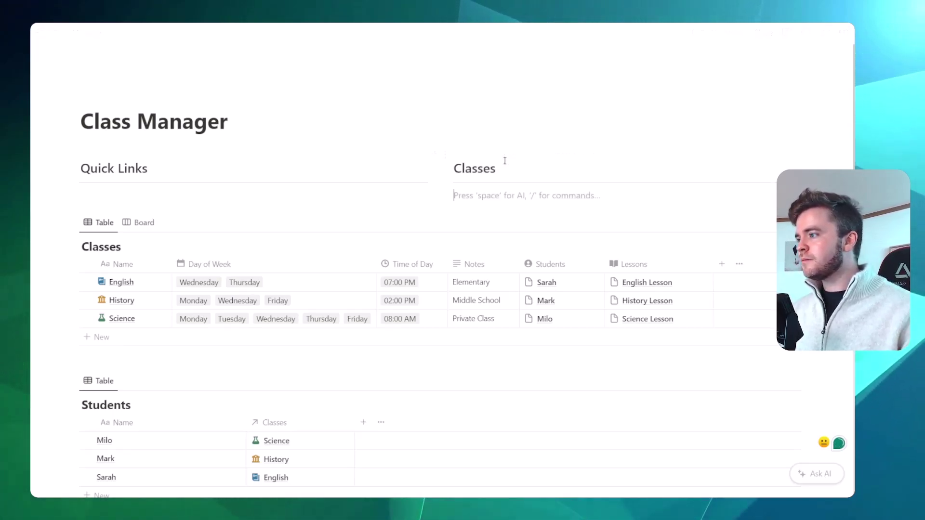
Move the Classes database under the Classes heading and narrow the Quick Links column
left_click_drag(74, 222, 458, 193)
left_click_drag(441, 157, 228, 170)
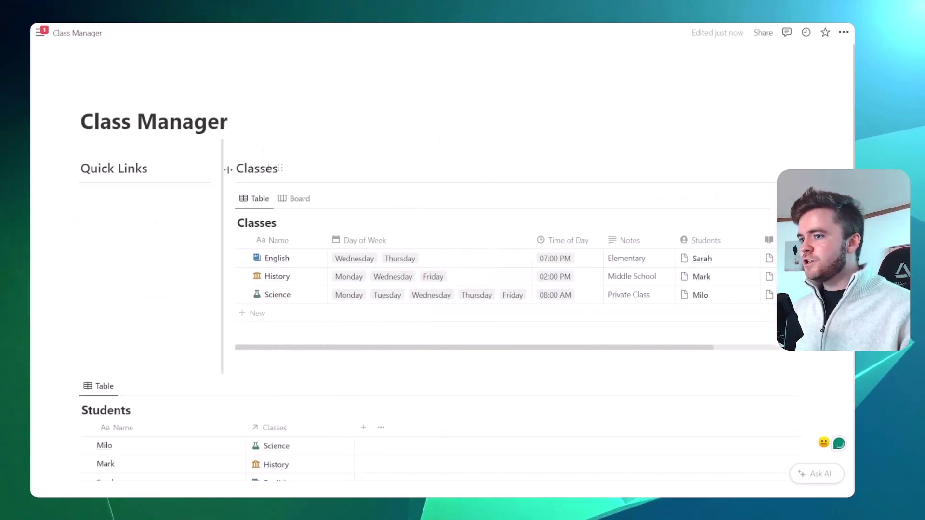
Show the Classes database as the Board view and place that view before Table
left_click(299, 198)
left_click_drag(299, 199, 252, 203)
scroll(253, 202, "down", 2)
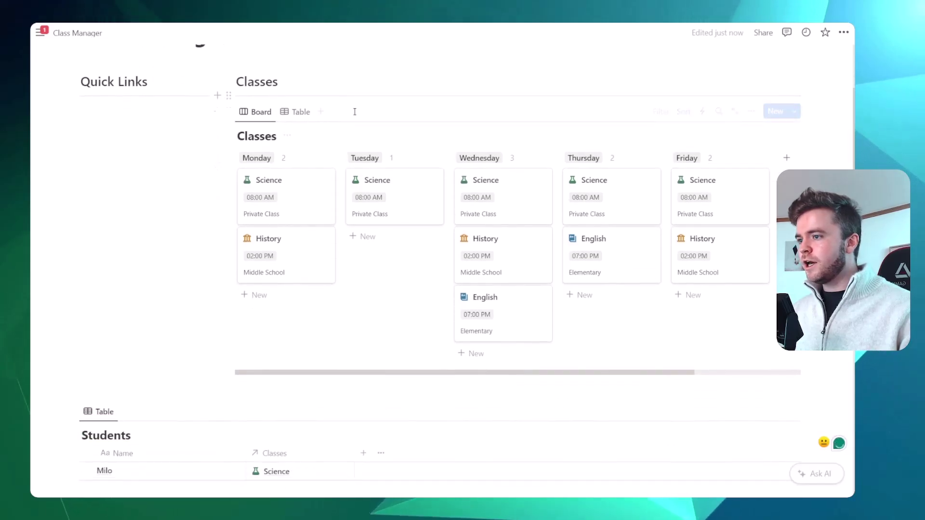
scroll(253, 173, "up", 1)
scroll(253, 147, "down", 1)
Turn the inline Students and Lessons databases into pages
scroll(243, 159, "down", 5)
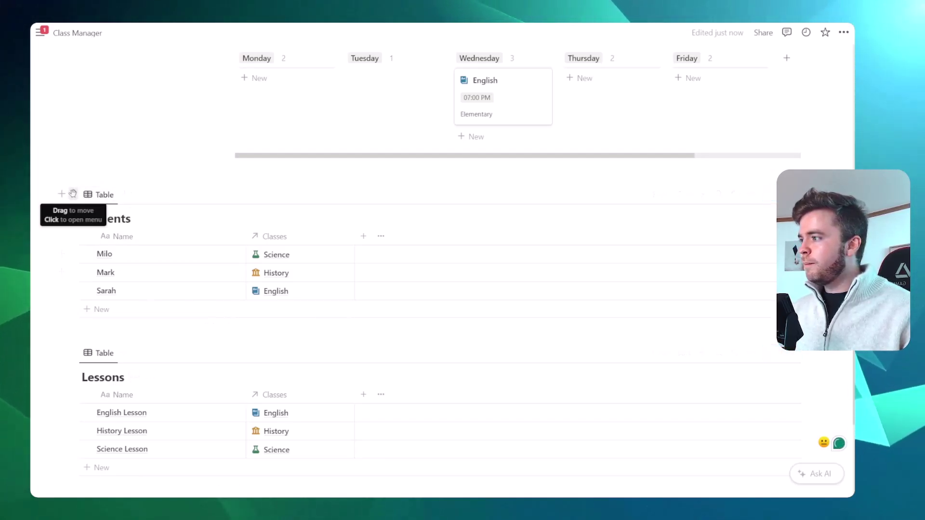
left_click(73, 194)
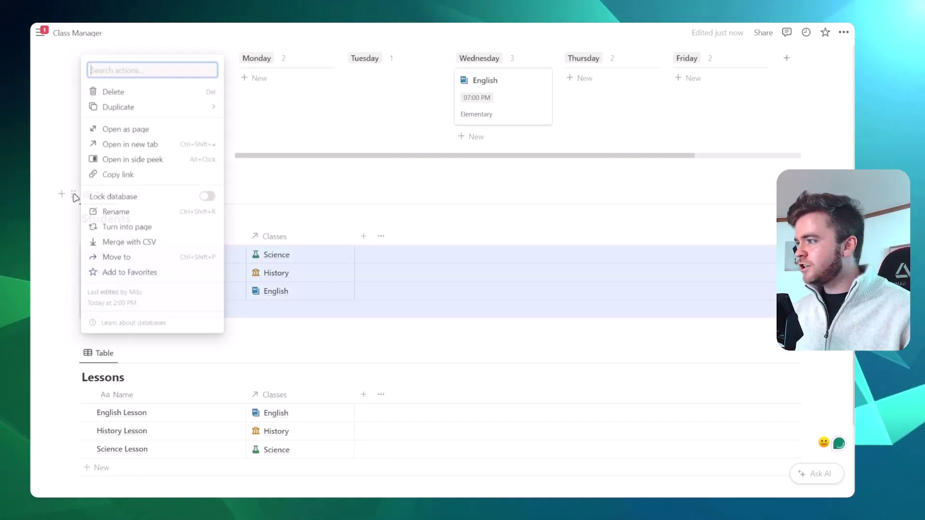
left_click(143, 229)
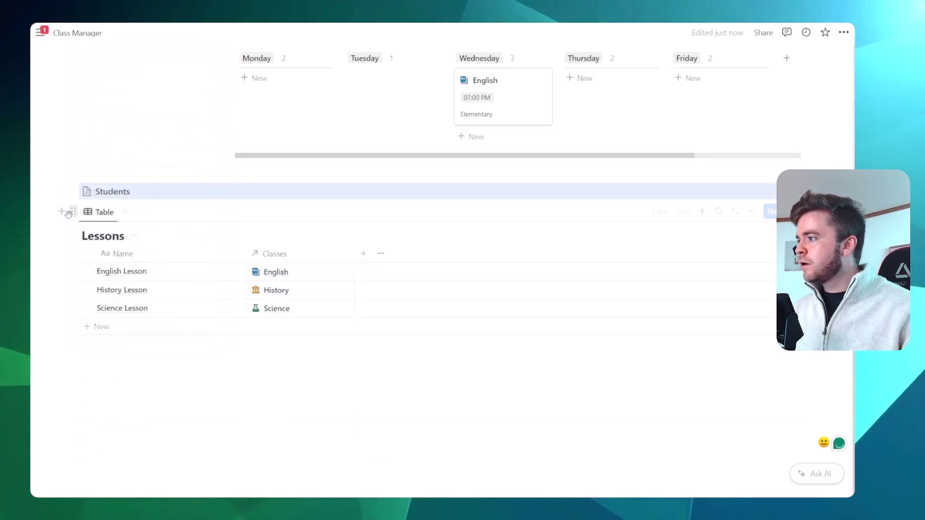
left_click(69, 212)
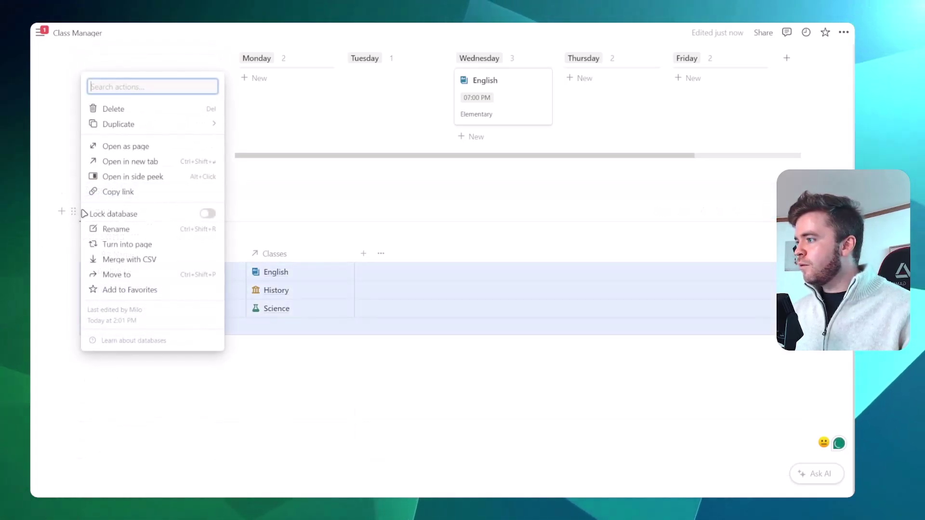
left_click(144, 245)
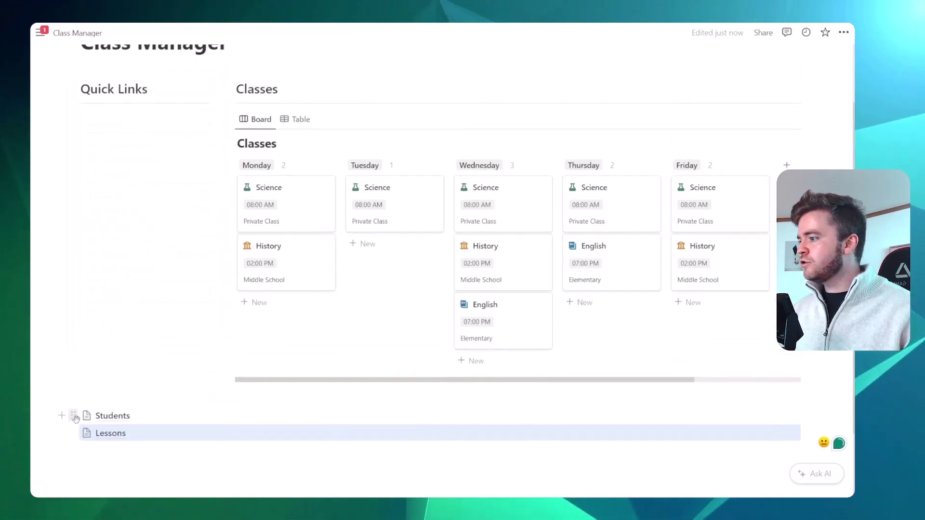
Move the Students and Lessons pages under the Quick Links heading, with Students above Lessons
left_click_drag(74, 418, 126, 151)
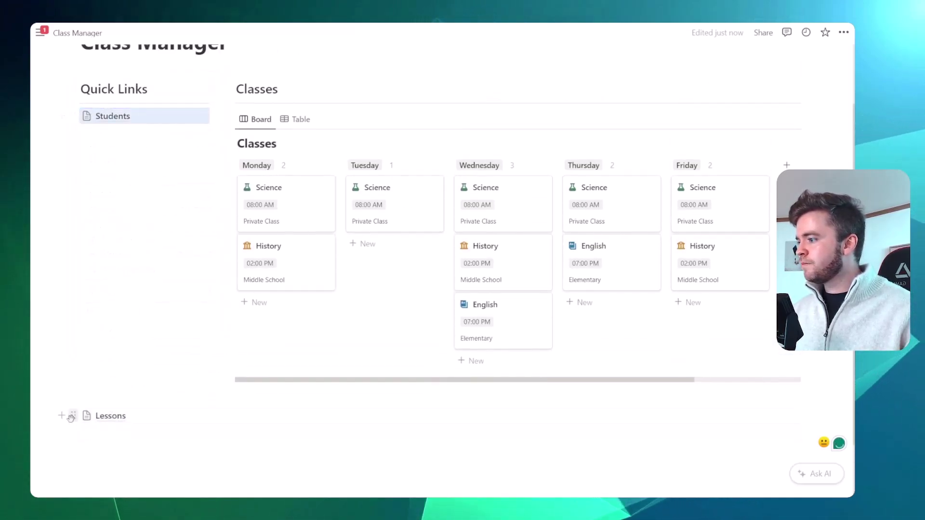
left_click_drag(70, 415, 113, 164)
left_click_drag(96, 128, 96, 126)
scroll(172, 116, "up", 2)
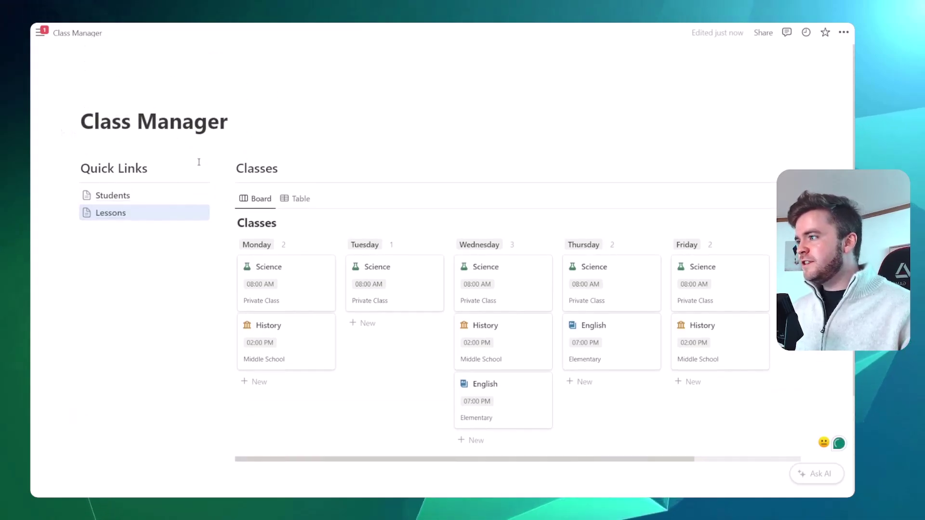
left_click(165, 168)
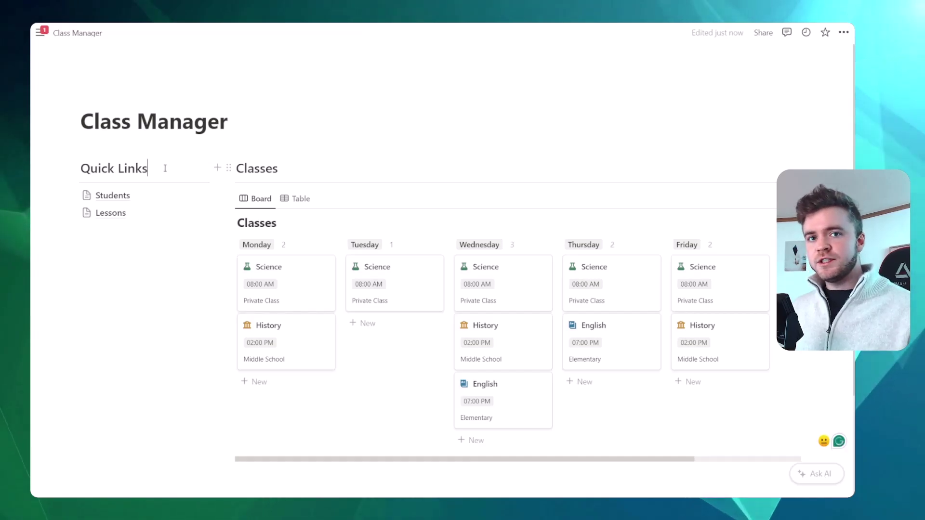
Check the Students and Lessons quick links by opening each page and returning to Class Manager
left_click(111, 196)
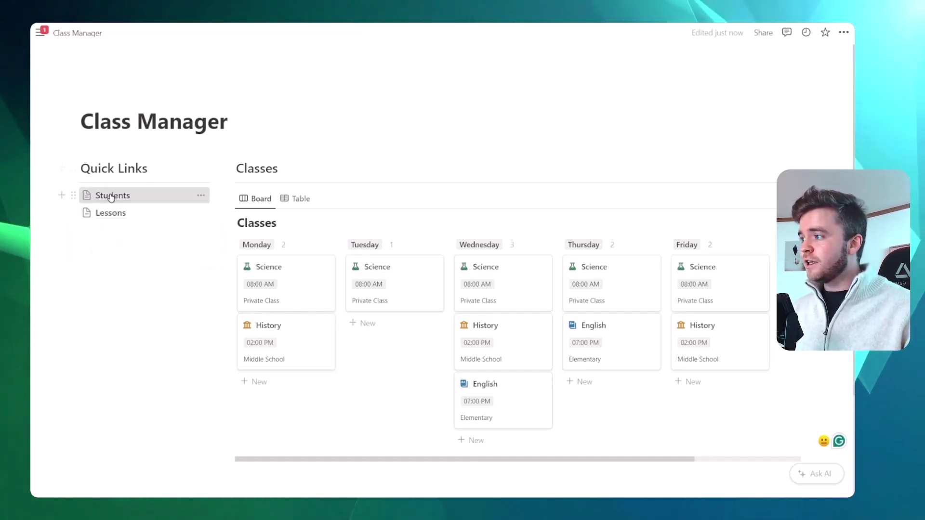
mouse_move(88, 186)
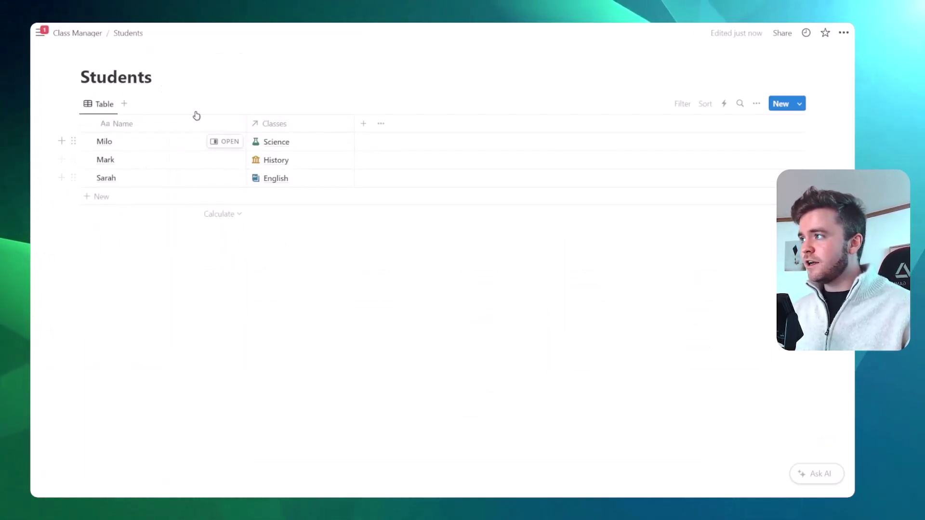
left_click(77, 33)
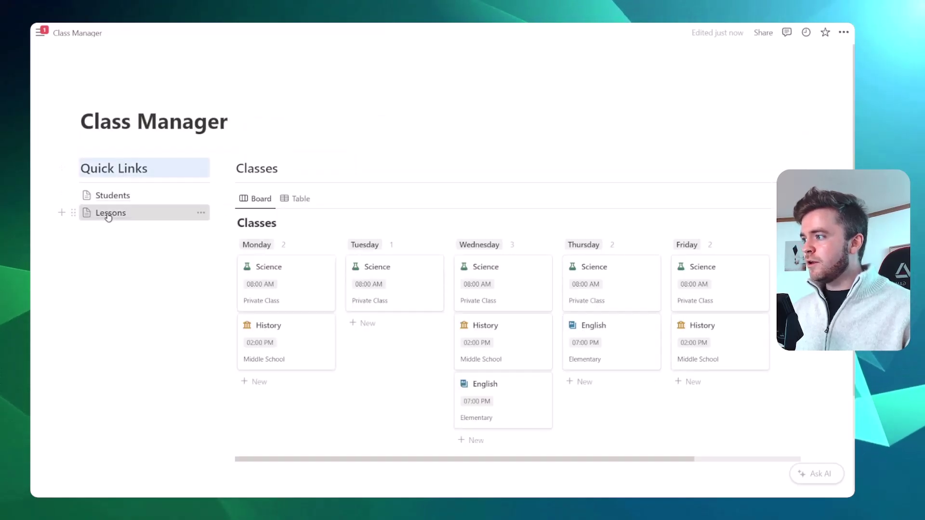
left_click(108, 215)
key("alt+Left")
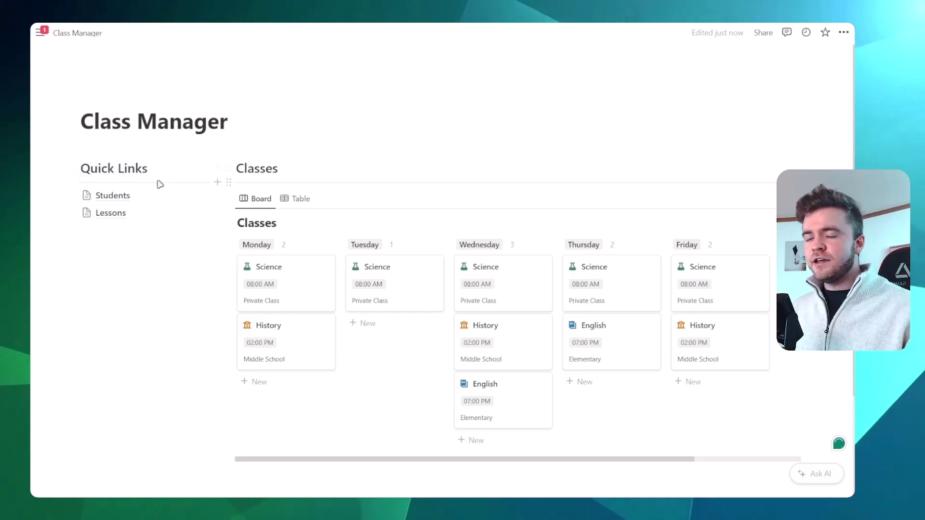
left_click(160, 185)
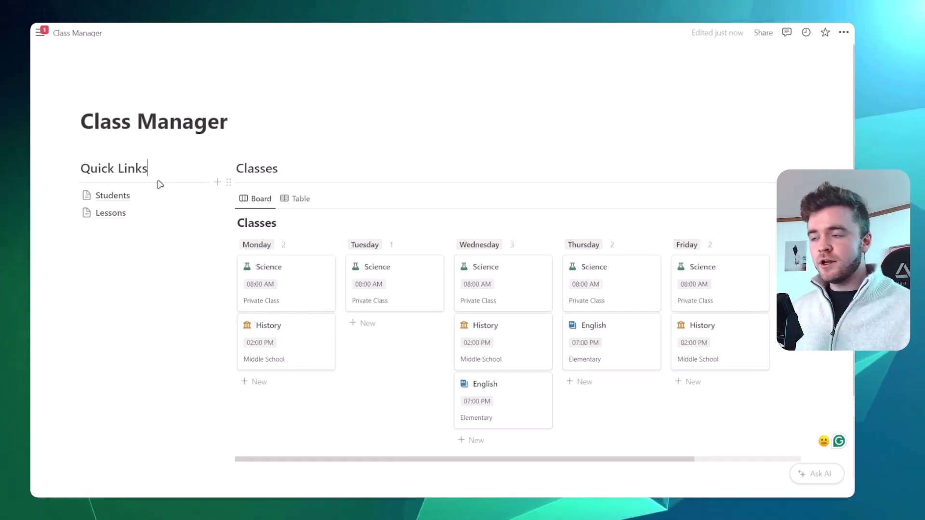
Turn the inline Classes database into a page and move it above Students in Quick Links
scroll(343, 130, "down", 1)
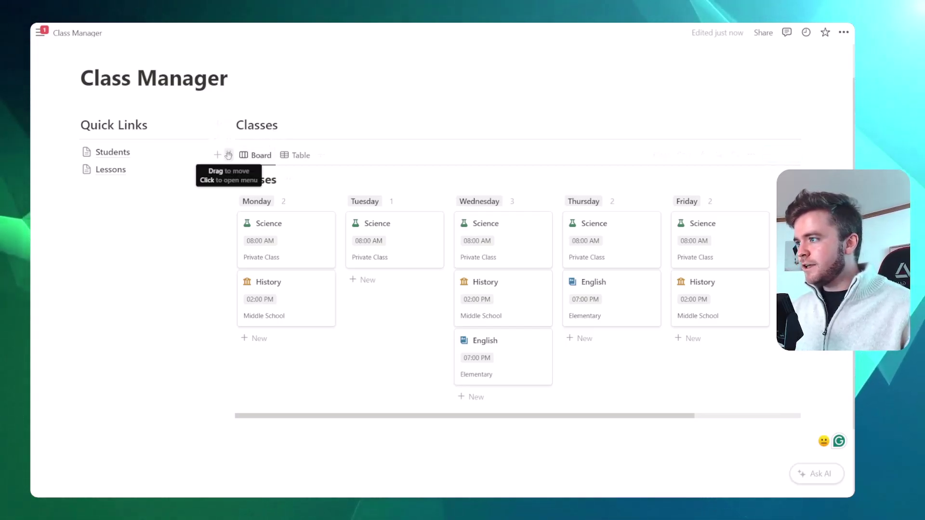
left_click(229, 155)
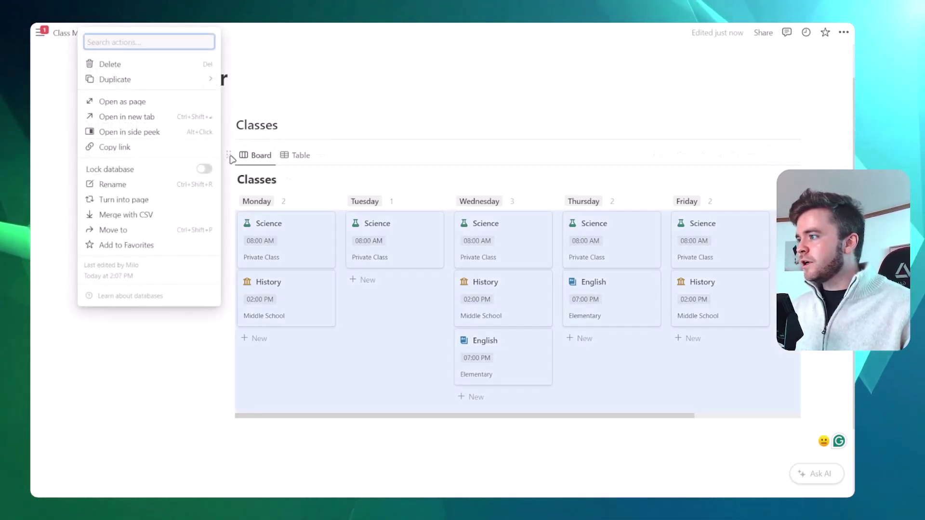
left_click(145, 201)
left_click_drag(231, 195, 129, 194)
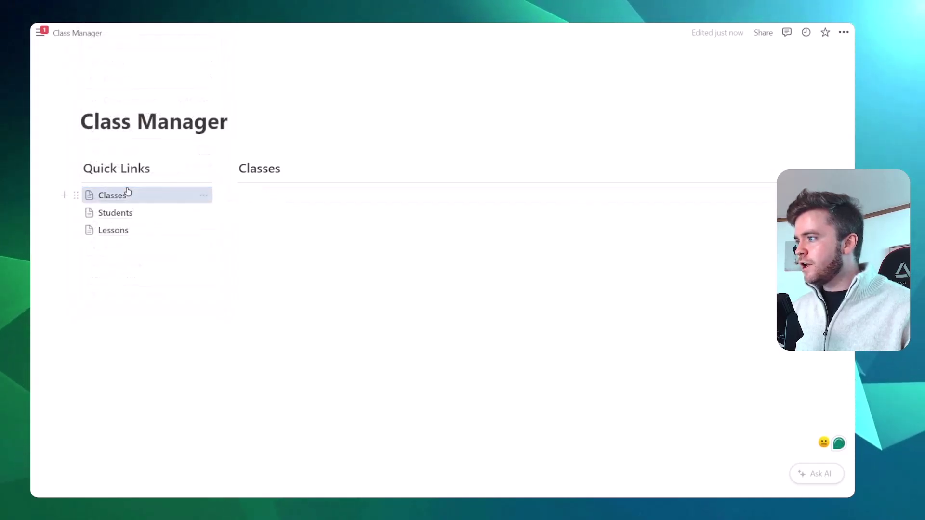
Create a linked view of the Classes database under the Classes heading, copying its existing Board view
left_click(76, 195)
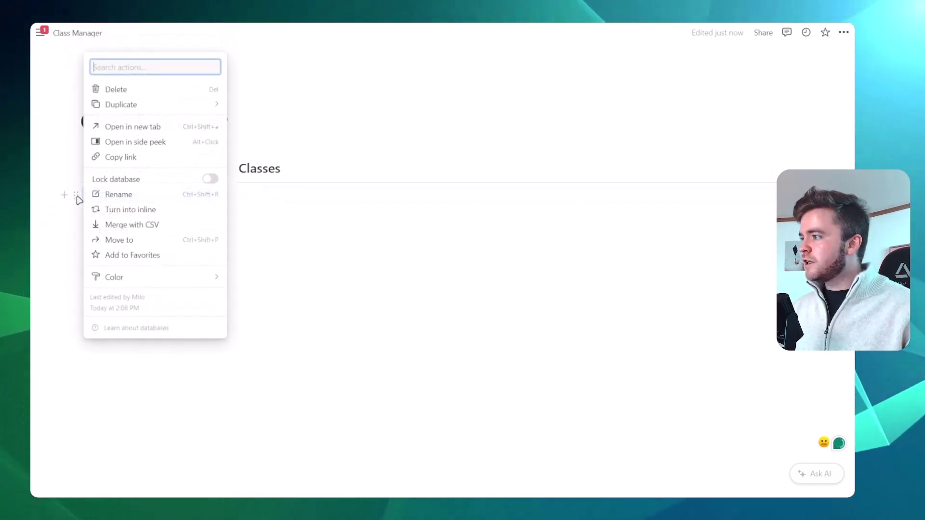
left_click(115, 159)
left_click(275, 195)
key("ctrl+v")
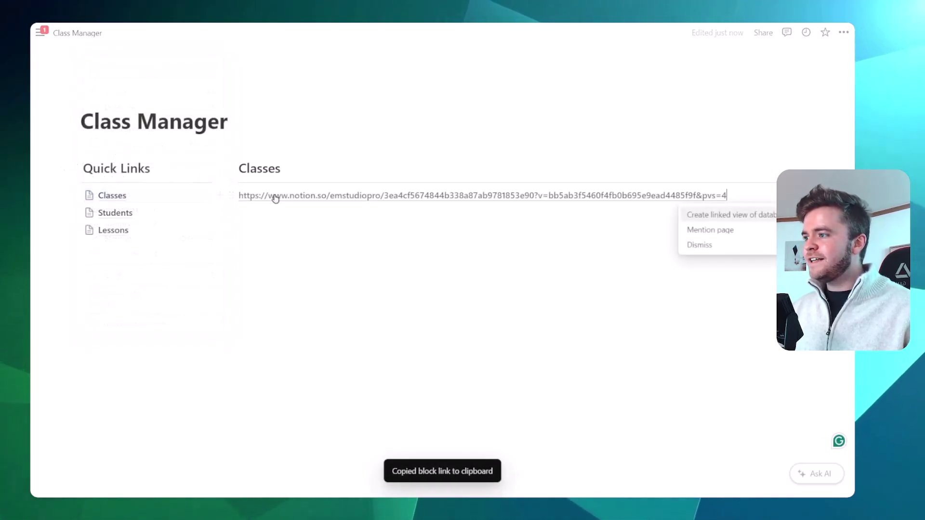
left_click(719, 216)
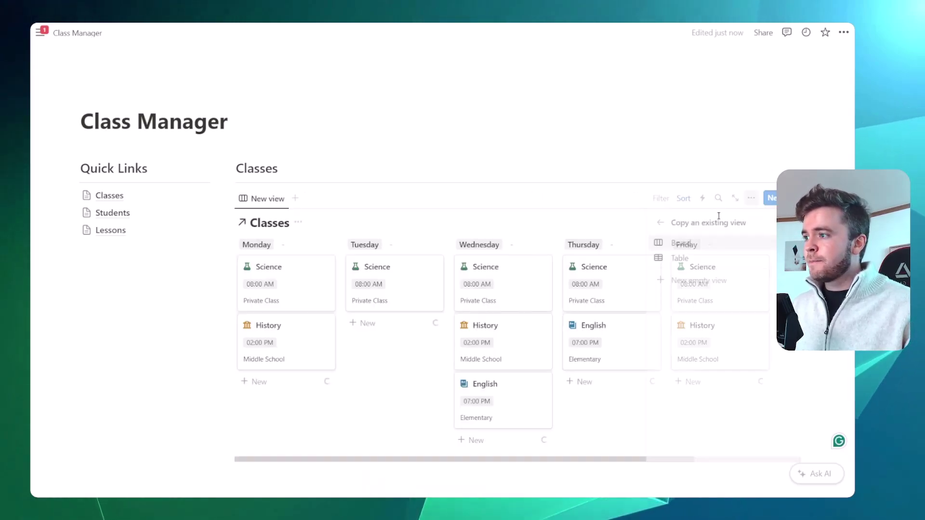
left_click(684, 244)
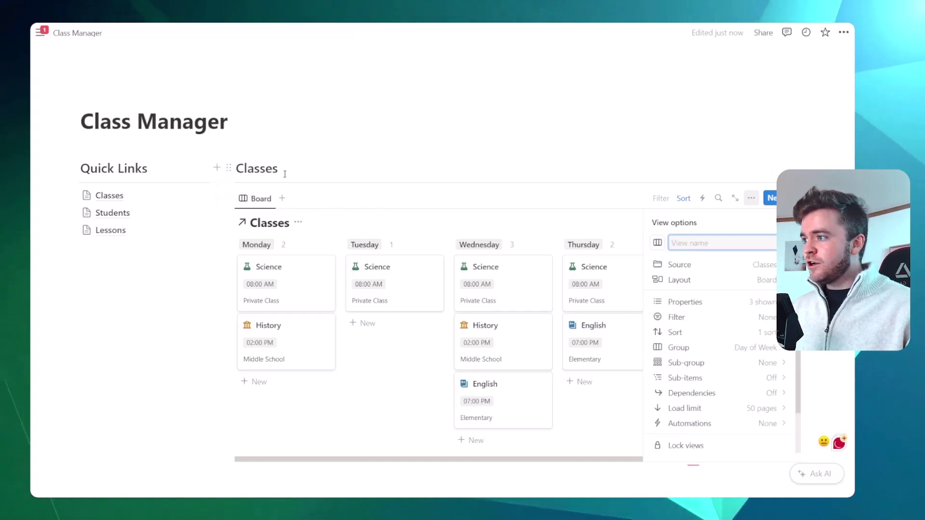
Add a second view to the linked Classes database by copying the existing Table view
left_click(282, 198)
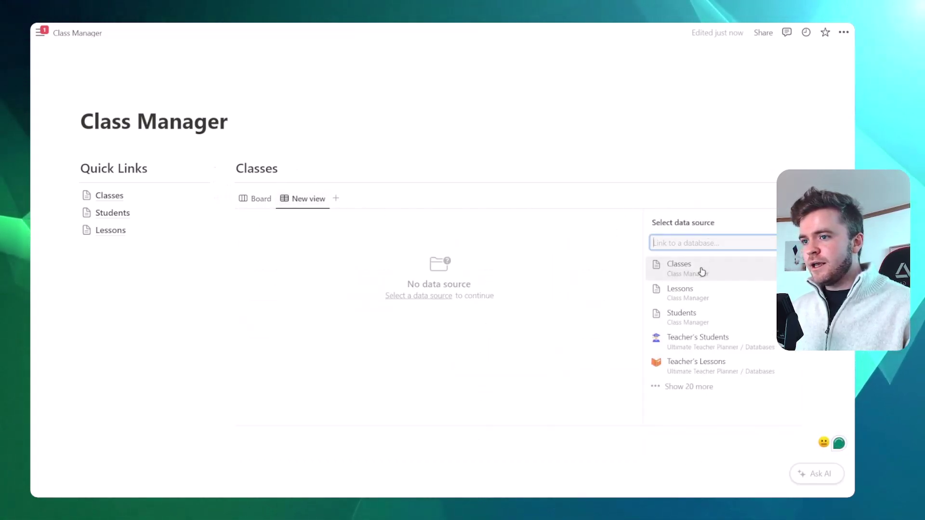
left_click(730, 272)
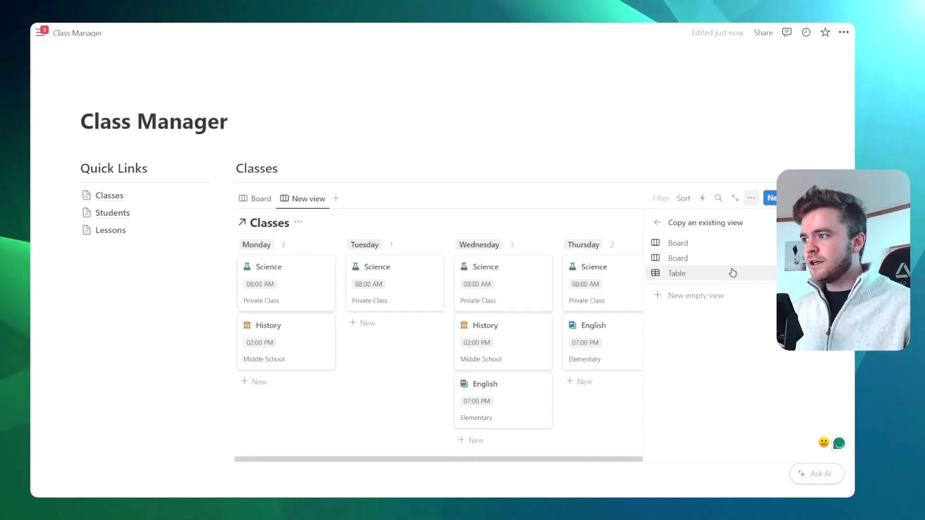
left_click(678, 273)
key("Escape")
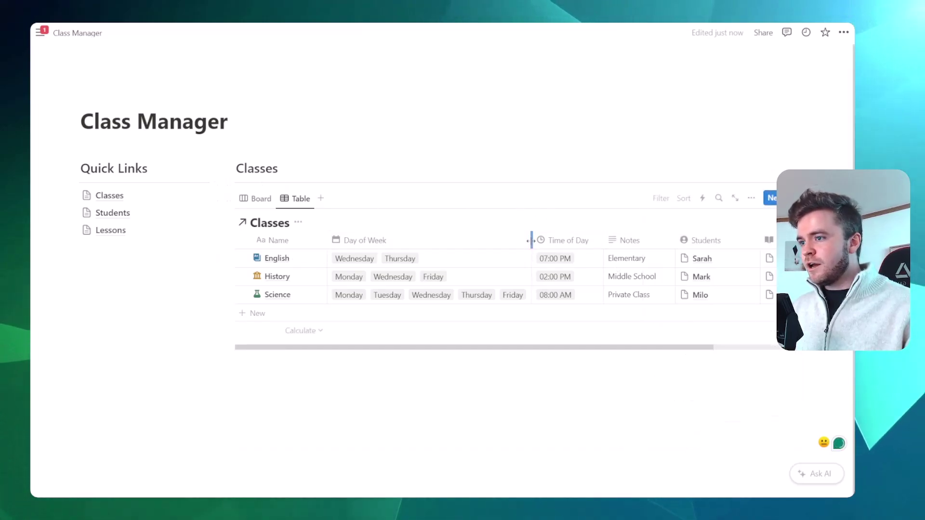
Check the Classes quick link, then compare the Board and Table views of the linked database
left_click(112, 196)
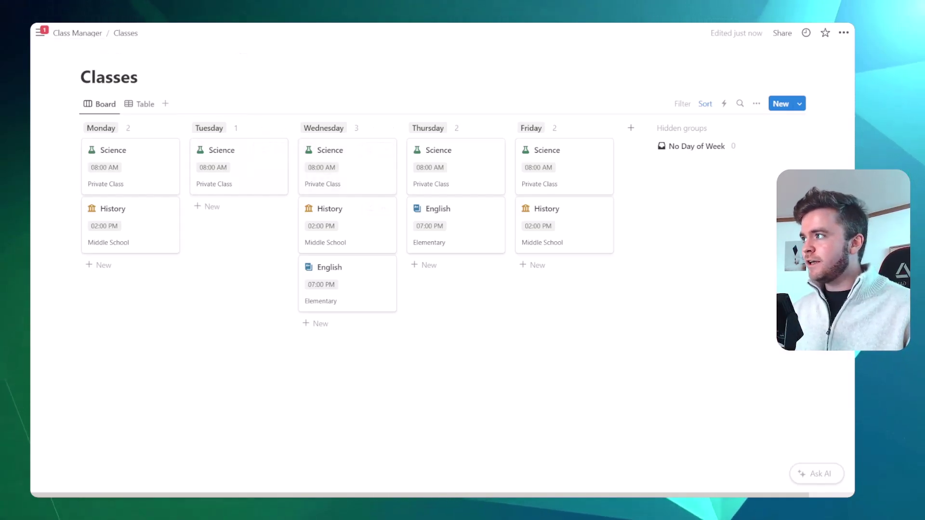
key("ctrl+[")
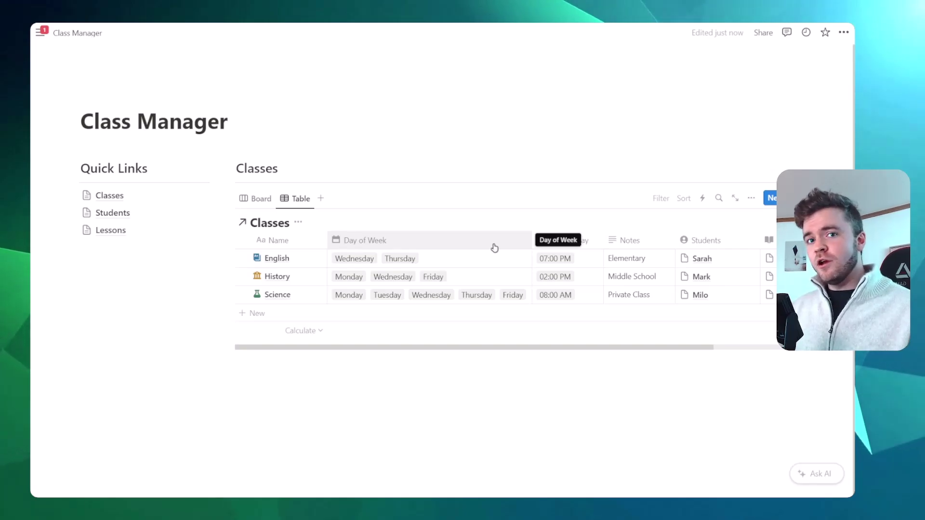
left_click(254, 199)
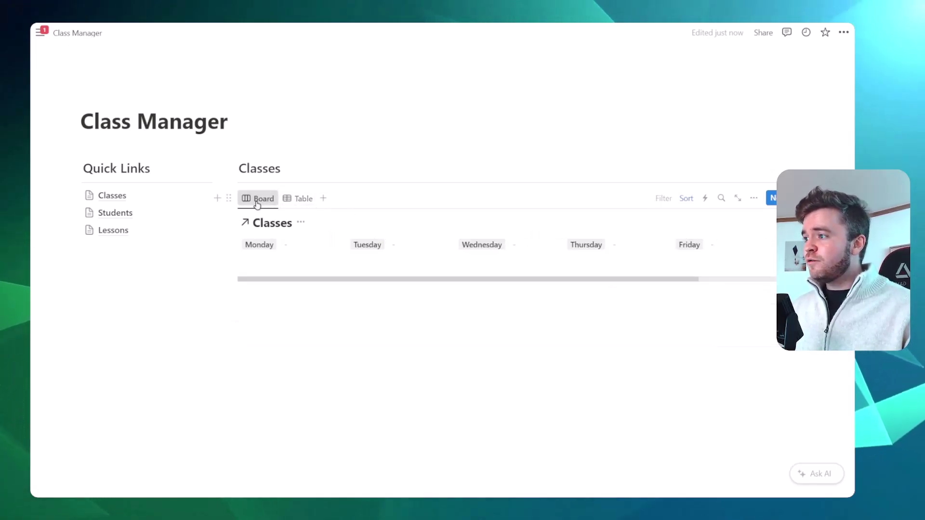
left_click(247, 203)
left_click(291, 199)
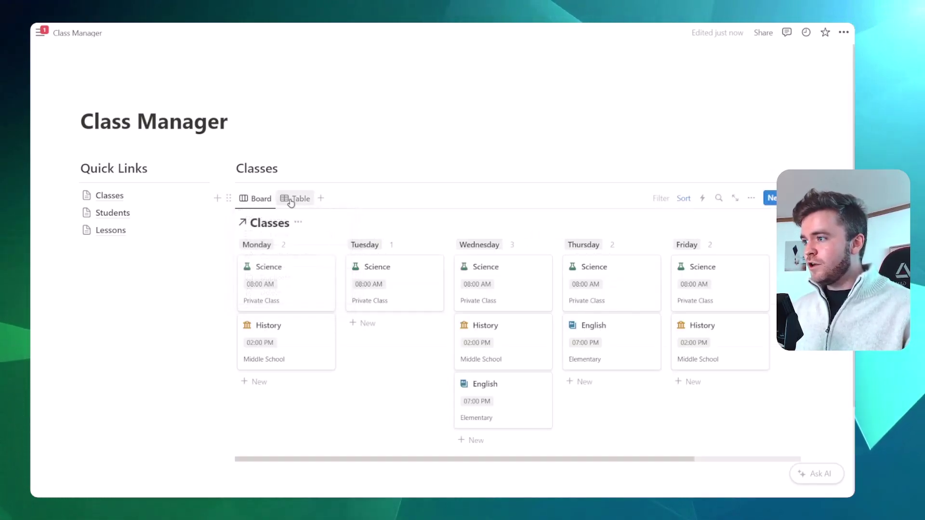
left_click(295, 199)
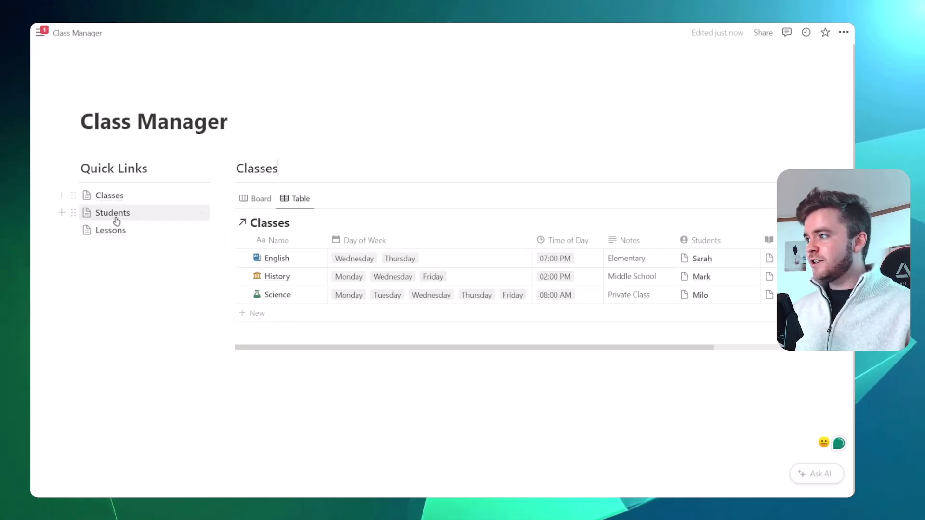
mouse_move(114, 234)
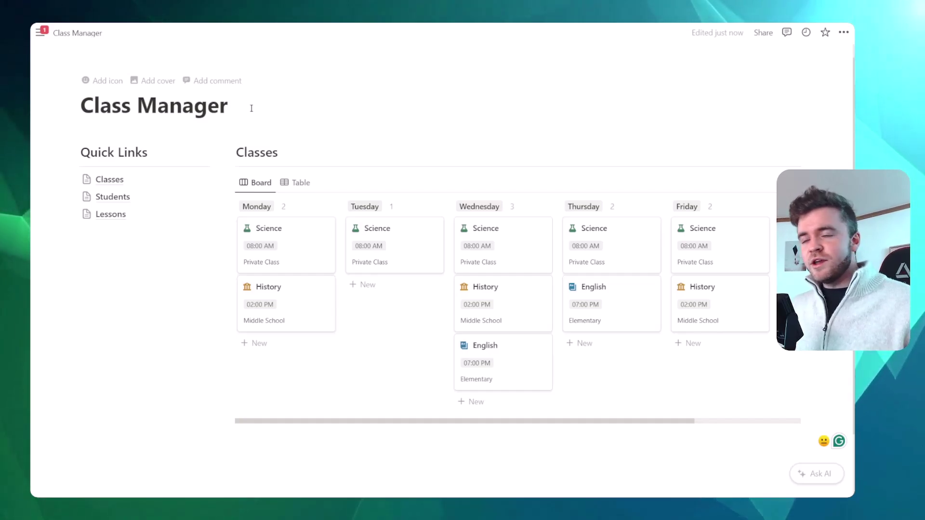
left_click(251, 108)
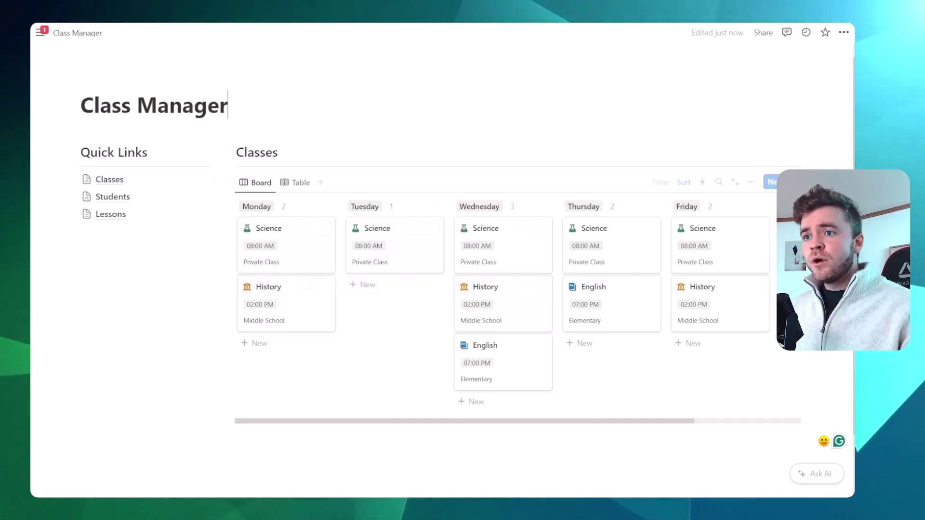
Set the New Class template as the default for all views in Classes
left_click(792, 182)
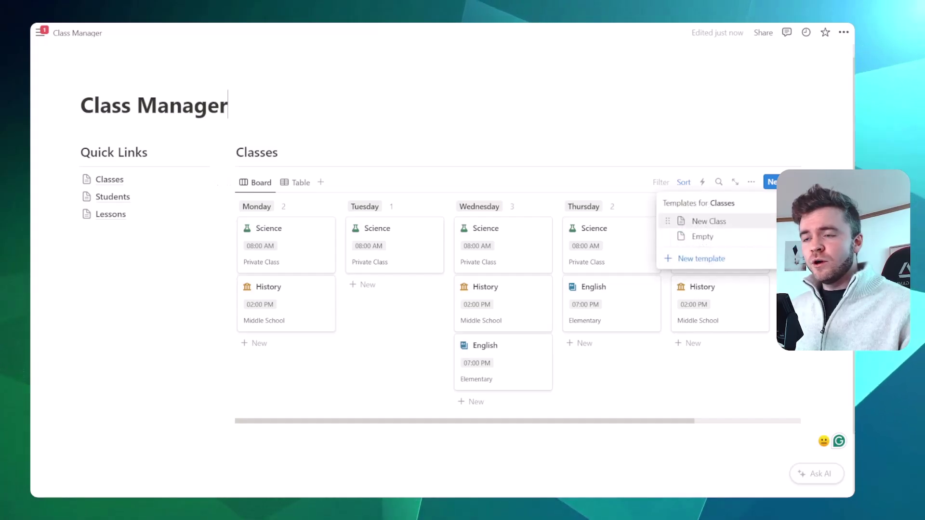
left_click(766, 221)
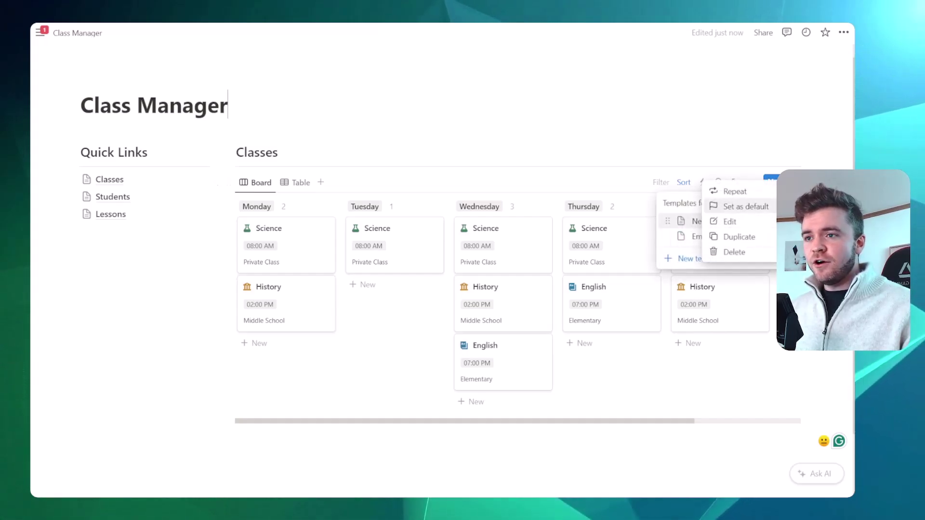
left_click(752, 207)
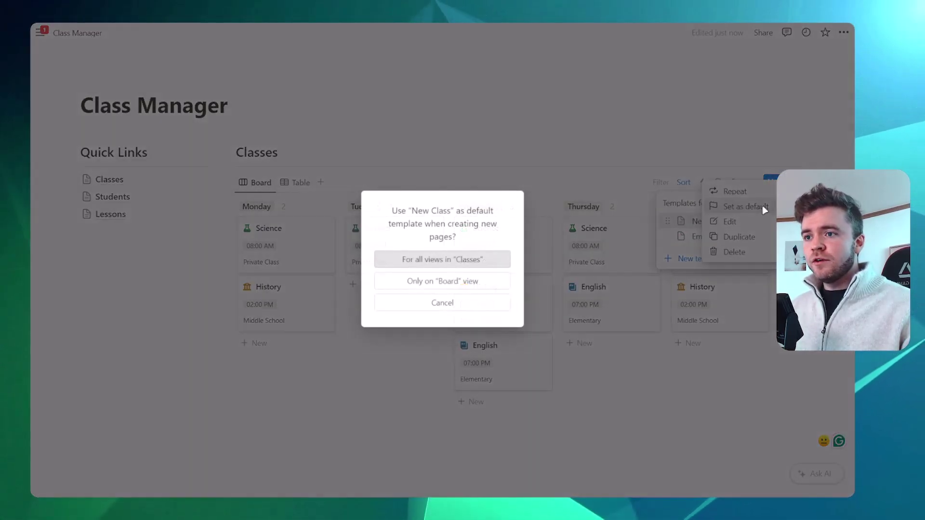
left_click(443, 261)
left_click(303, 152)
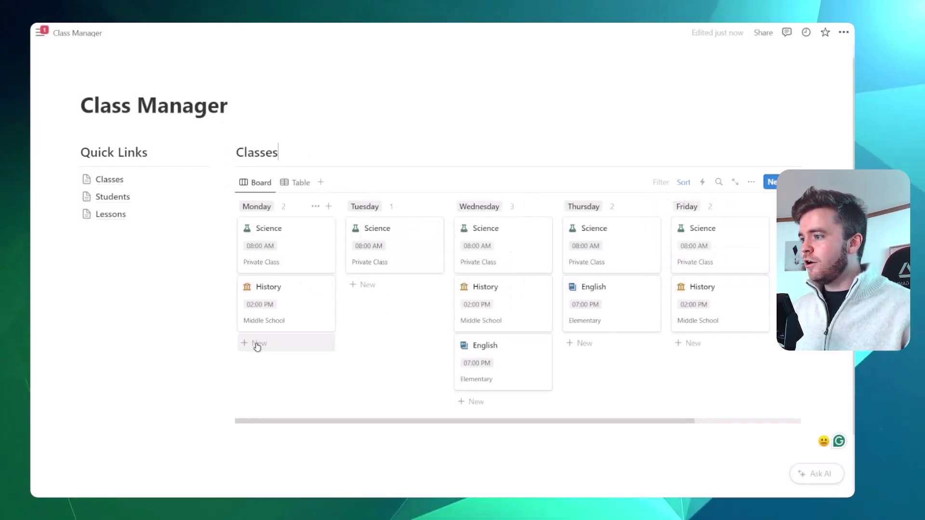
Add a class under Tuesday on the Classes board and title its page Art & Design
left_click(386, 286)
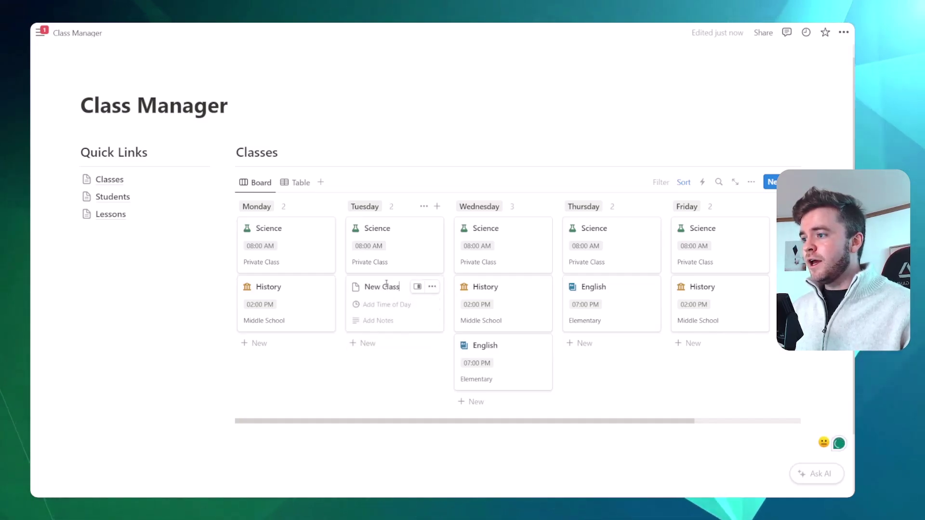
left_click(417, 287)
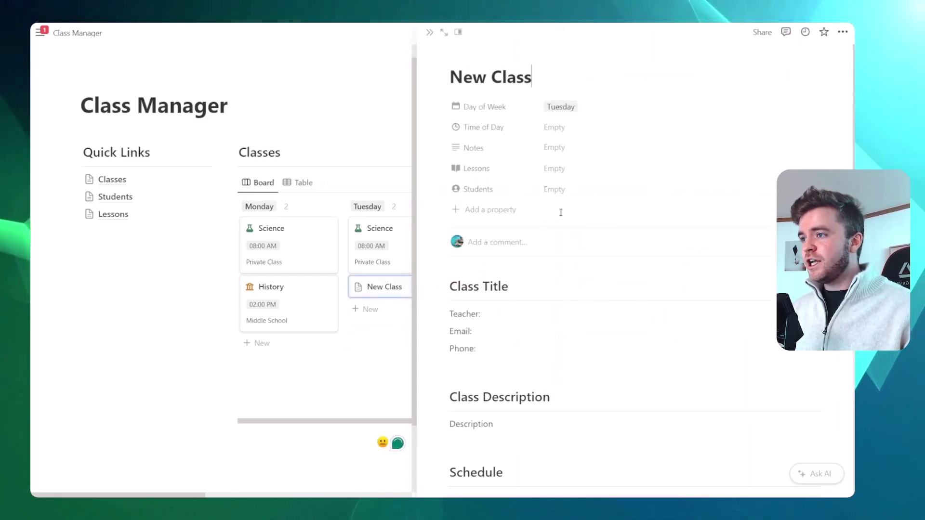
triple_click(511, 80)
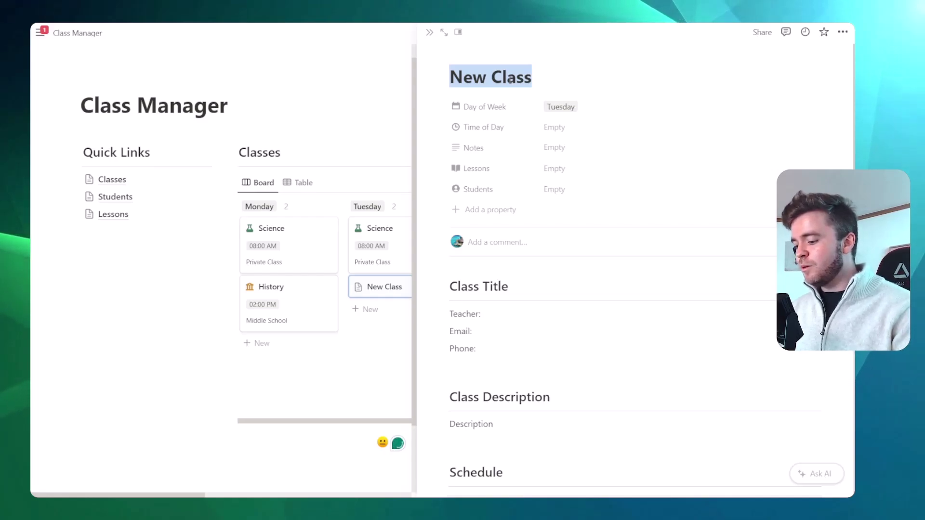
type("Art & Design")
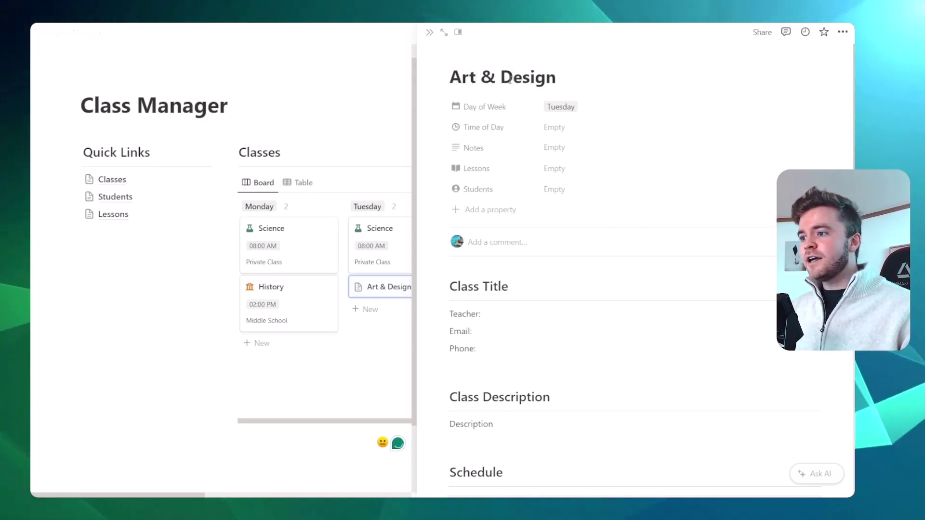
Review the Art & Design page's template sections and check the filter on its Students table, then close the page
scroll(516, 192, "down", 5)
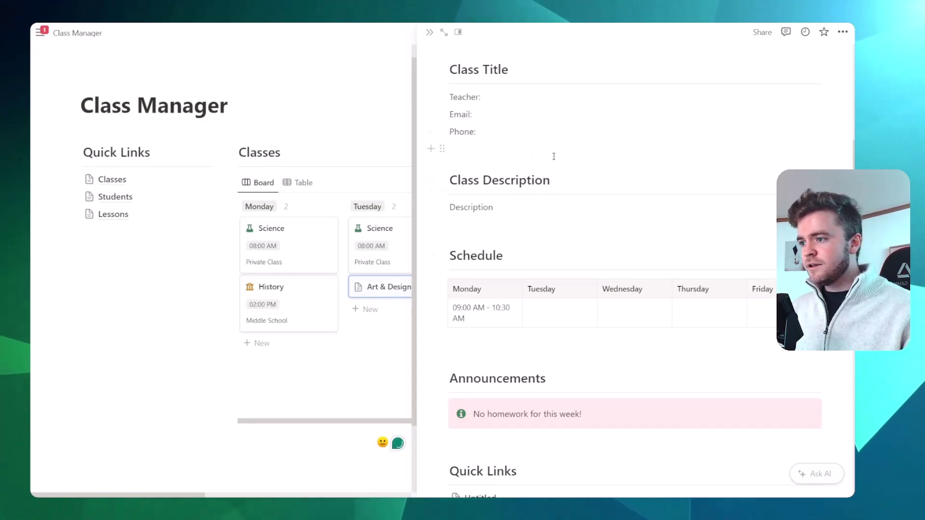
scroll(554, 156, "down", 7)
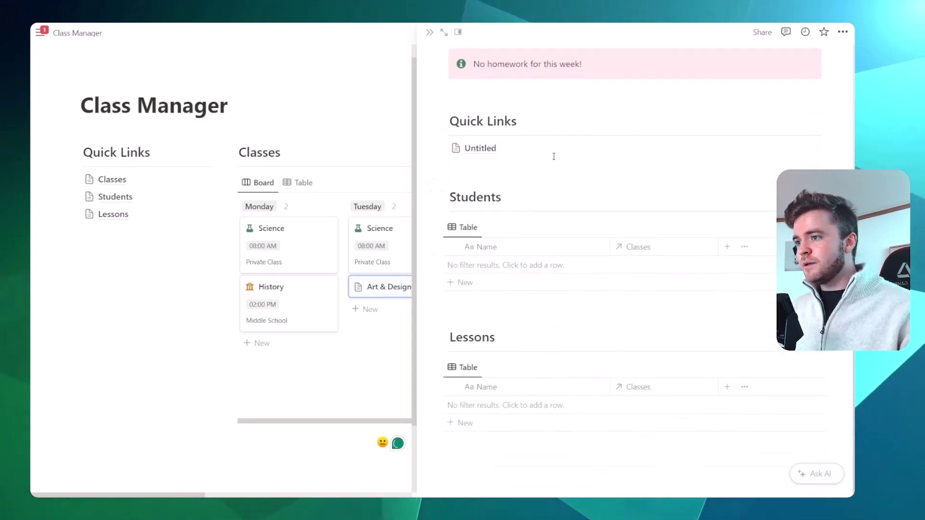
left_click(687, 227)
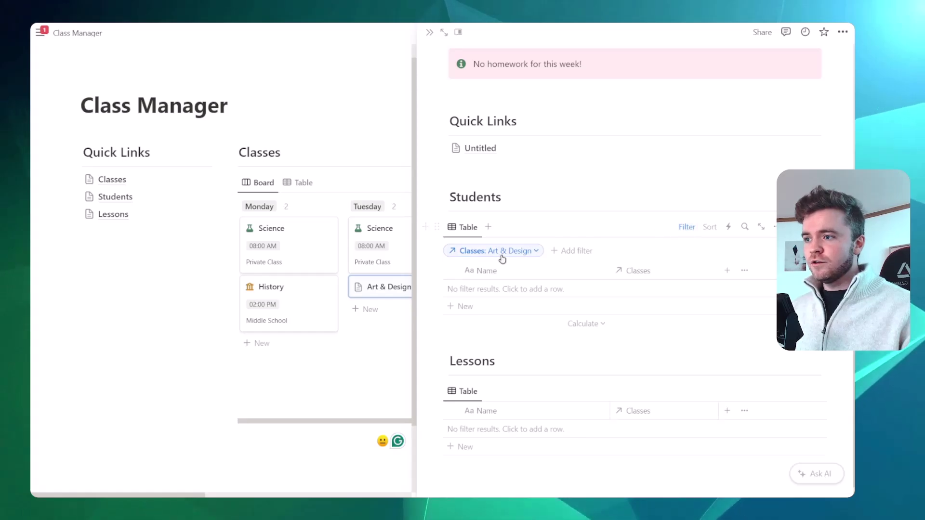
left_click(687, 227)
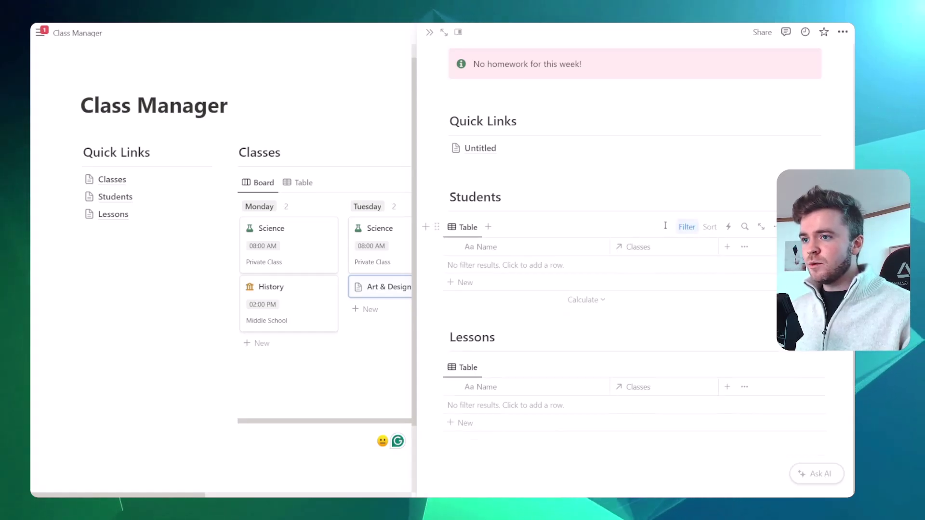
scroll(464, 61, "up", 5)
left_click(428, 34)
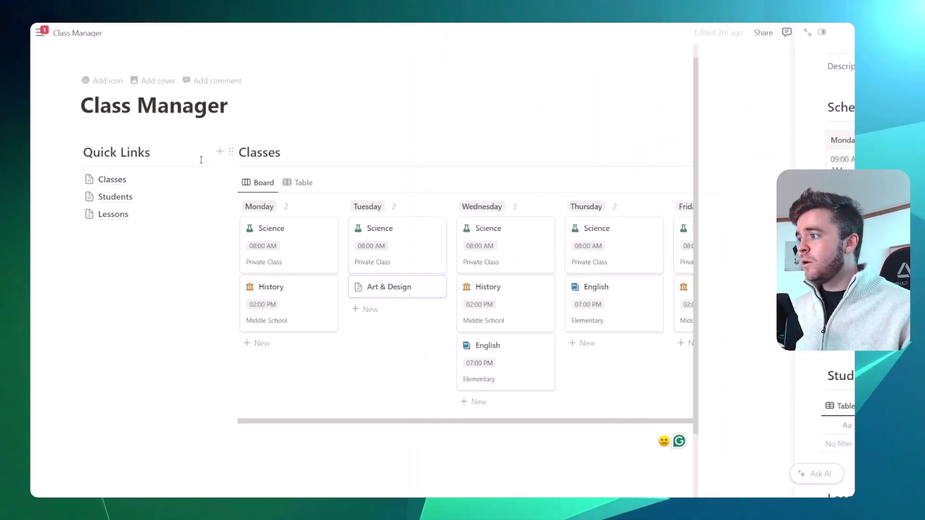
Check the Classes and Students pages through their quick links, returning to the Class Manager dashboard
left_click(137, 182)
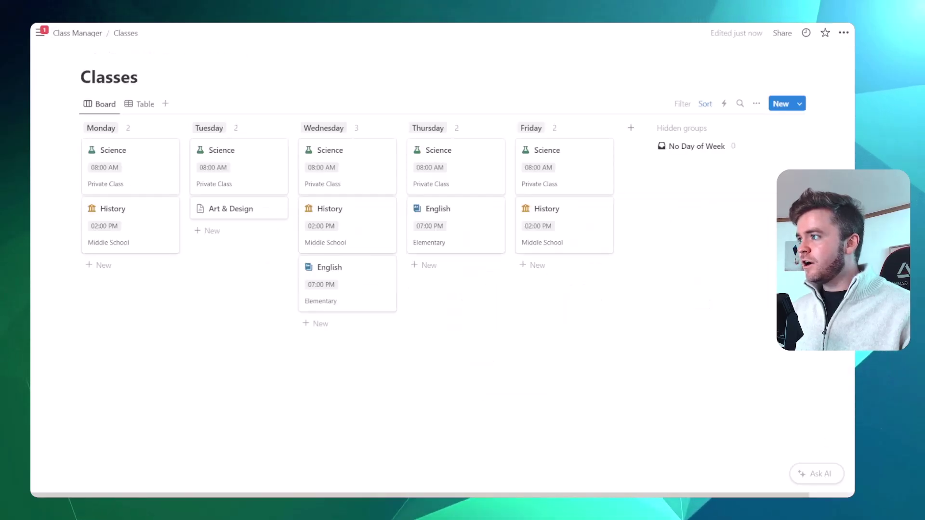
key("ctrl+[")
left_click(96, 210)
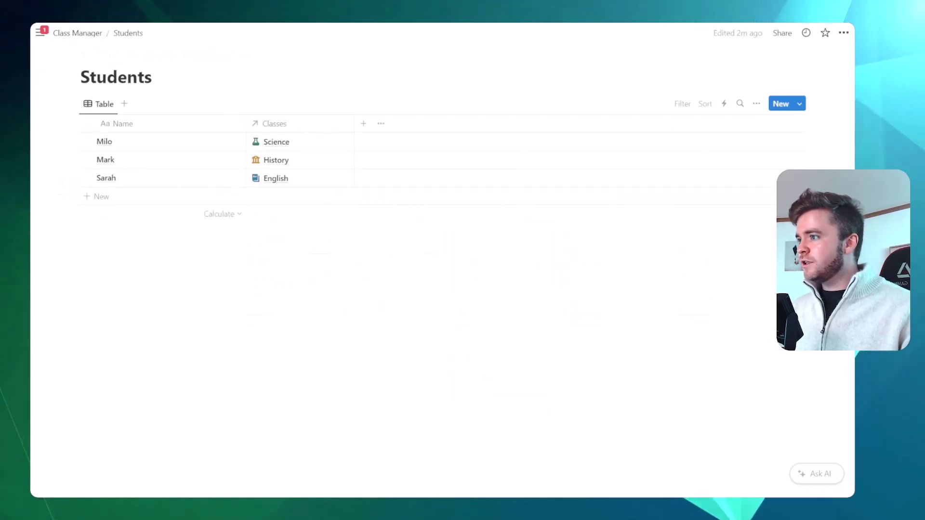
key("ctrl+[")
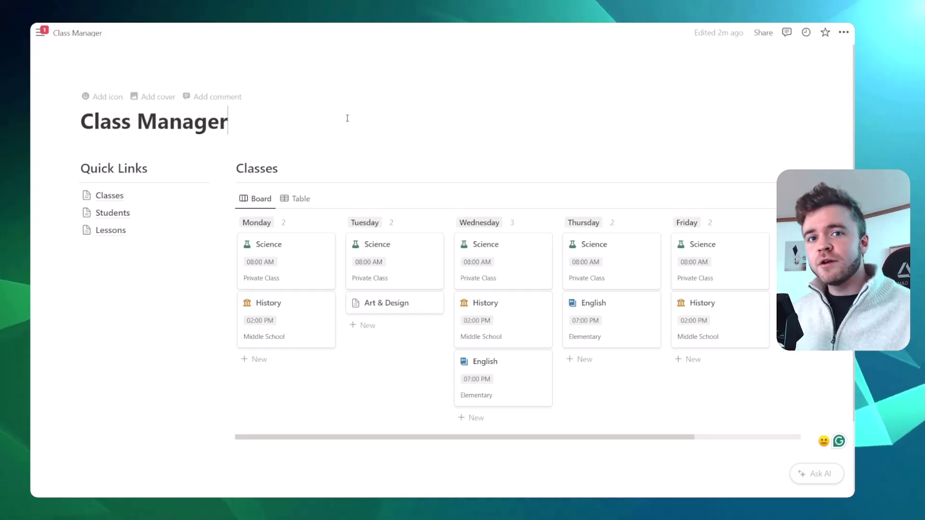